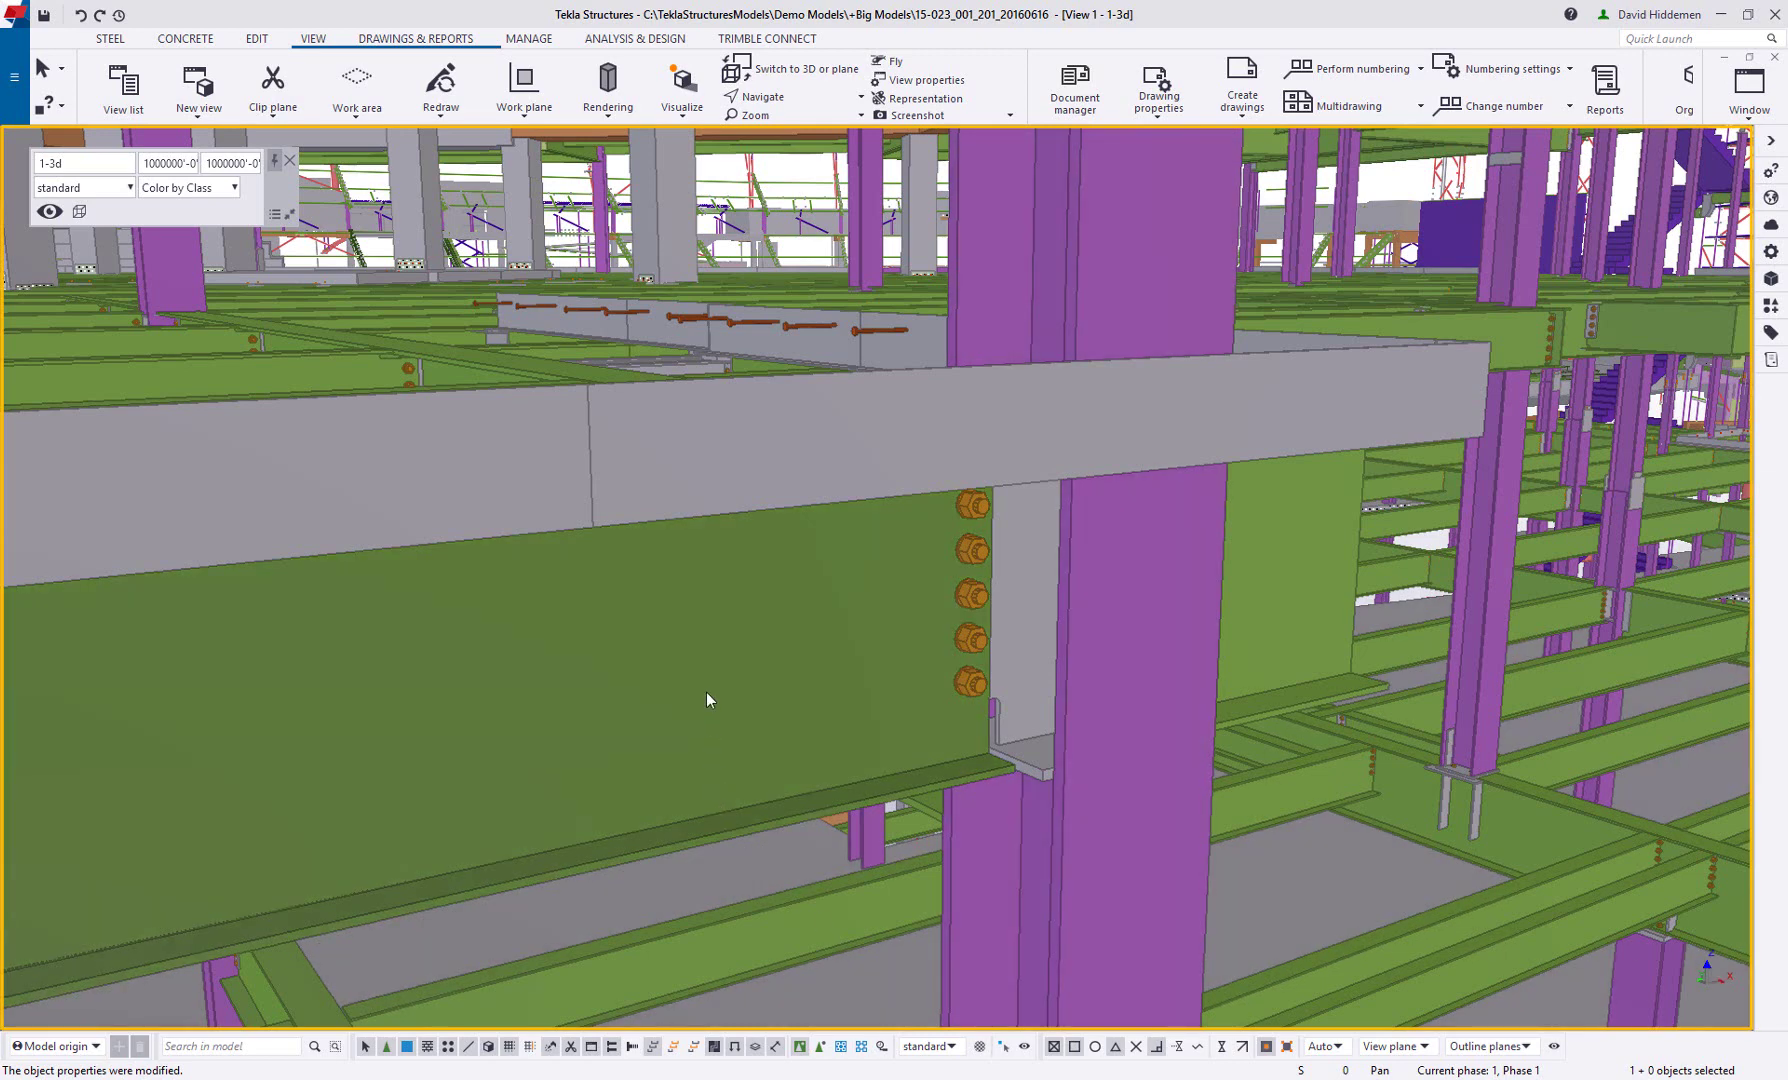
Try the W33X118 profile on the green beam
{"action": "double_click", "coordinate": [705, 691]}
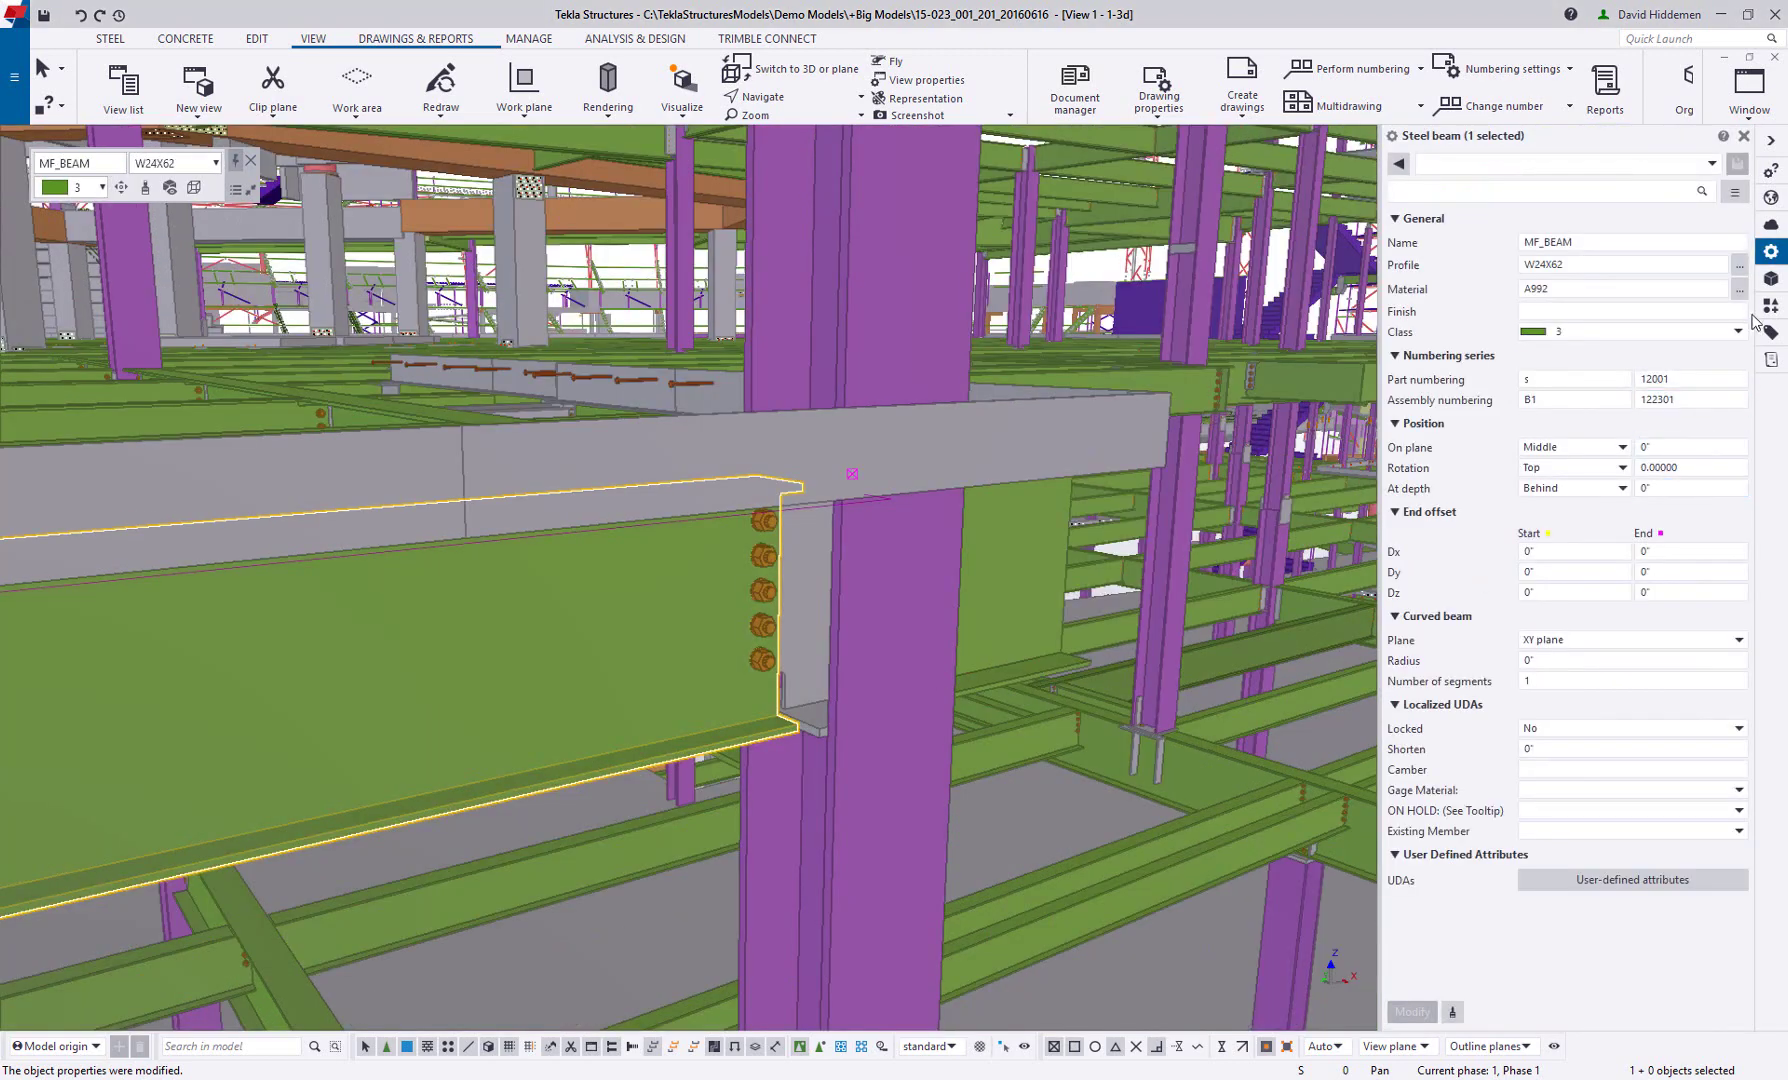
{"action": "left_click", "coordinate": [1738, 266]}
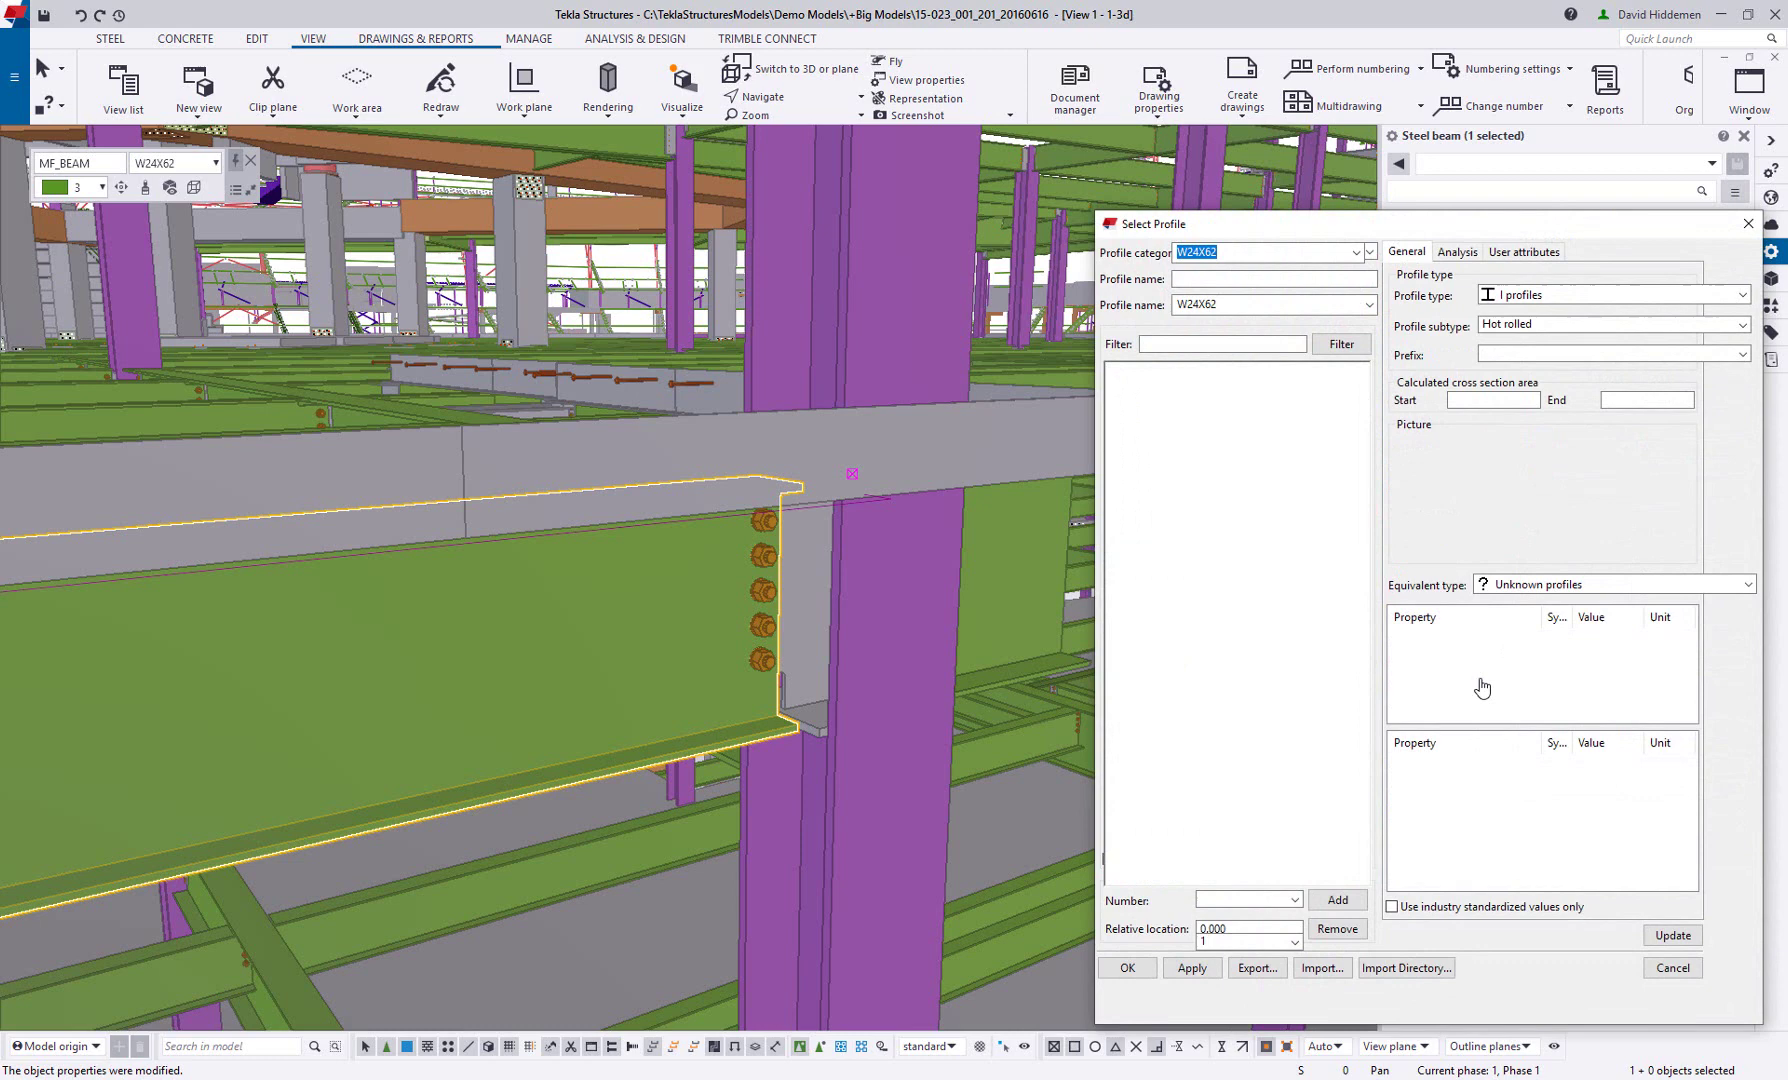
{"action": "double_click", "coordinate": [1190, 872]}
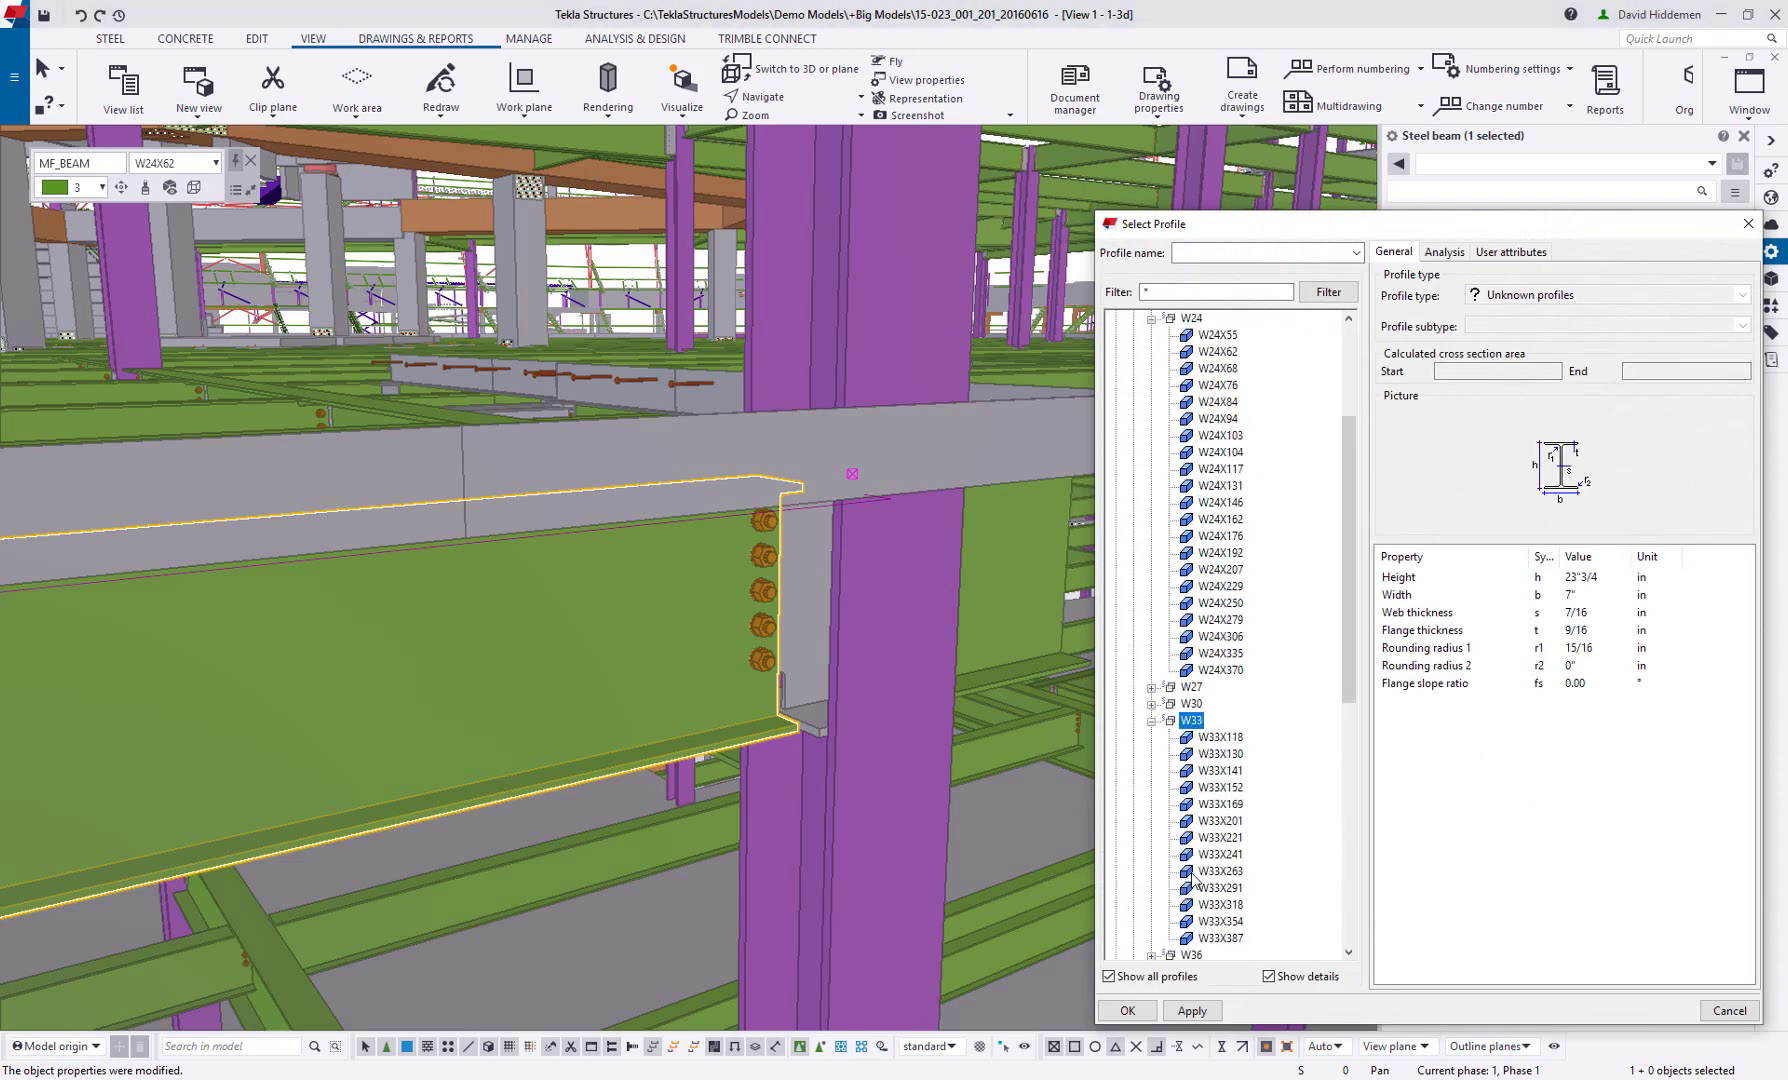
{"action": "double_click", "coordinate": [1222, 737]}
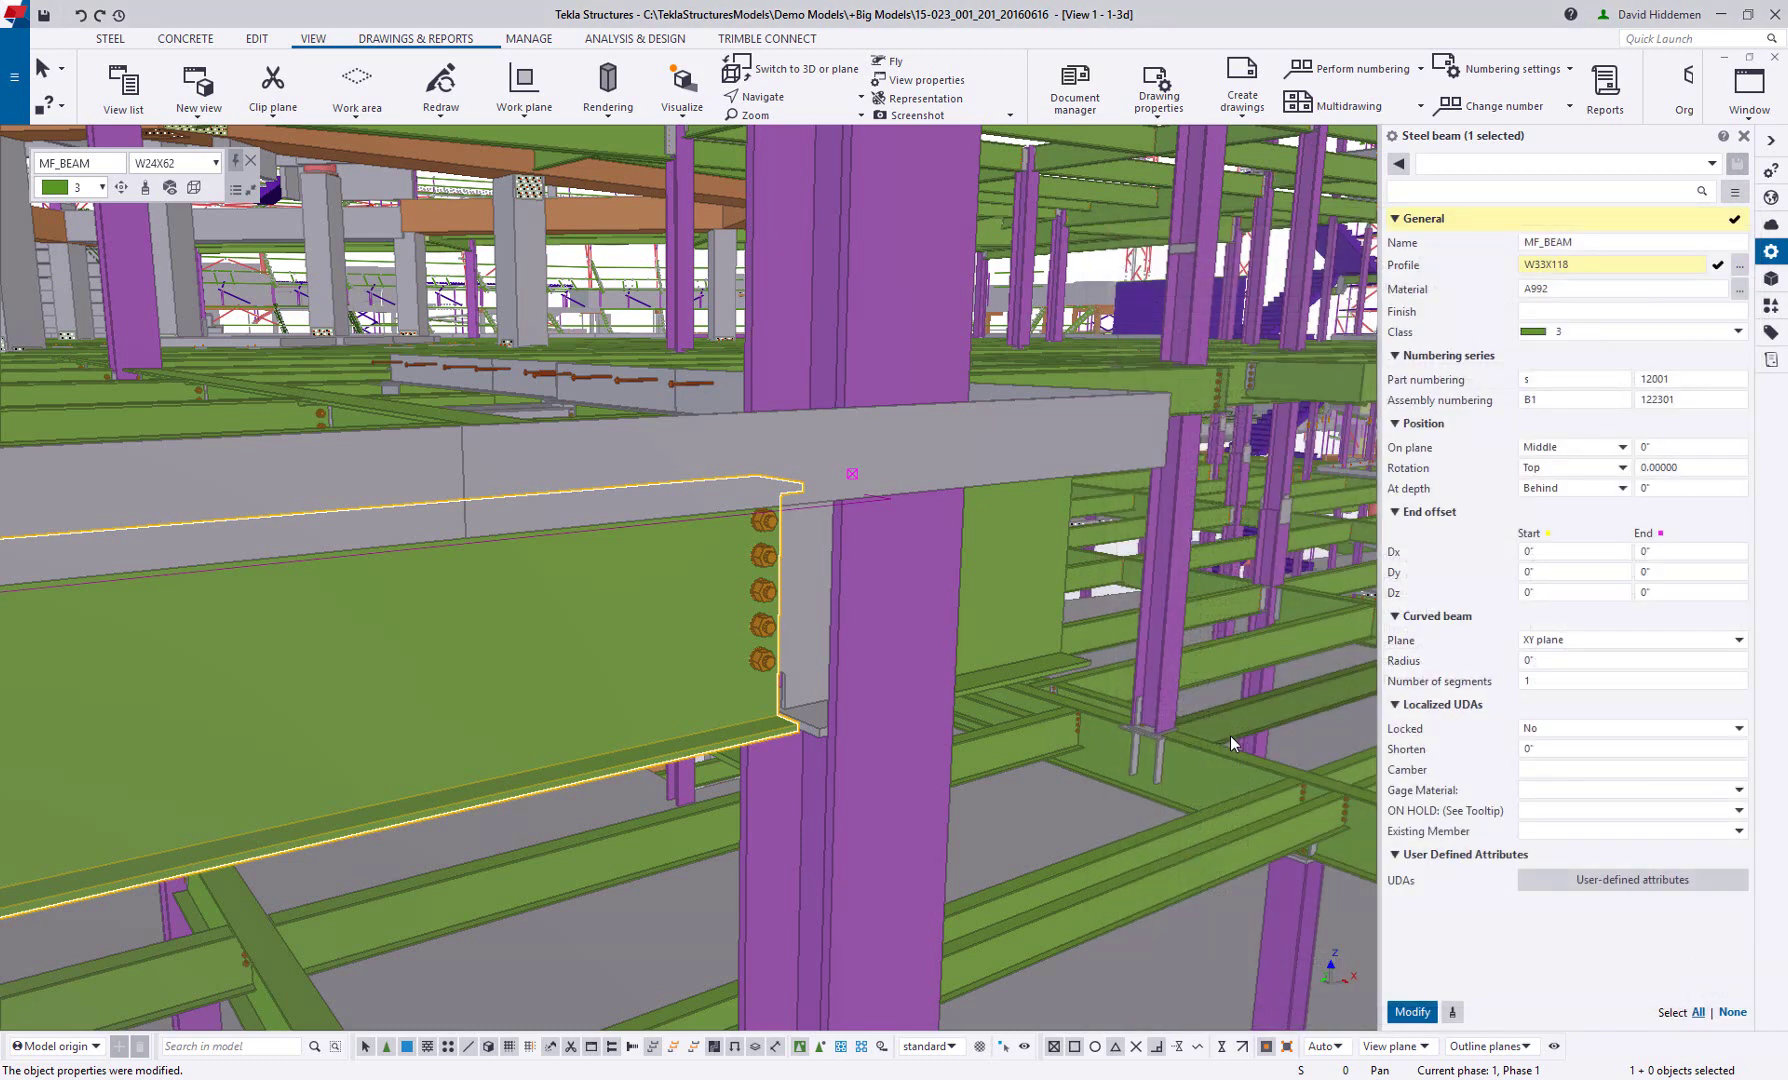
{"action": "left_click", "coordinate": [1411, 1012]}
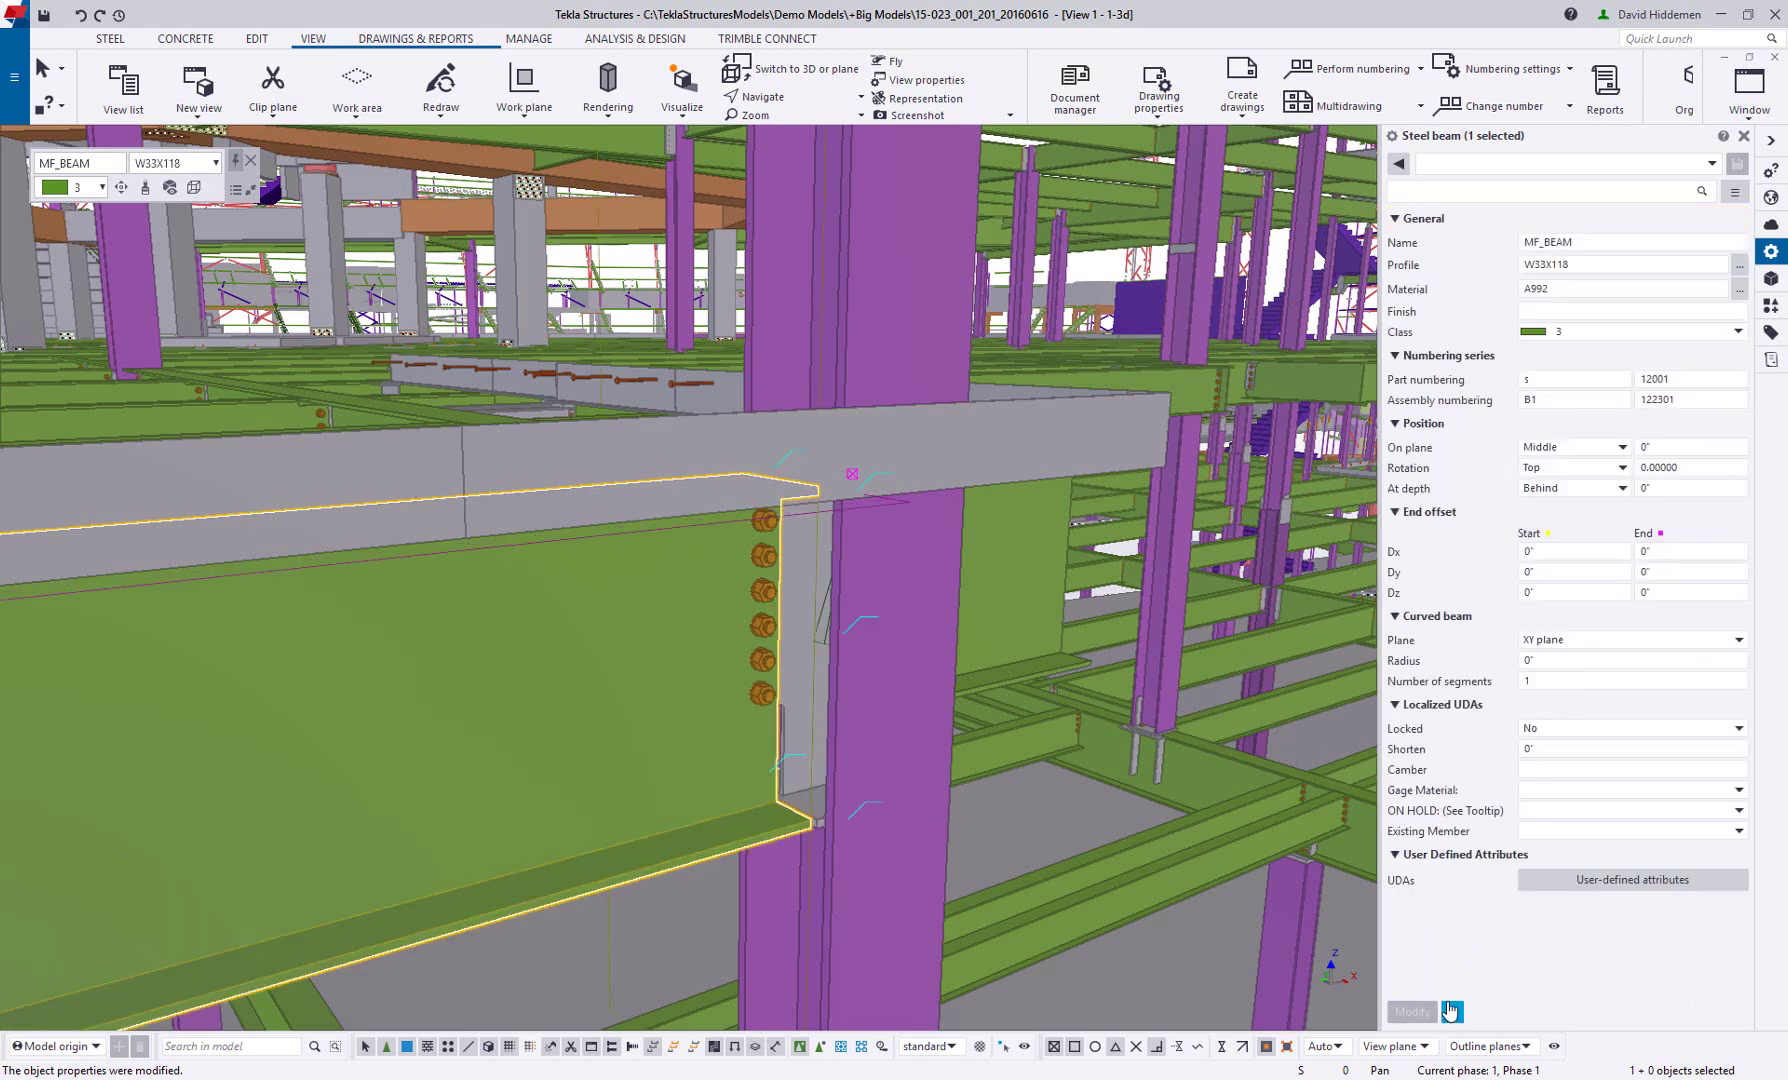
Switch the beam's profile to W21X44 and close its properties pane
{"action": "left_click", "coordinate": [1740, 266]}
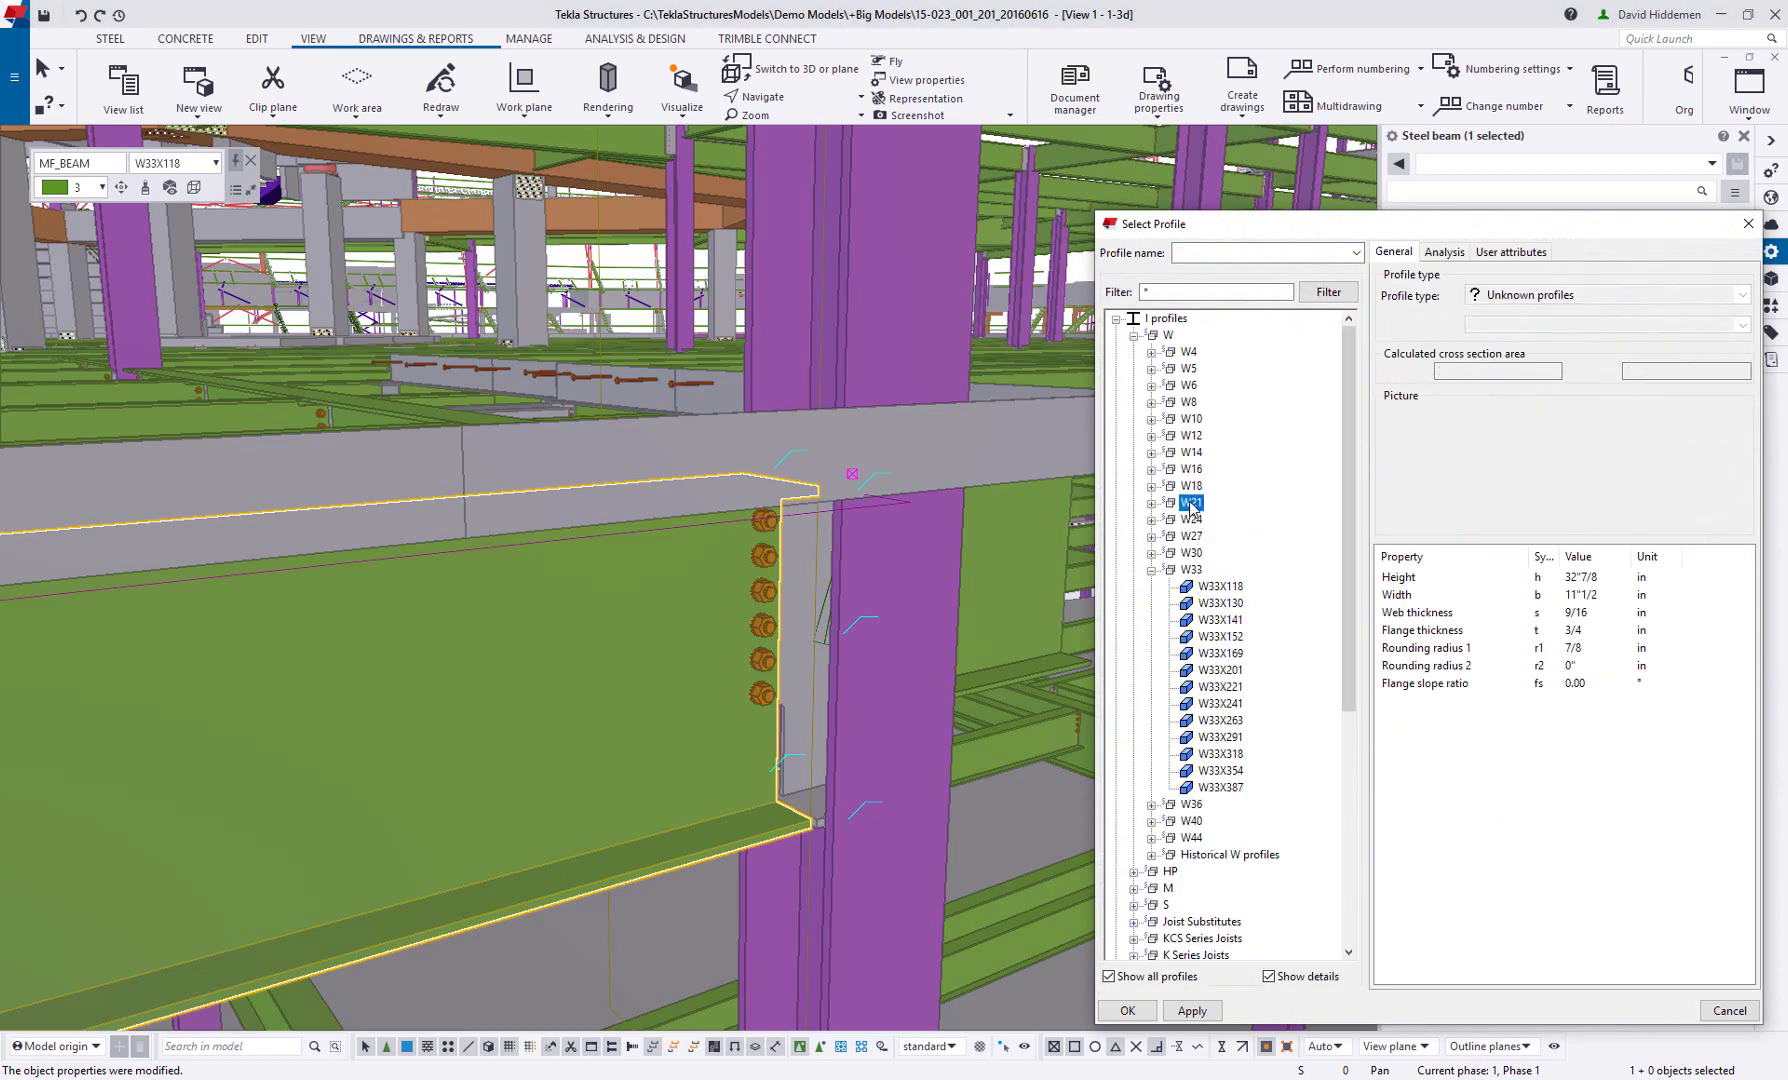
{"action": "double_click", "coordinate": [1192, 502]}
{"action": "double_click", "coordinate": [1210, 519]}
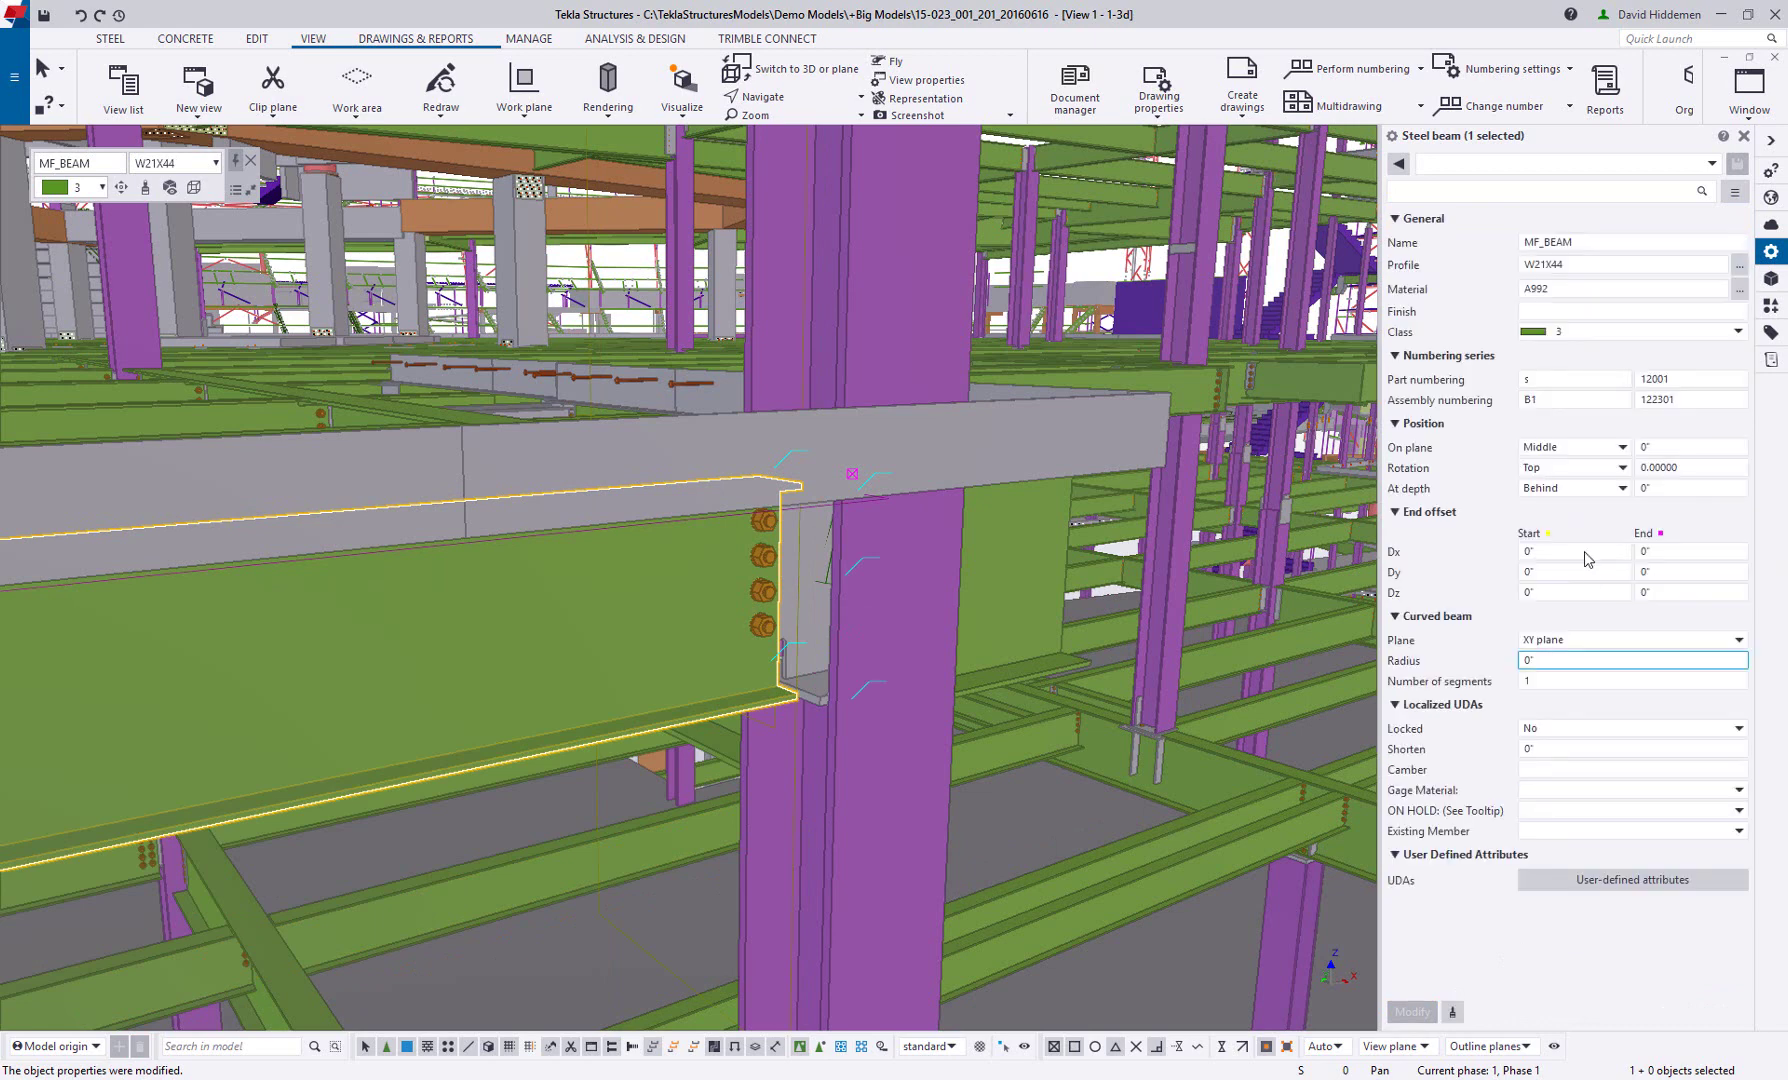
{"action": "left_click", "coordinate": [1743, 136]}
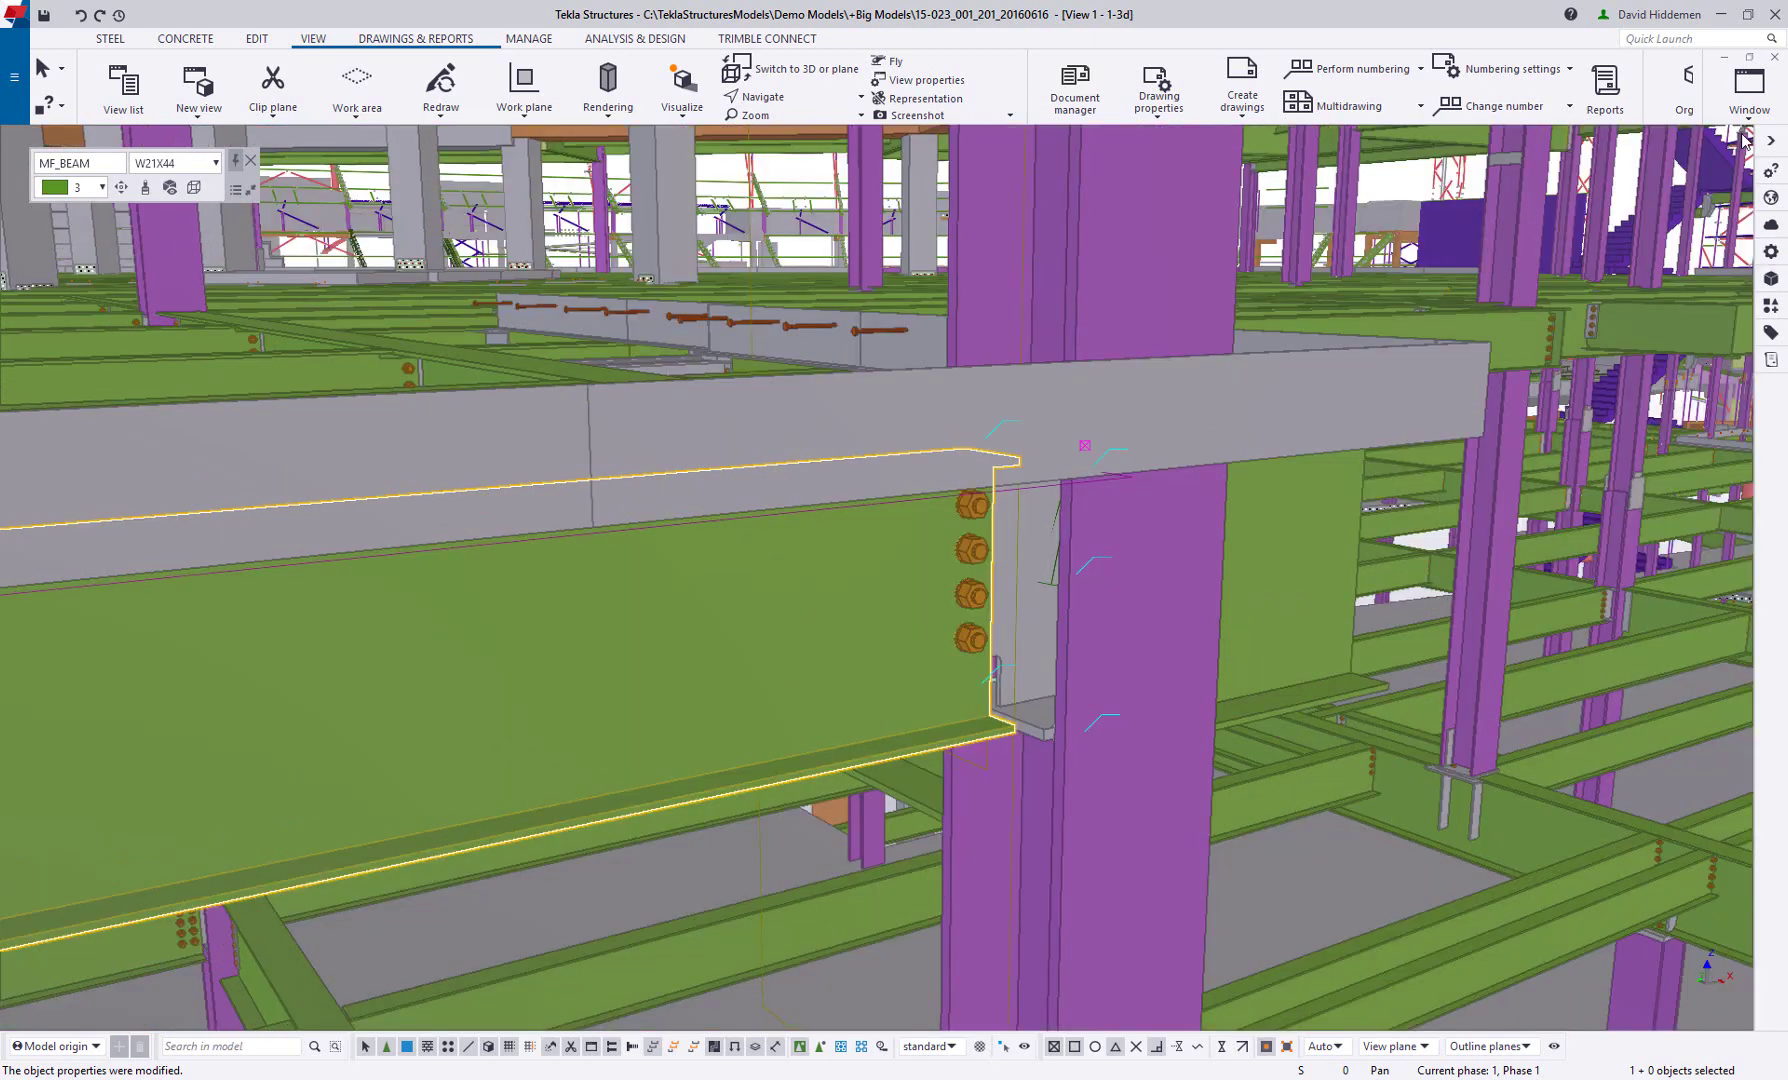
Create the beam's default part views and maximize View 2, the part front view
{"action": "left_click", "coordinate": [257, 38]}
{"action": "scroll", "coordinate": [1444, 702], "scroll_direction": "down", "scroll_amount": 5}
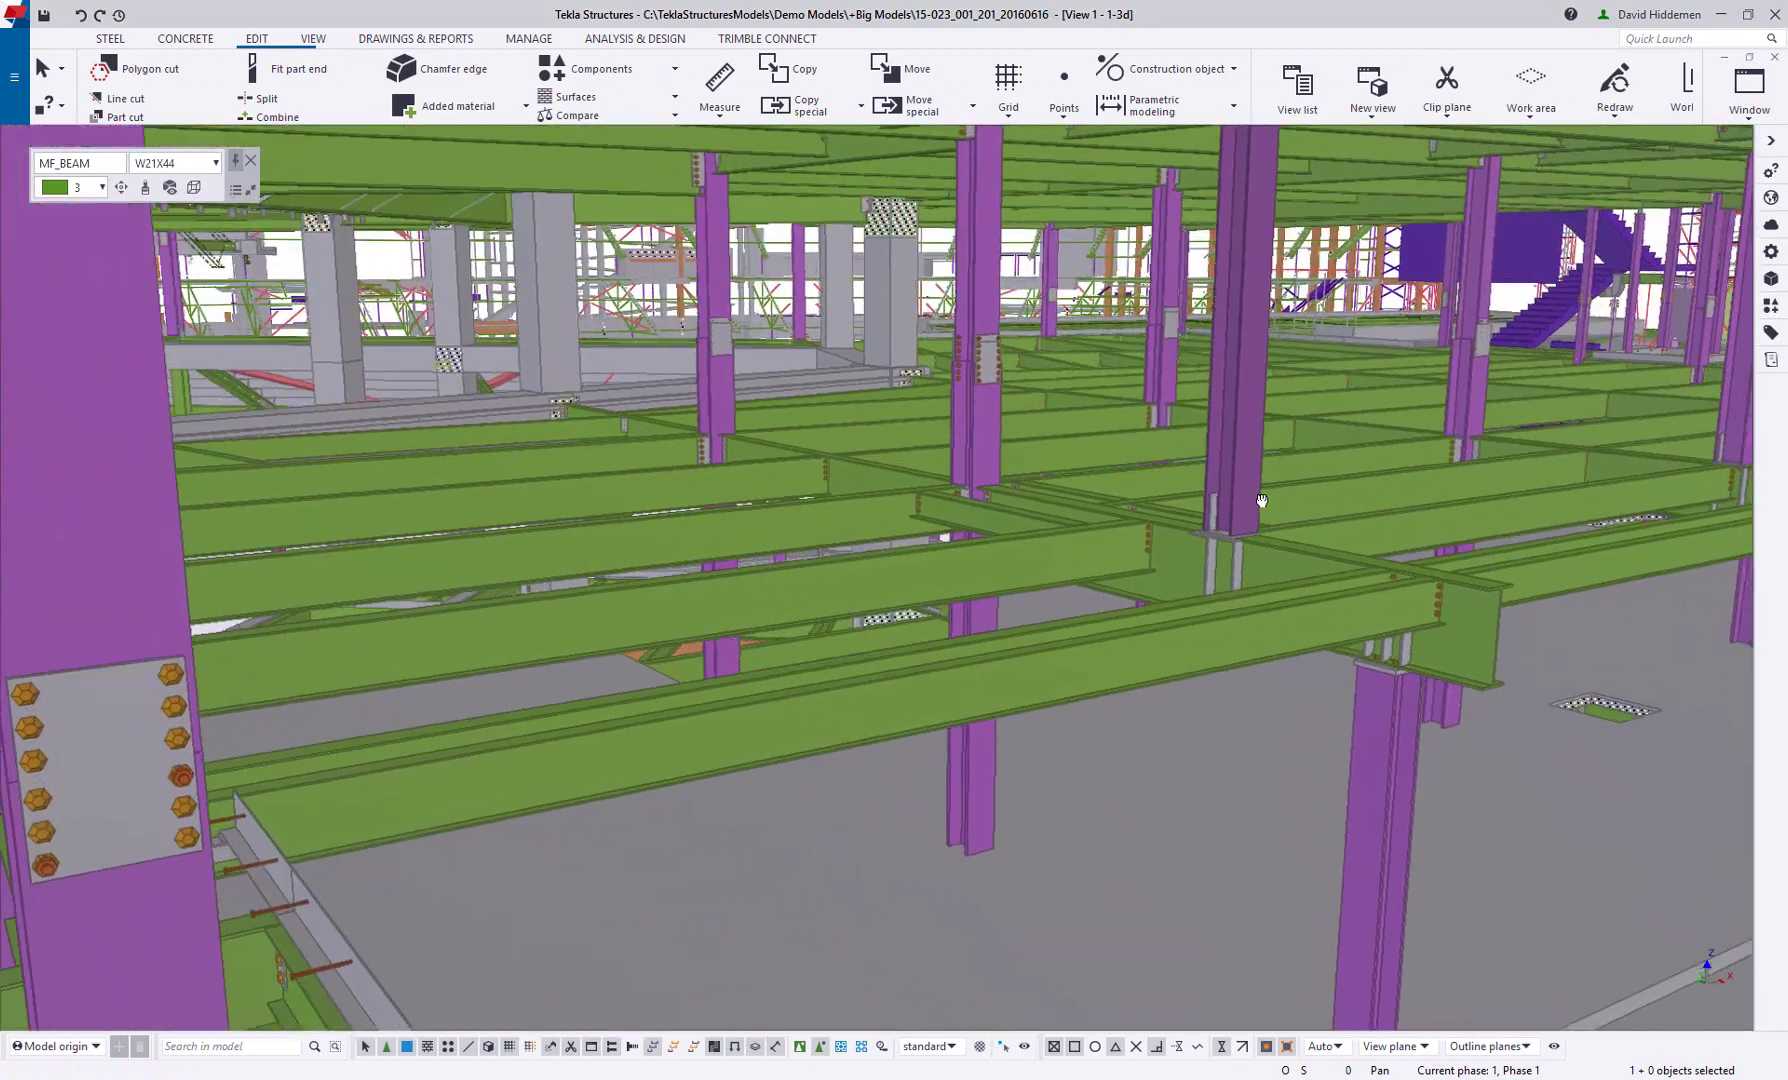
{"action": "left_click", "coordinate": [1749, 58]}
{"action": "right_click", "coordinate": [650, 569]}
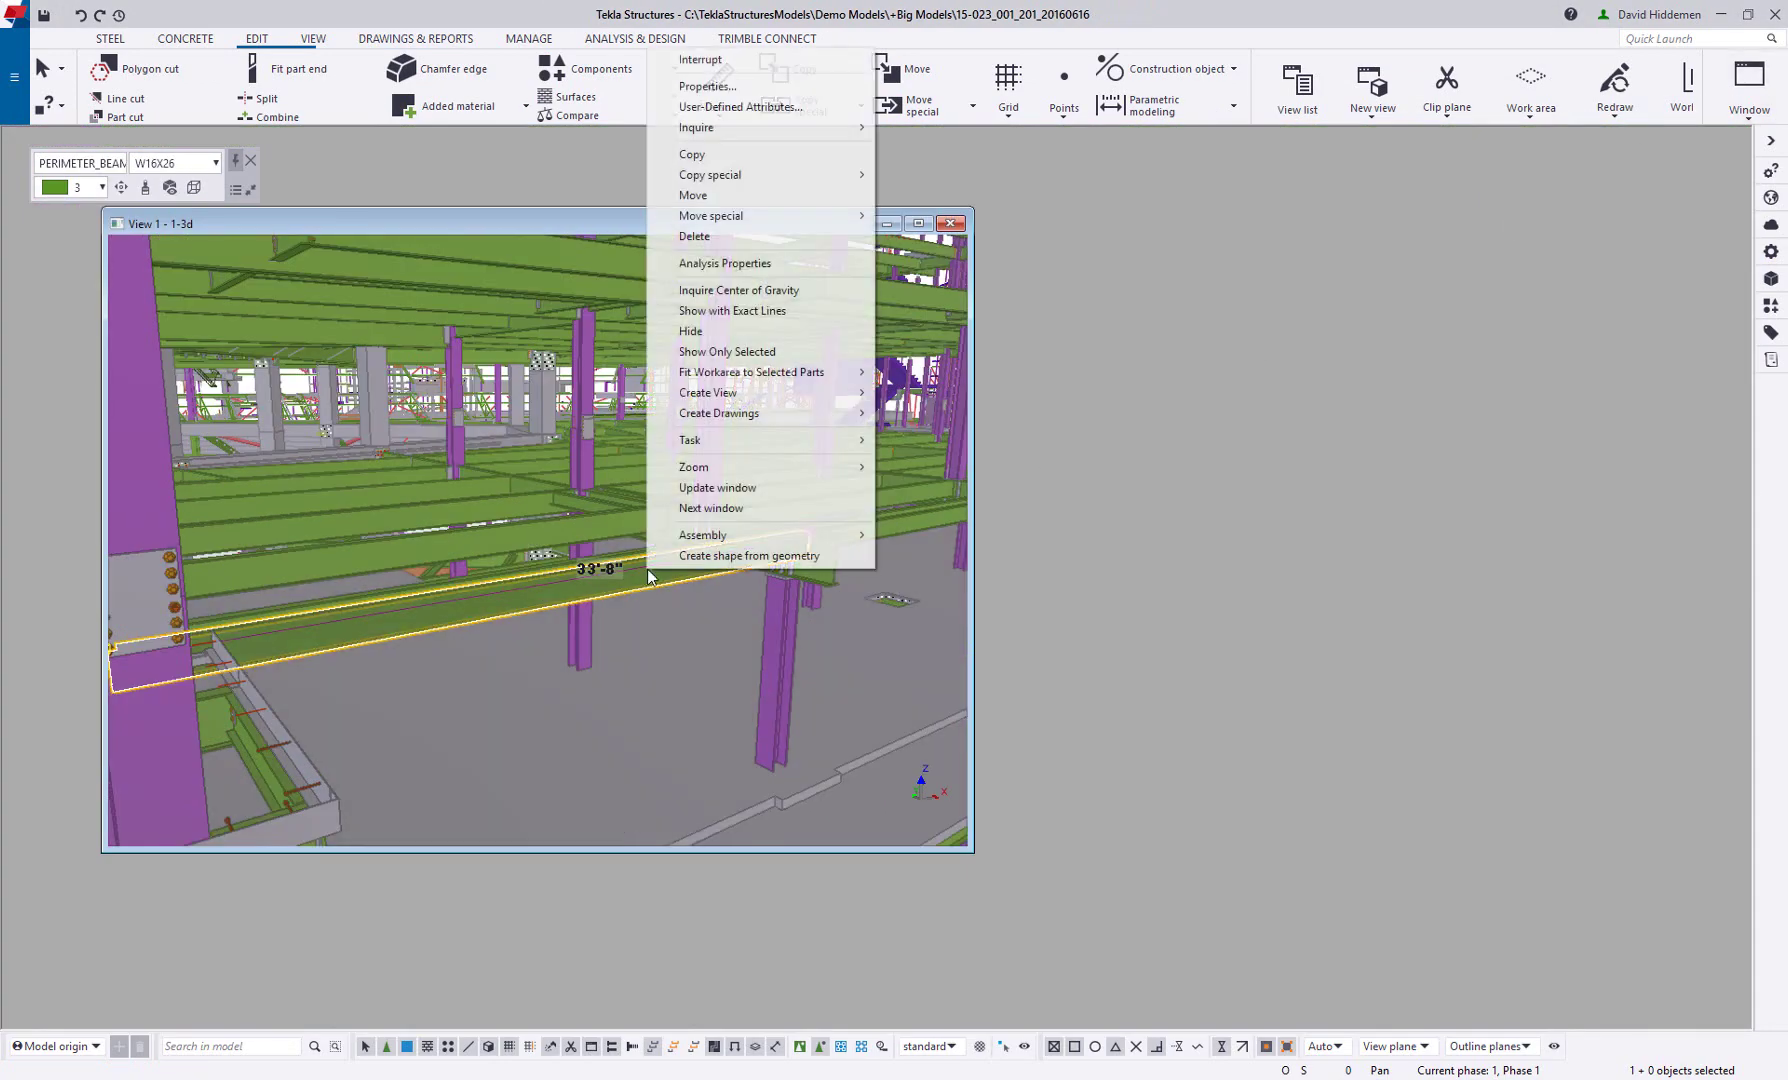
{"action": "mouse_move", "coordinate": [812, 393]}
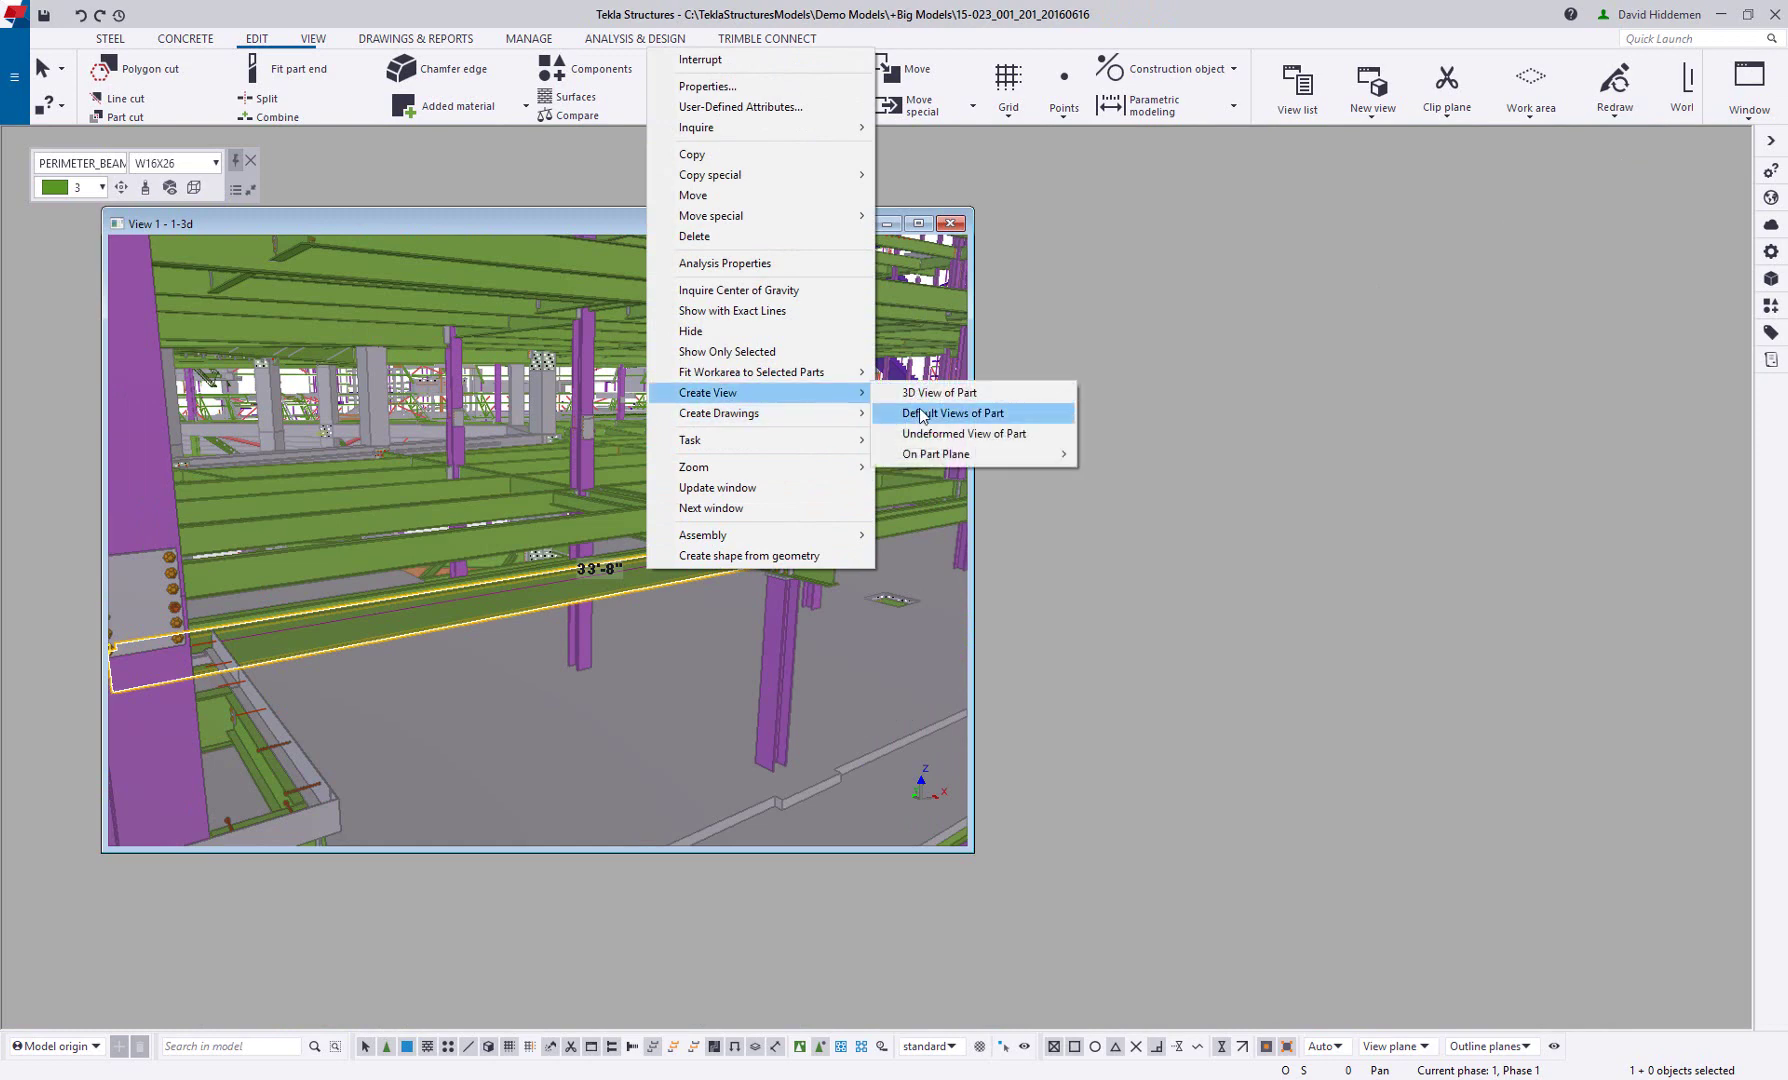
{"action": "left_click", "coordinate": [921, 412]}
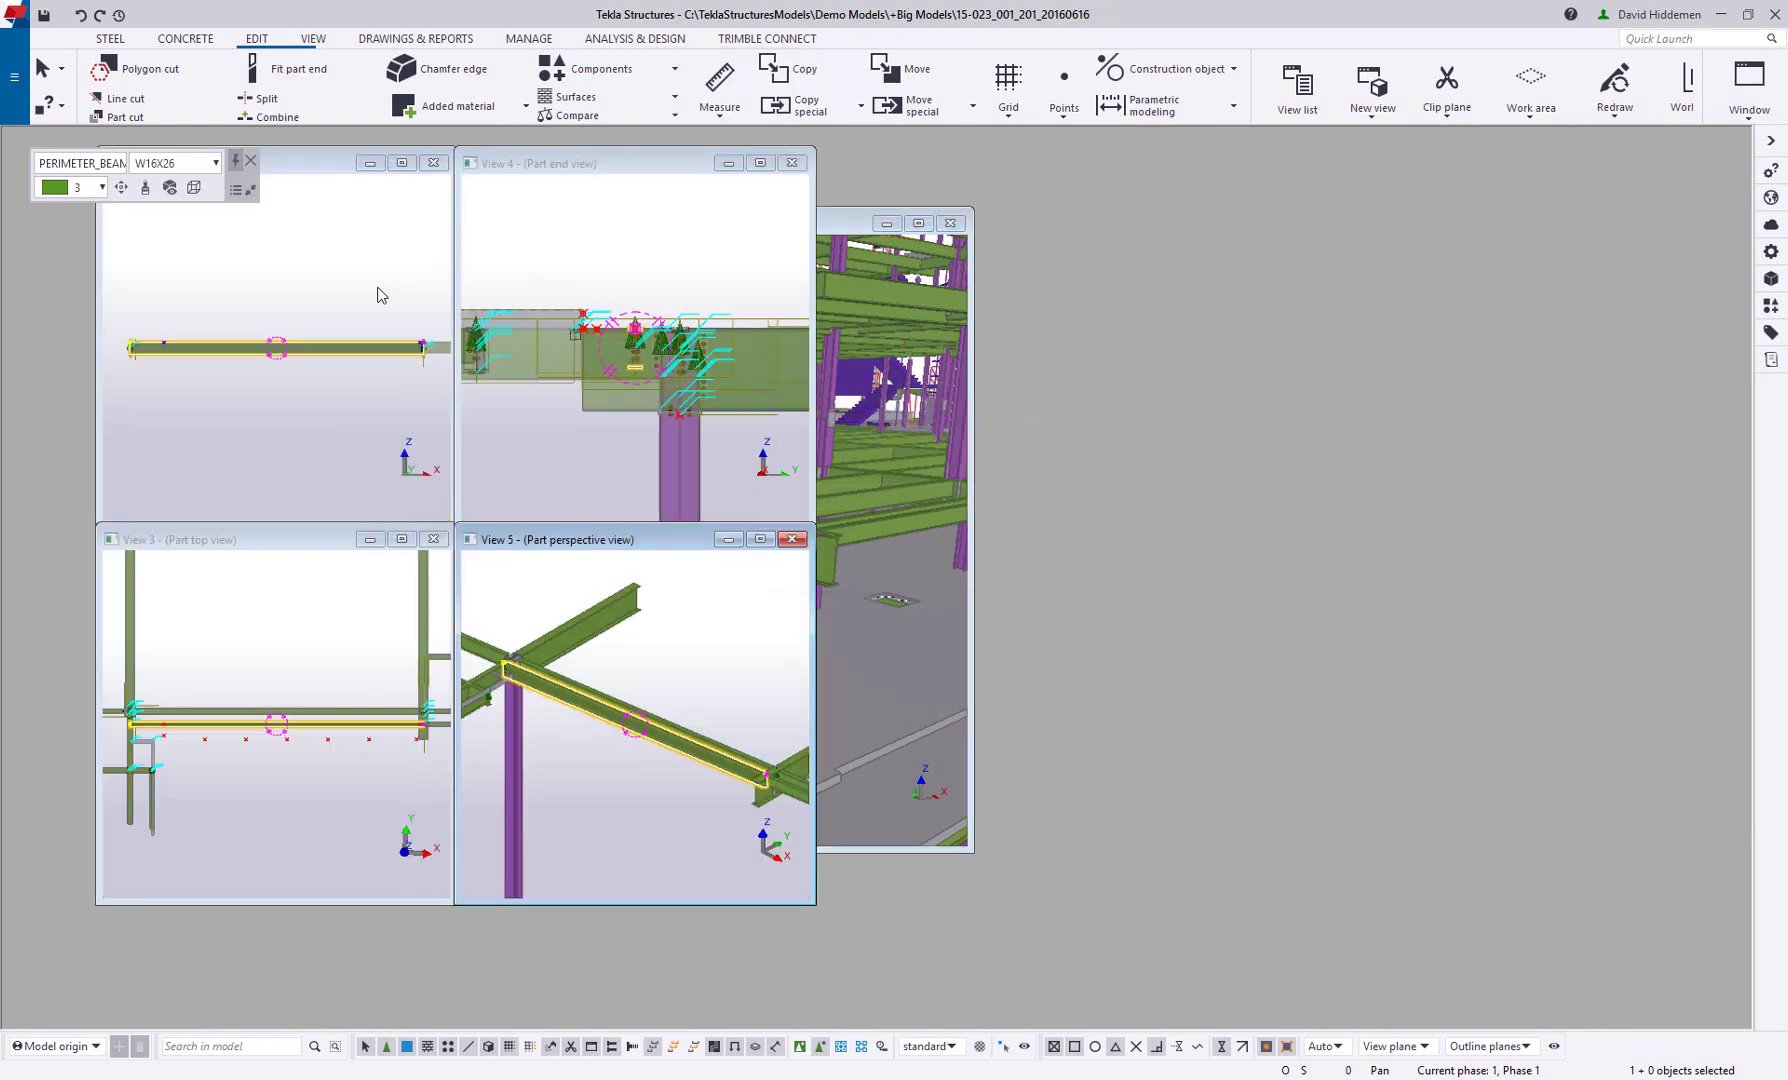
{"action": "left_click", "coordinate": [383, 284]}
{"action": "left_click", "coordinate": [402, 164]}
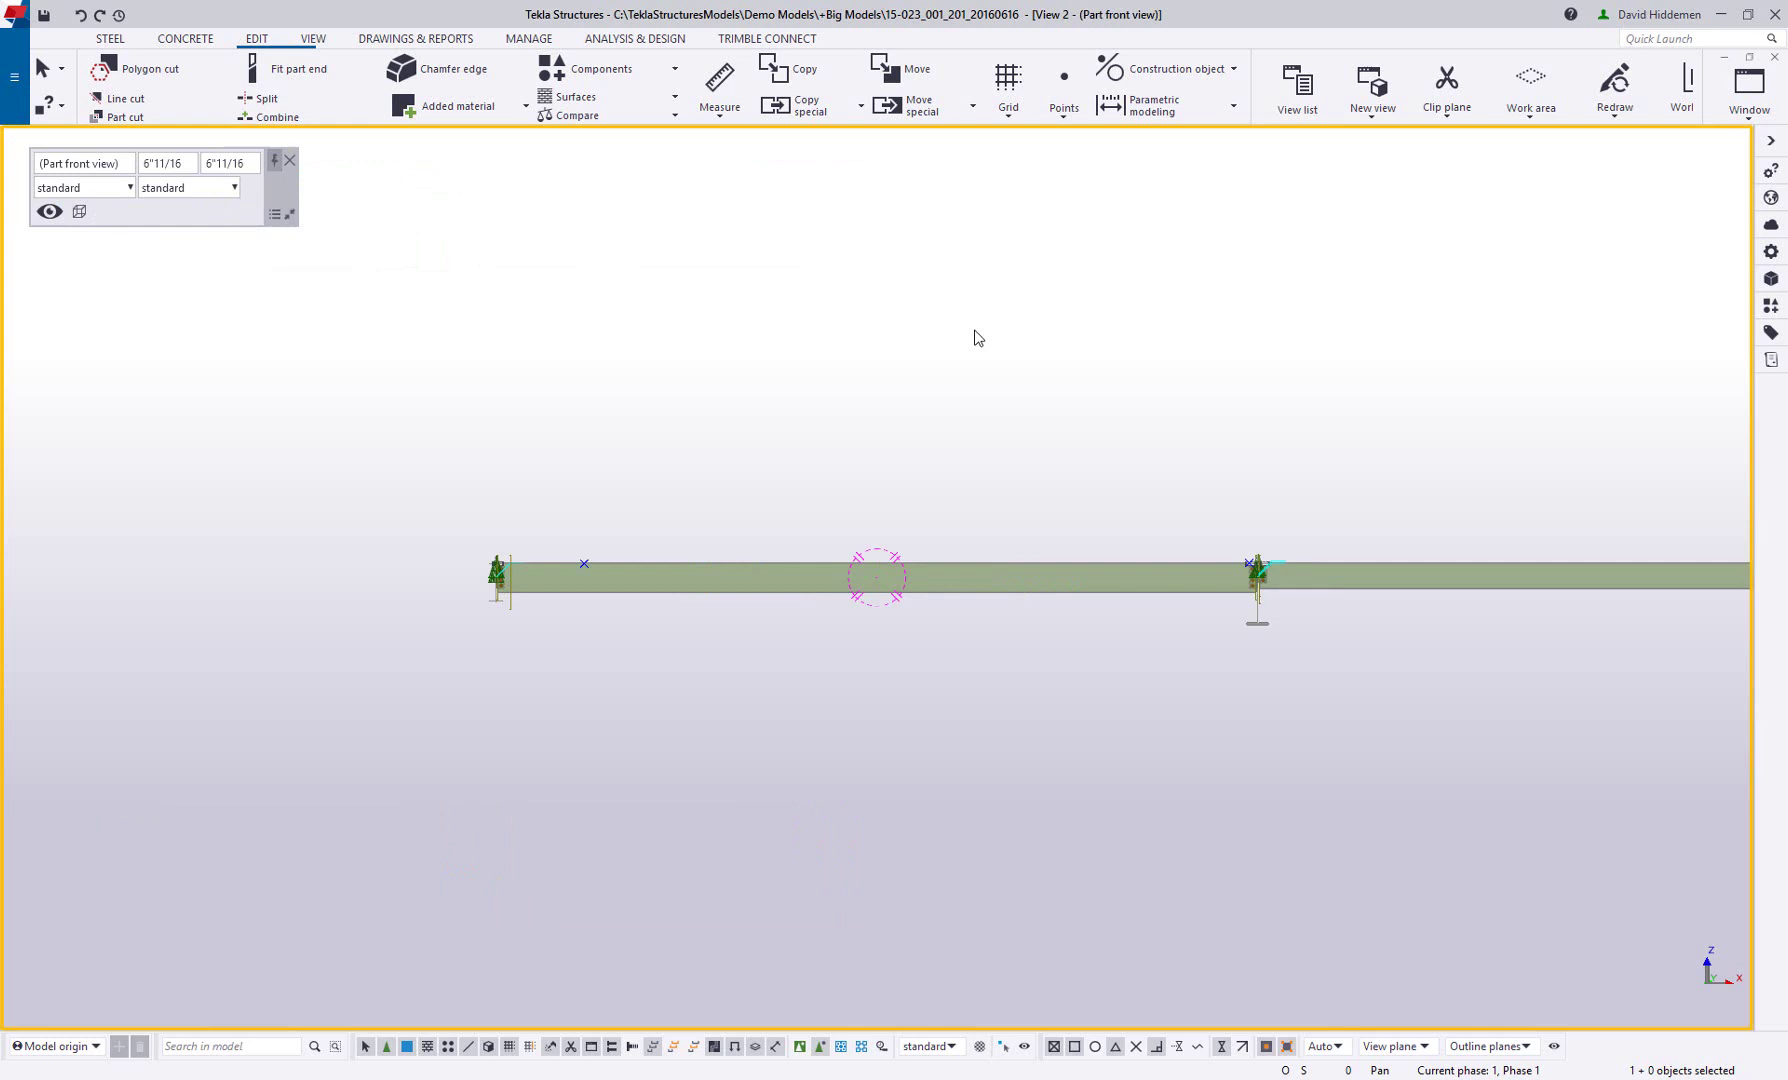
Bring the beam web and connection into view and start a polygon cut on the beam
{"action": "scroll", "coordinate": [1274, 538], "scroll_direction": "up", "scroll_amount": 4}
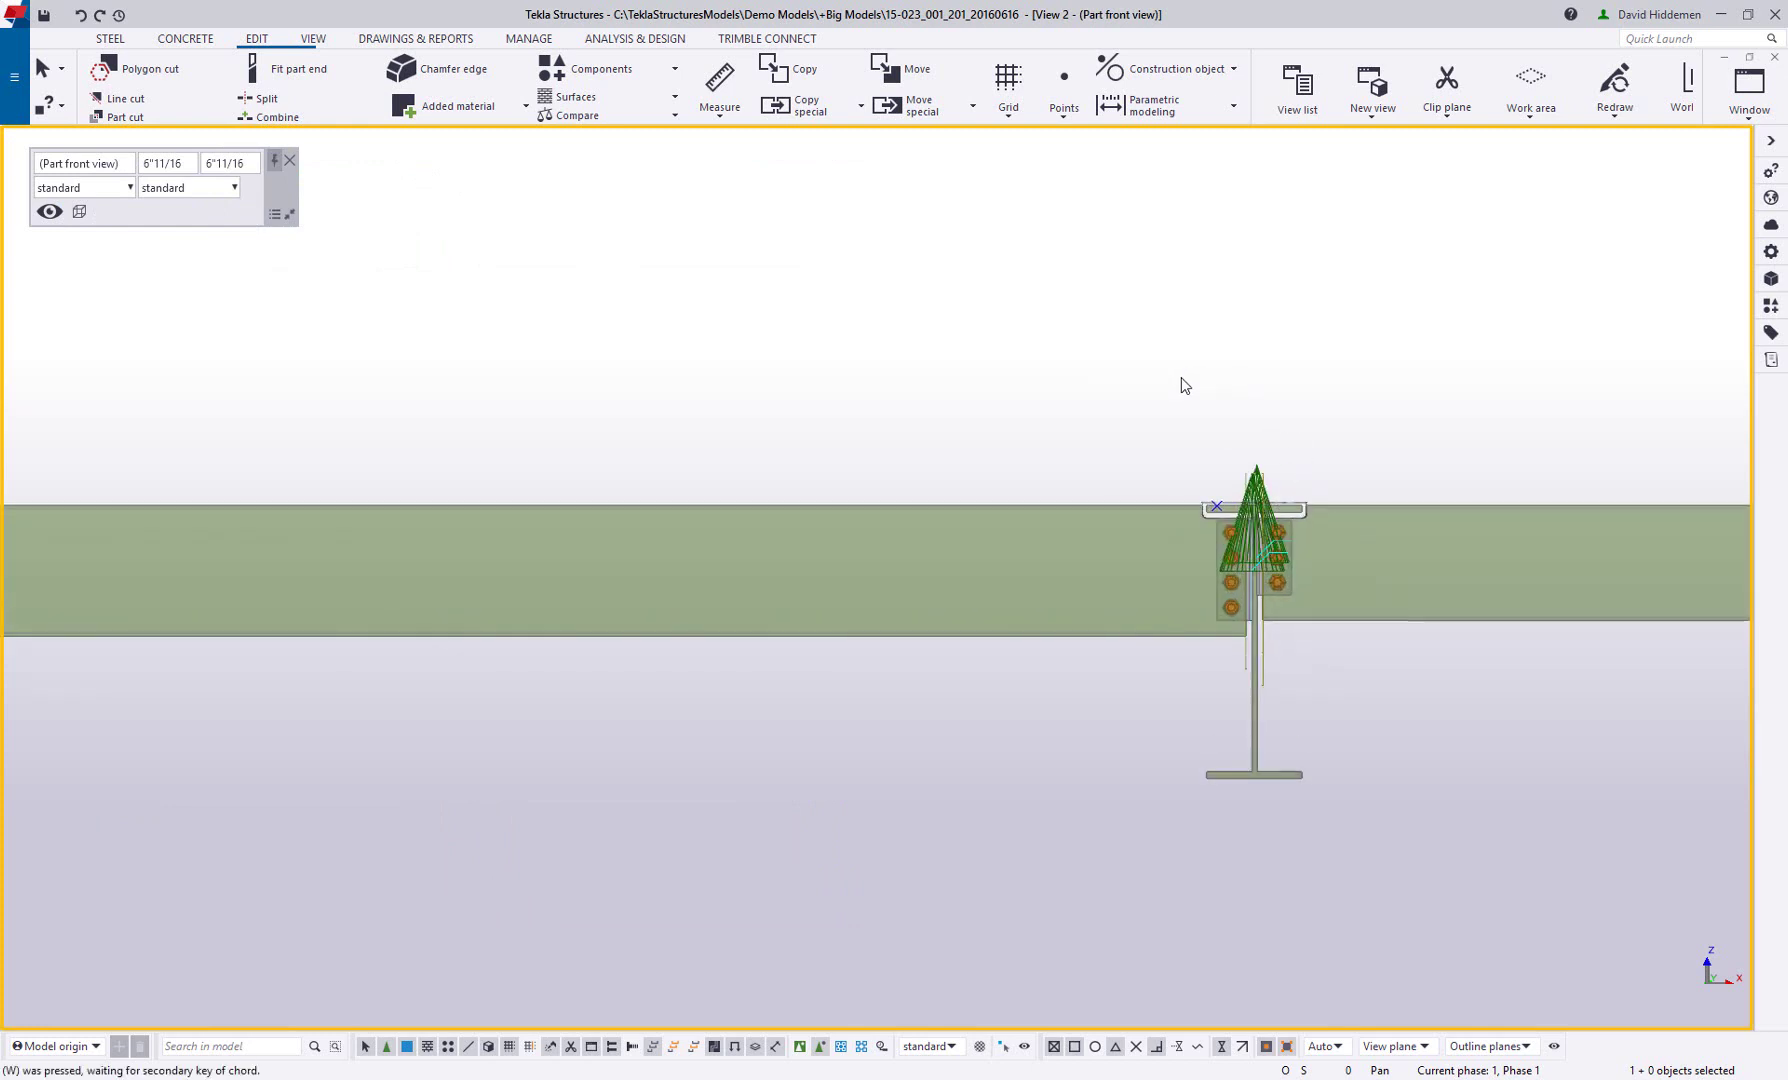
{"action": "key", "text": "s"}
{"action": "middle_click_drag", "start_coordinate": [1145, 371], "coordinate": [1023, 277]}
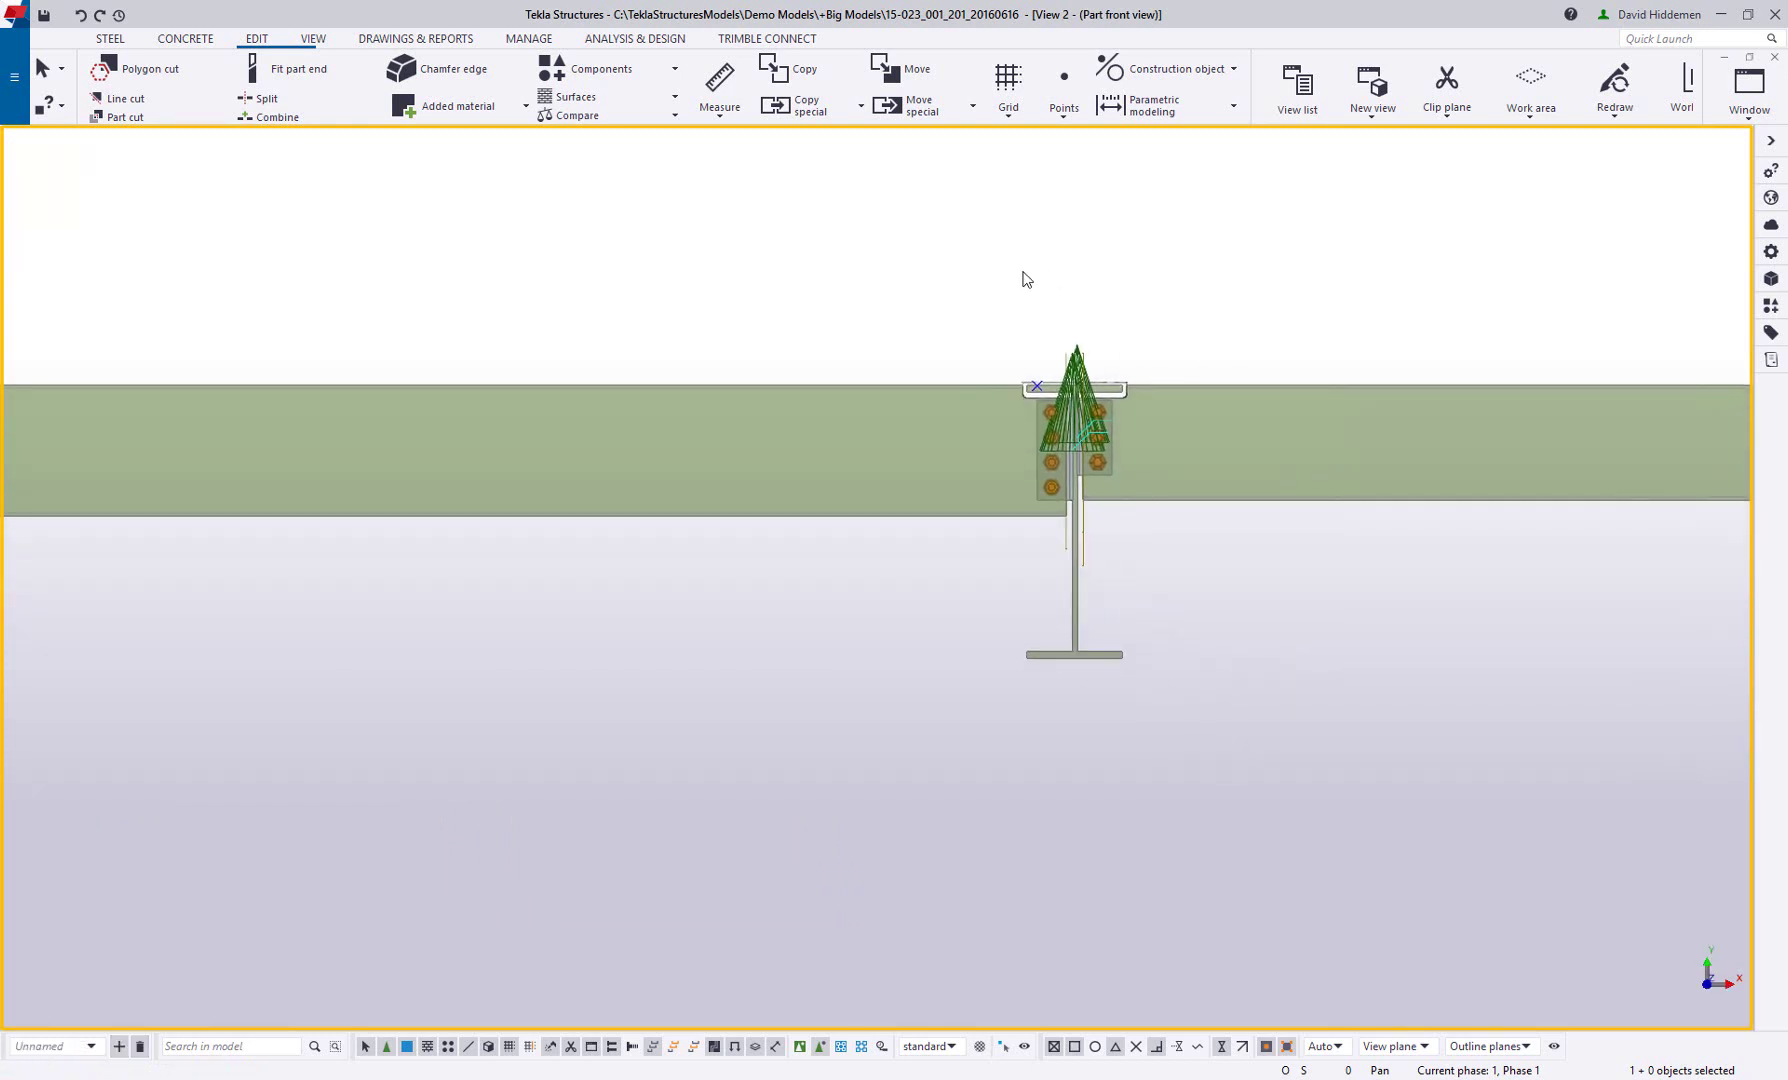
{"action": "left_click", "coordinate": [140, 70]}
{"action": "scroll", "coordinate": [805, 345], "scroll_direction": "up", "scroll_amount": 3}
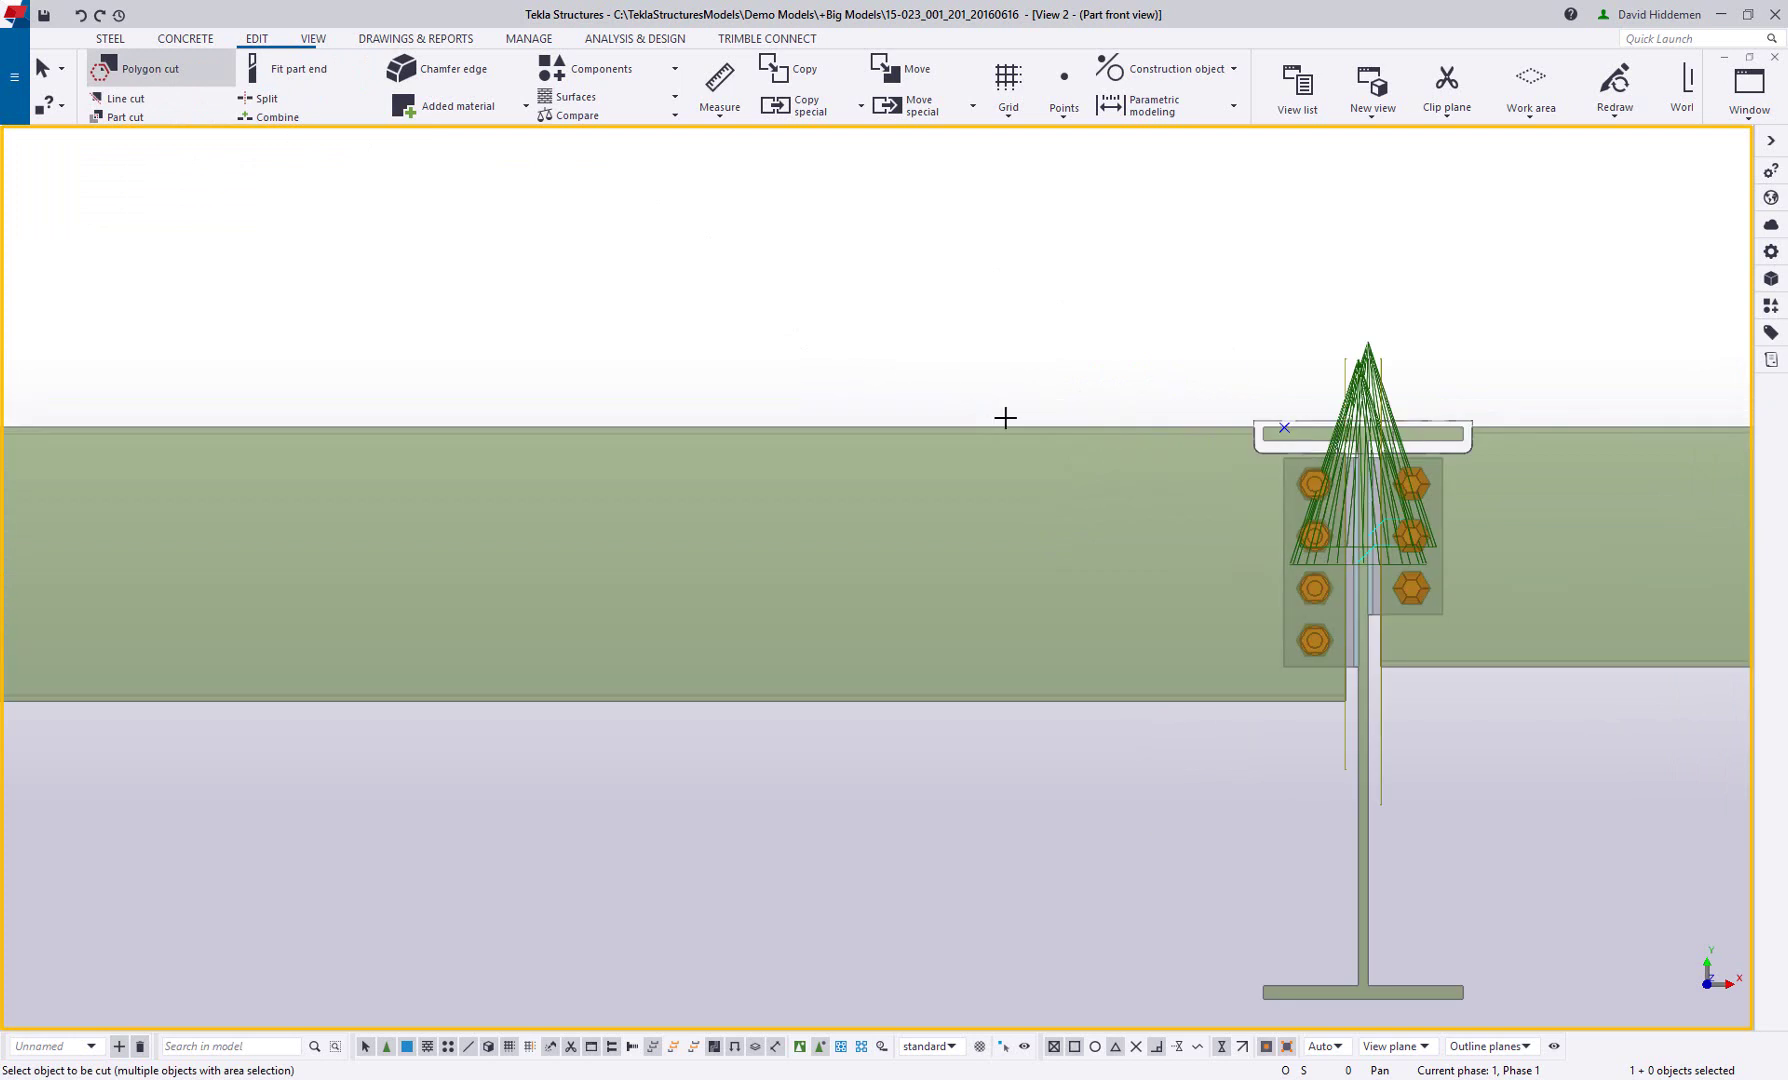
{"action": "left_click", "coordinate": [912, 425]}
Outline the rectangular web opening's corners, entering a distance of 32, and end the cut
{"action": "left_click", "coordinate": [878, 432]}
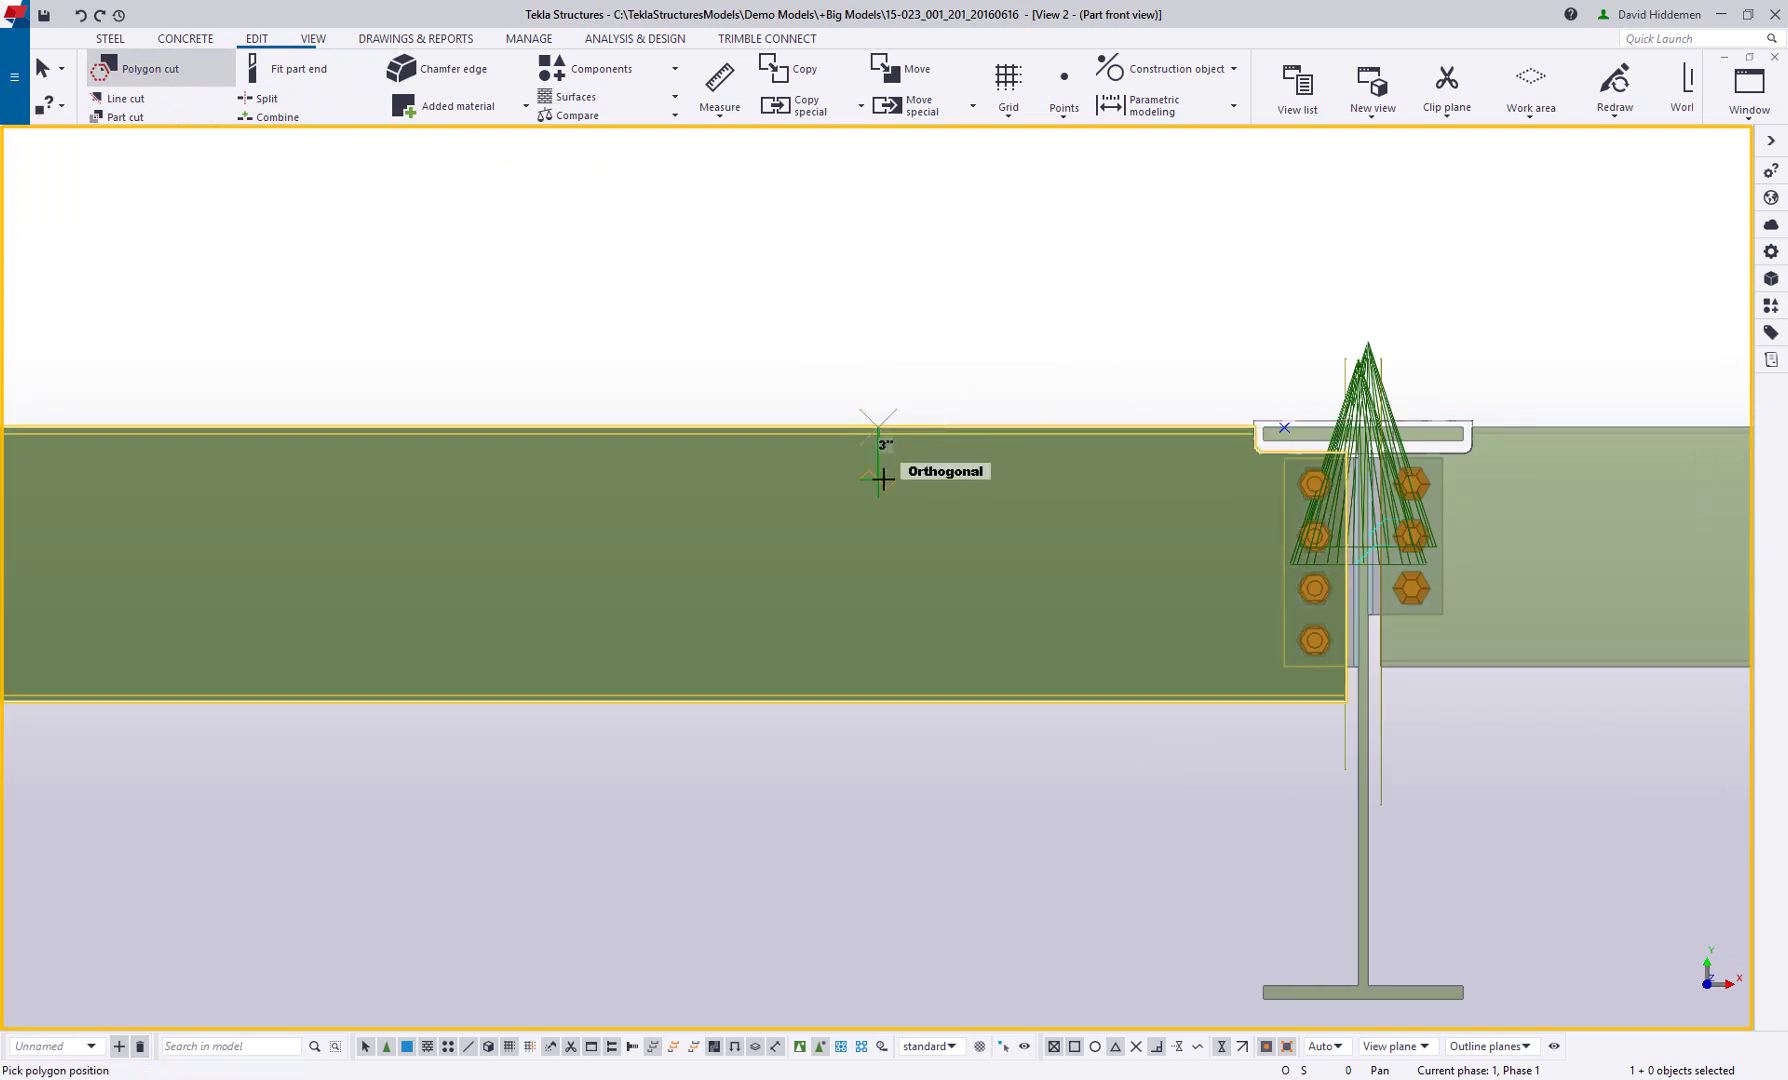
{"action": "left_click", "coordinate": [880, 603]}
{"action": "type", "text": "32"}
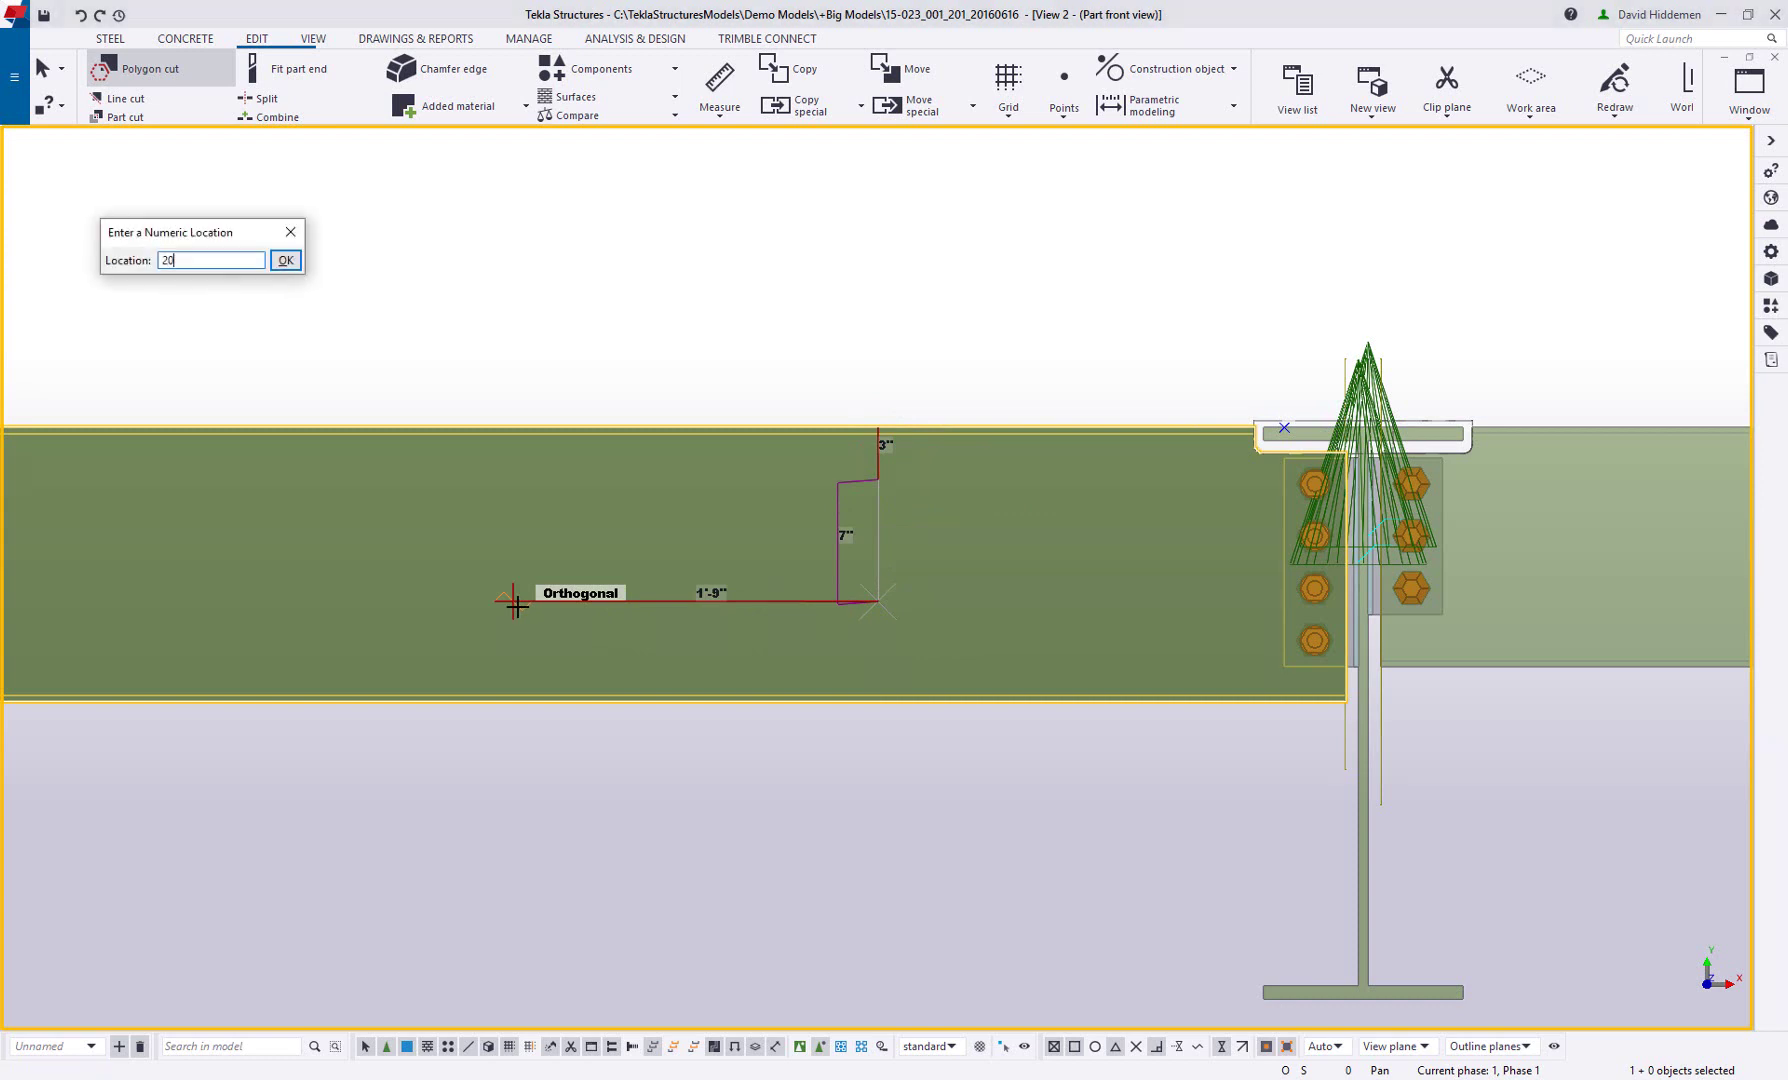
{"action": "key", "text": "Return"}
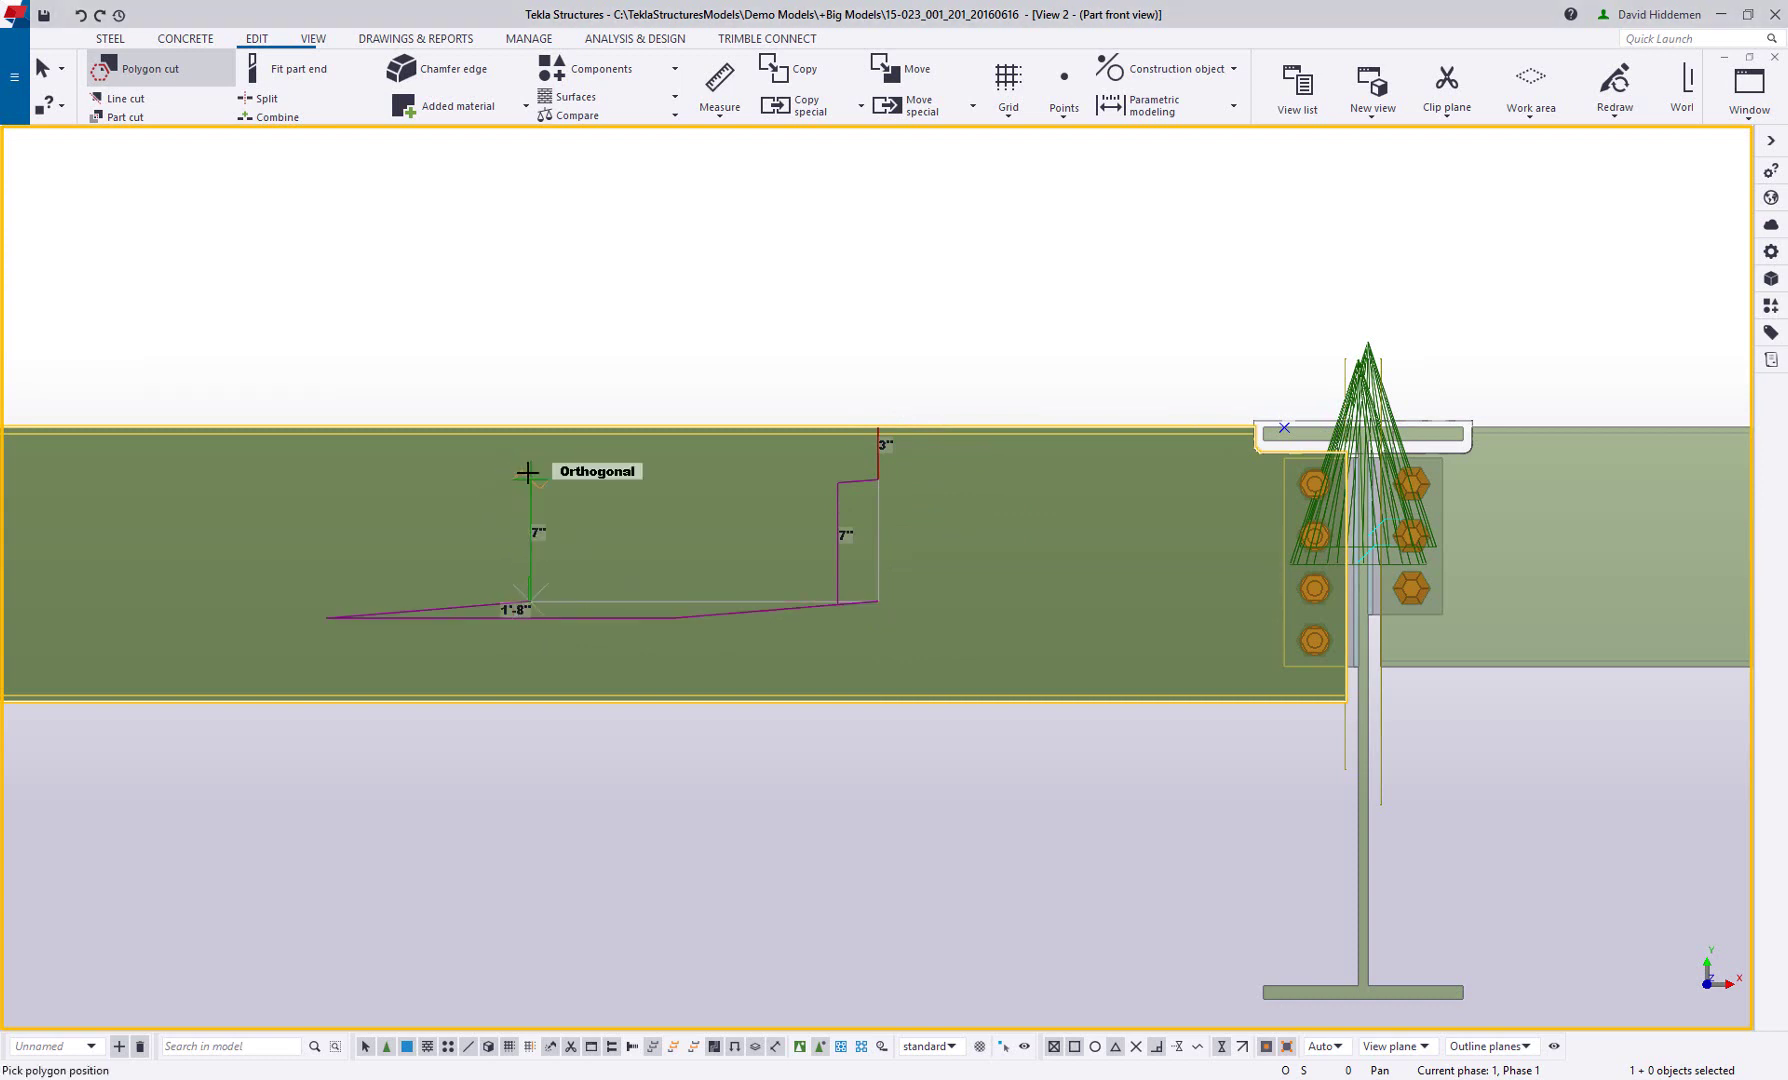
{"action": "middle_click", "coordinate": [530, 481]}
{"action": "scroll", "coordinate": [806, 543], "scroll_direction": "up", "scroll_amount": 3}
{"action": "right_click", "coordinate": [816, 546]}
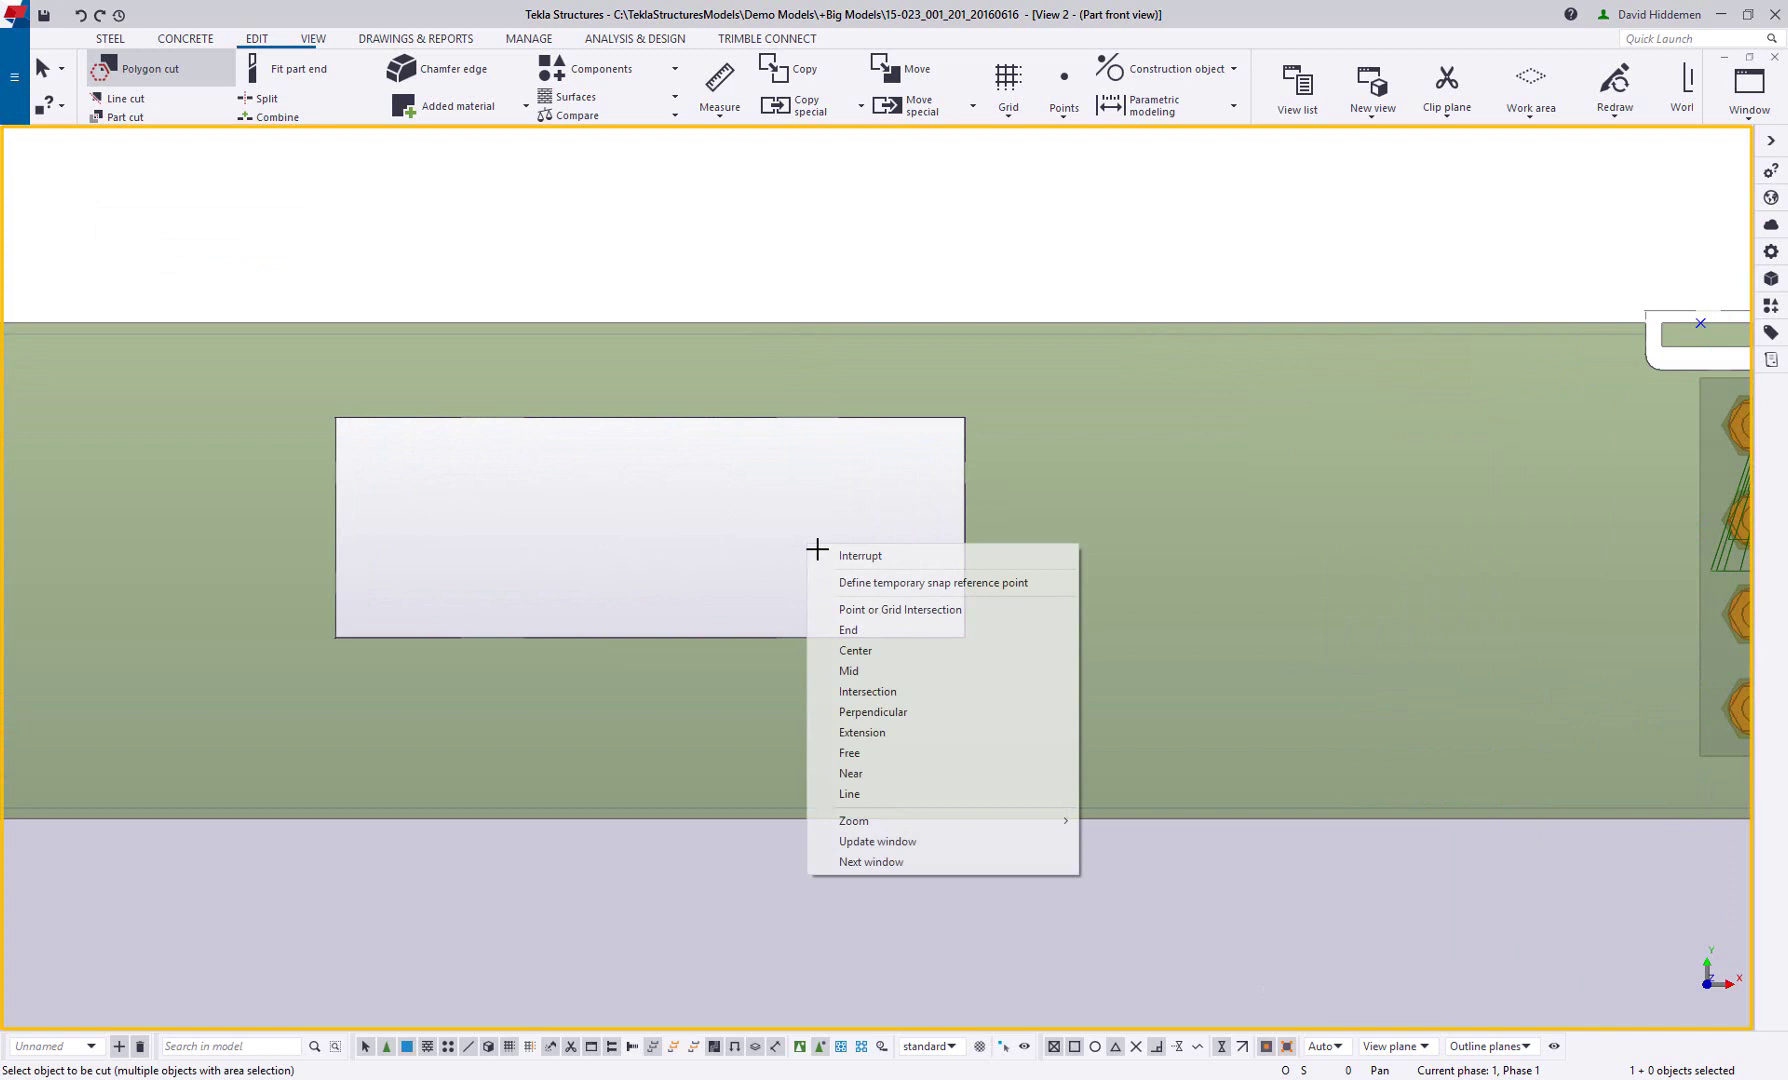
{"action": "left_click", "coordinate": [938, 560]}
Make the opening's top-right corner a Rounding chamfer with a 3" radius
{"action": "left_click", "coordinate": [967, 486]}
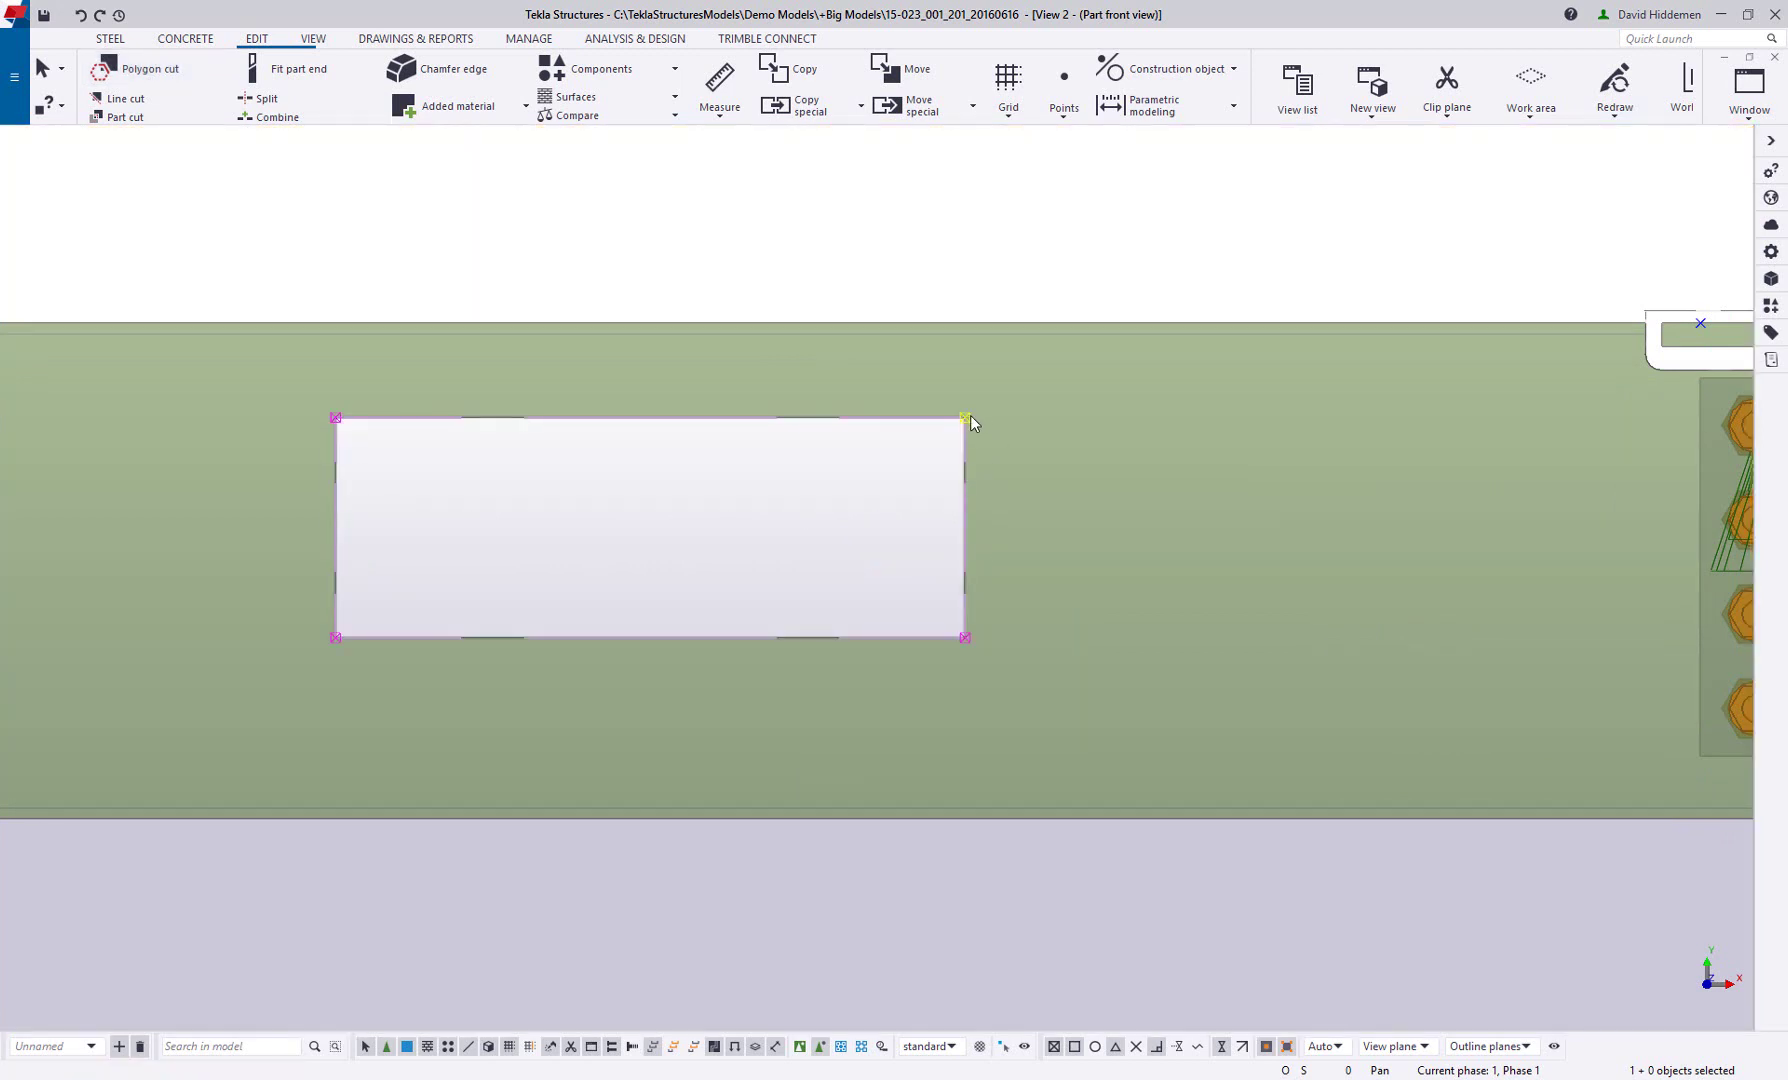
{"action": "double_click", "coordinate": [966, 418]}
{"action": "left_click", "coordinate": [1620, 242]}
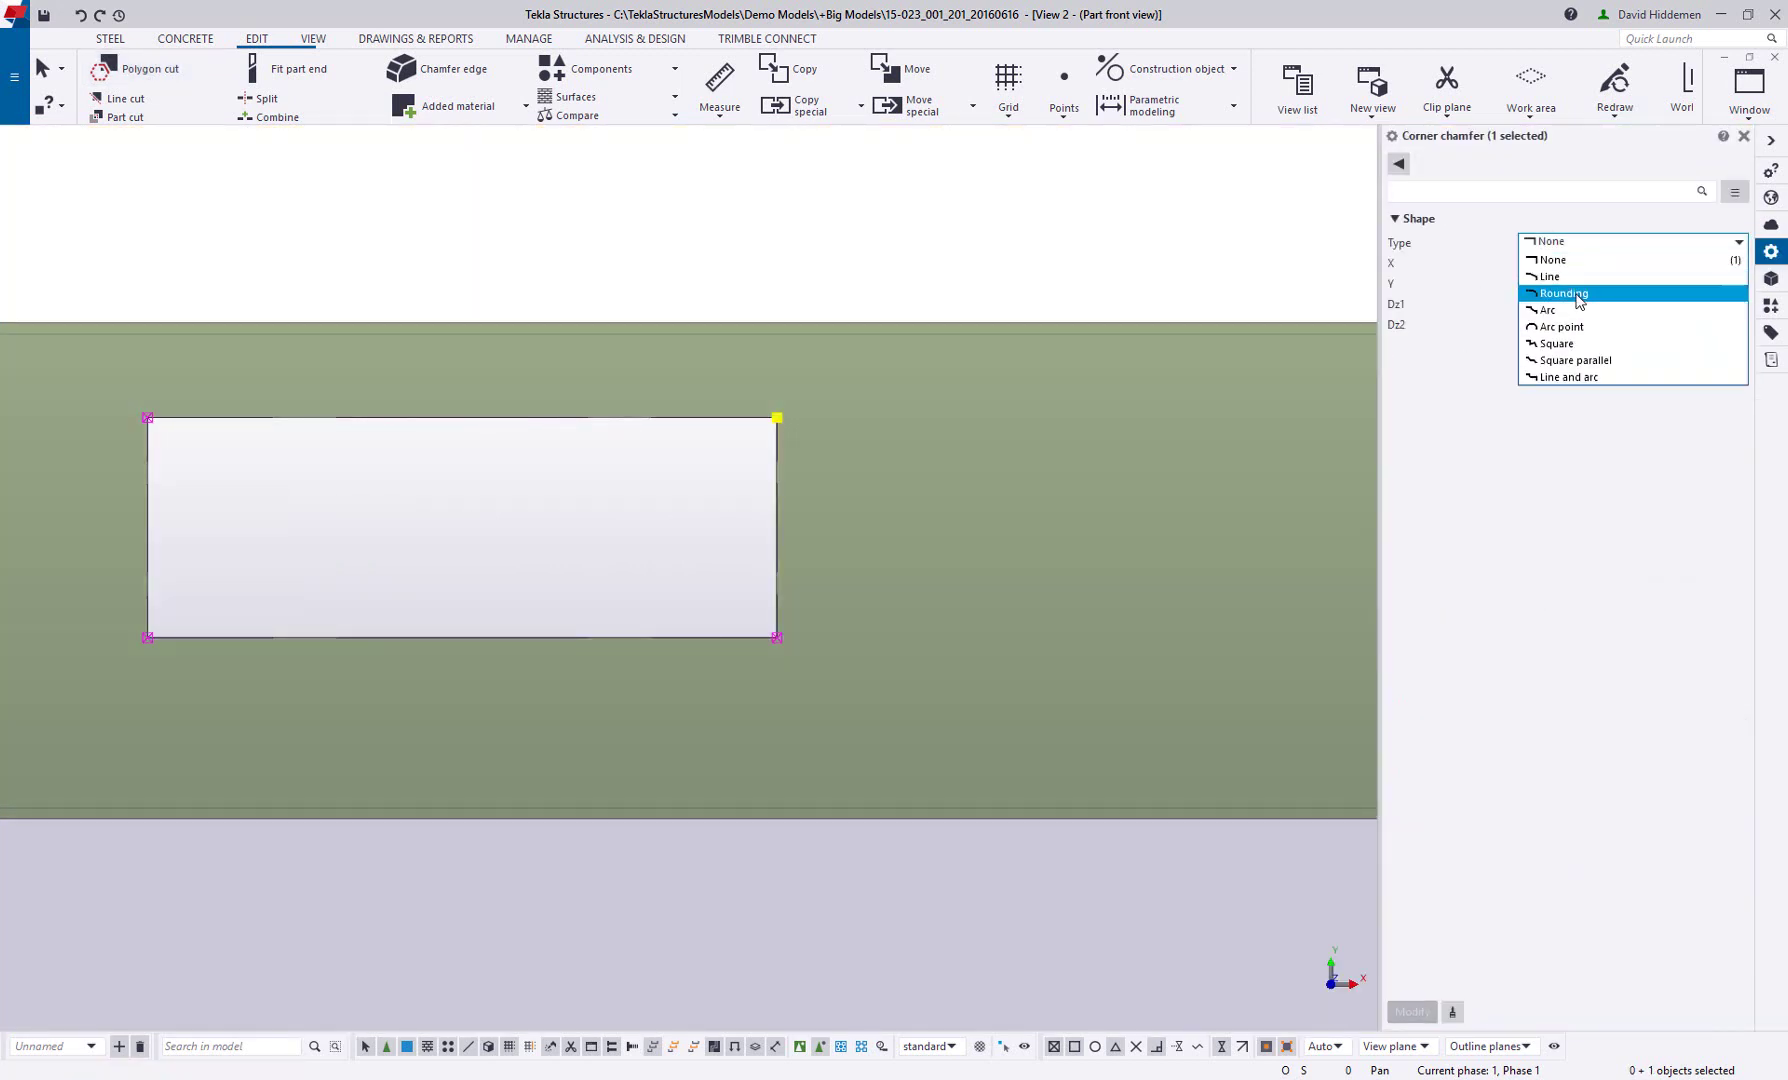
{"action": "left_click", "coordinate": [1566, 293]}
{"action": "type", "text": "3"}
{"action": "key", "text": "Return"}
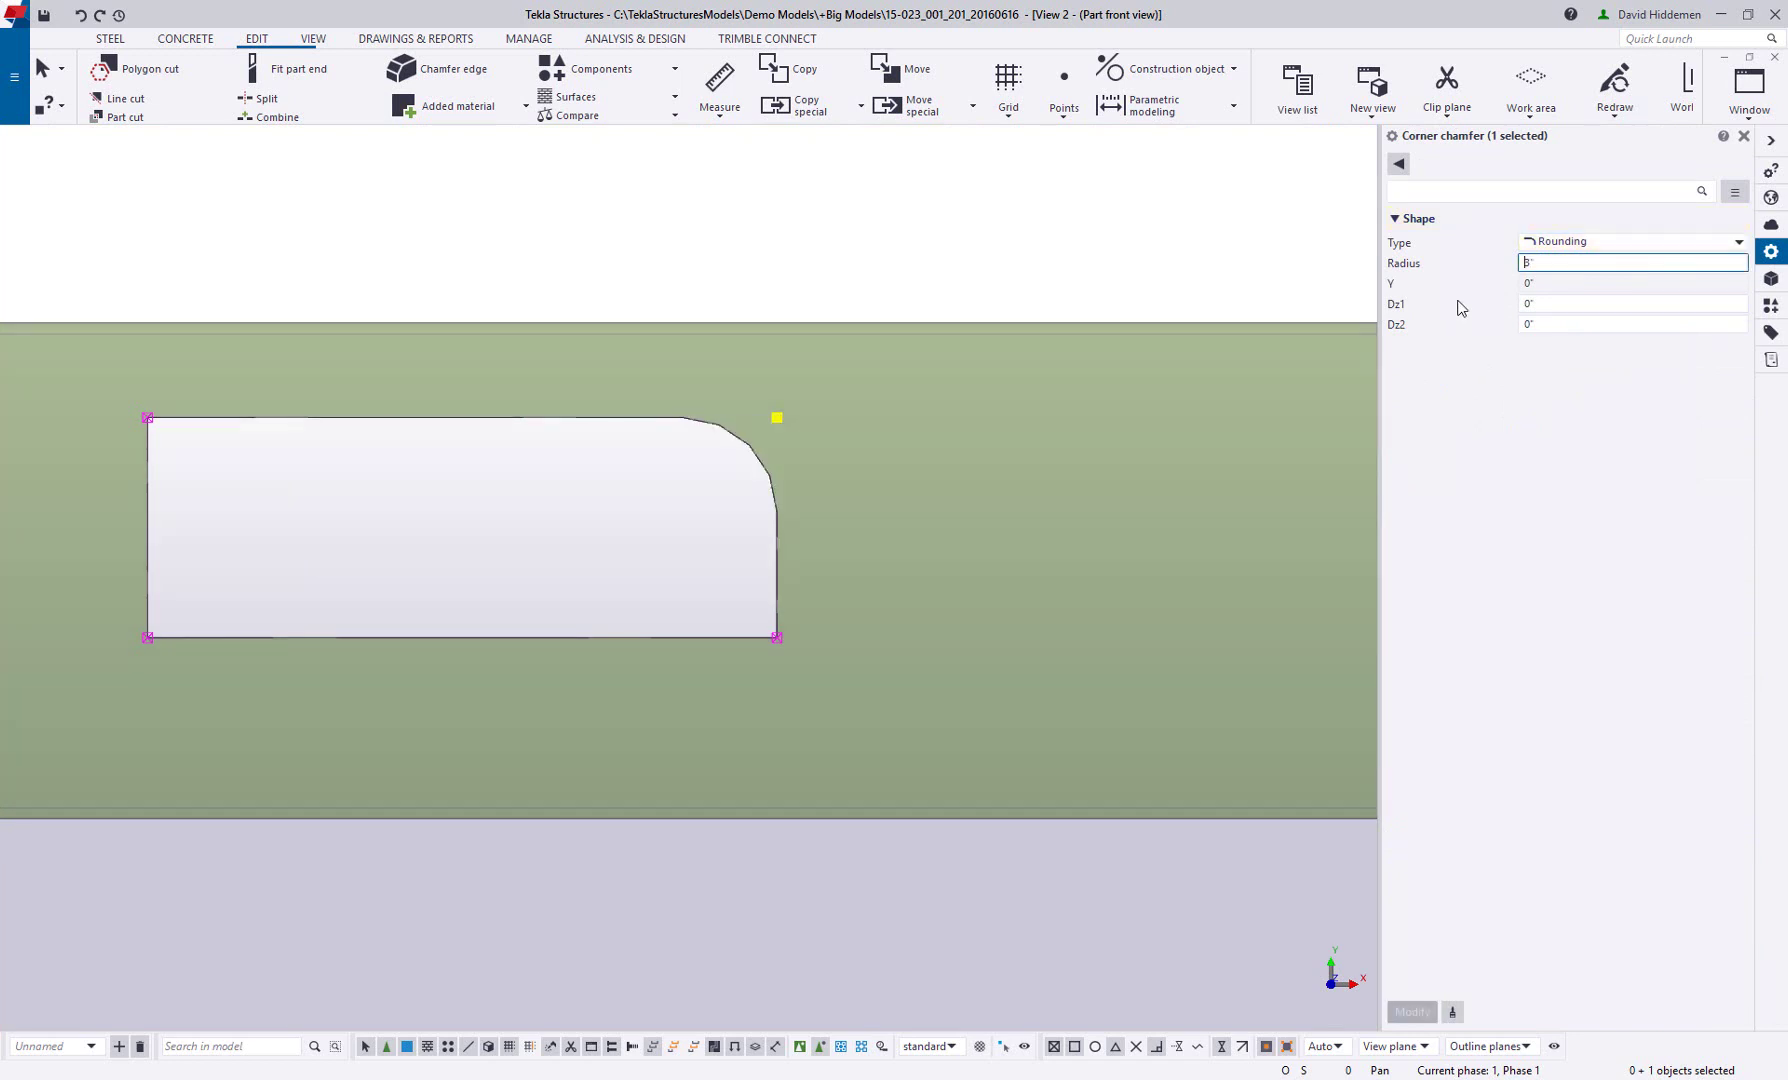
Apply the same 3" rounding to the opening's bottom-right corner
{"action": "left_click", "coordinate": [1453, 1013]}
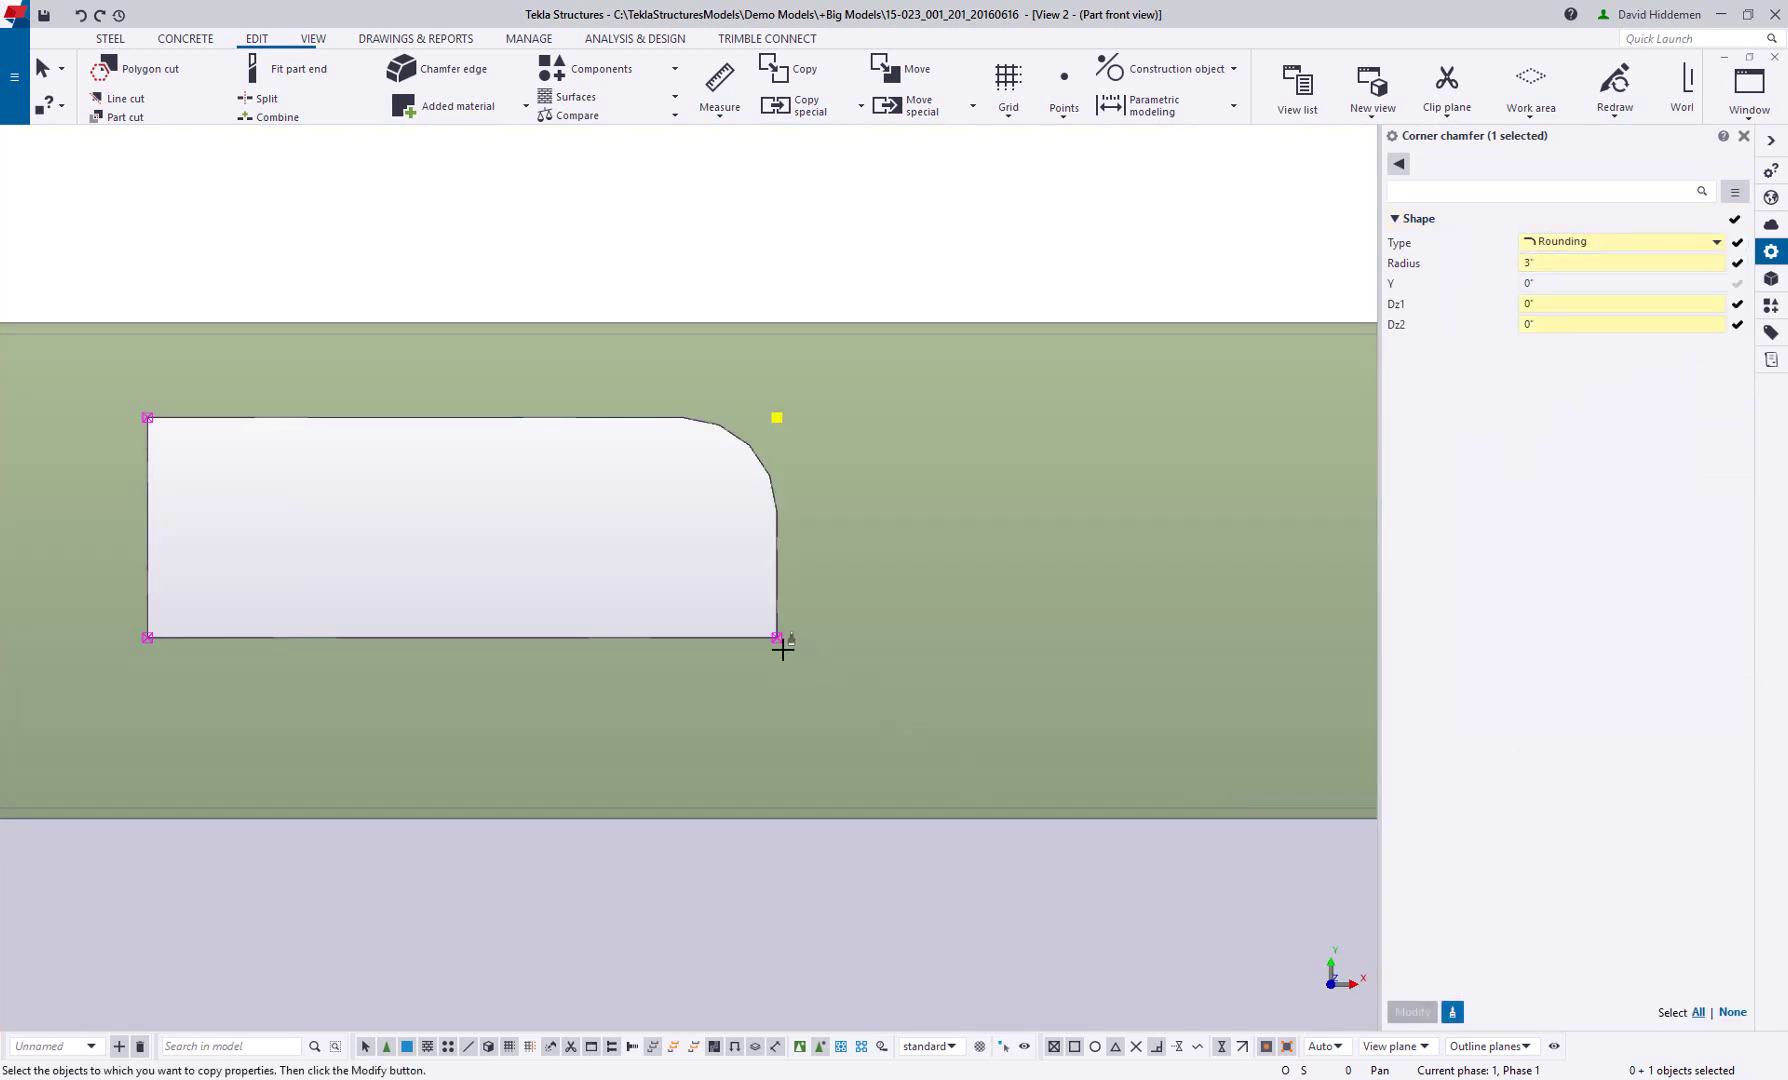
{"action": "left_click", "coordinate": [777, 637]}
{"action": "left_click", "coordinate": [1411, 1013]}
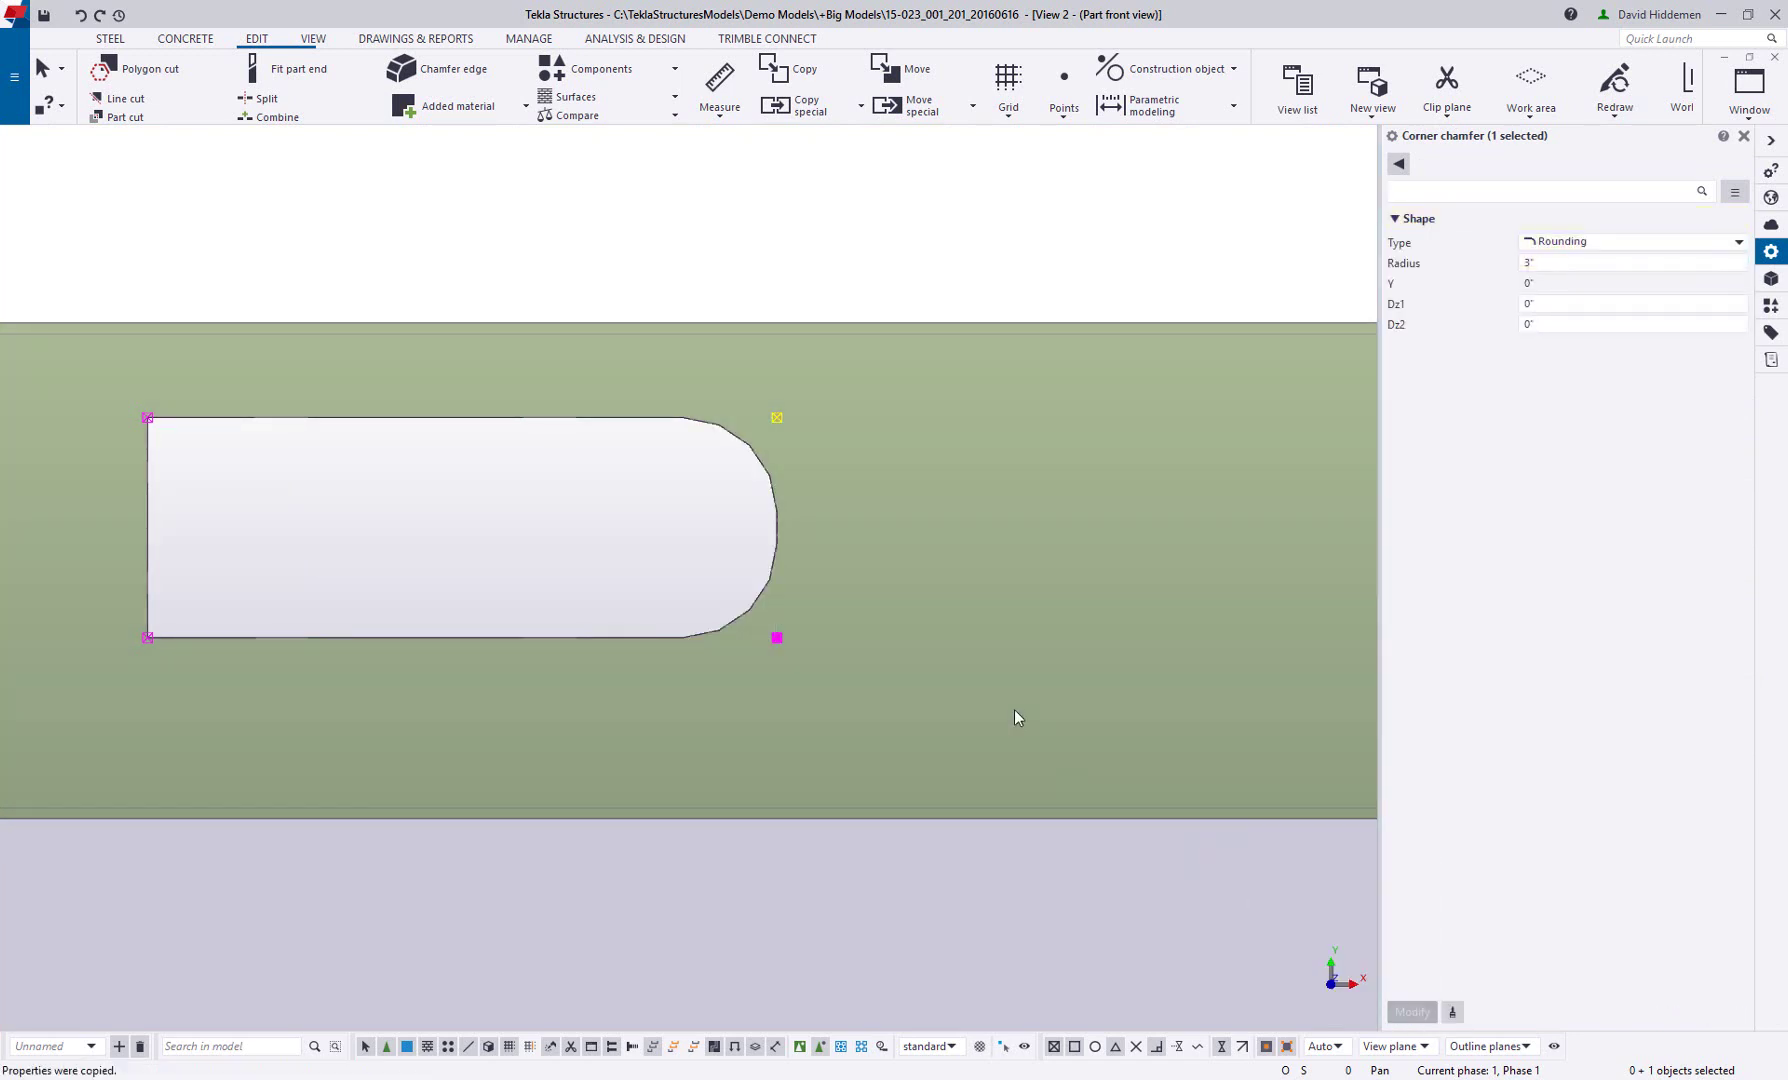
{"action": "left_click", "coordinate": [1749, 88]}
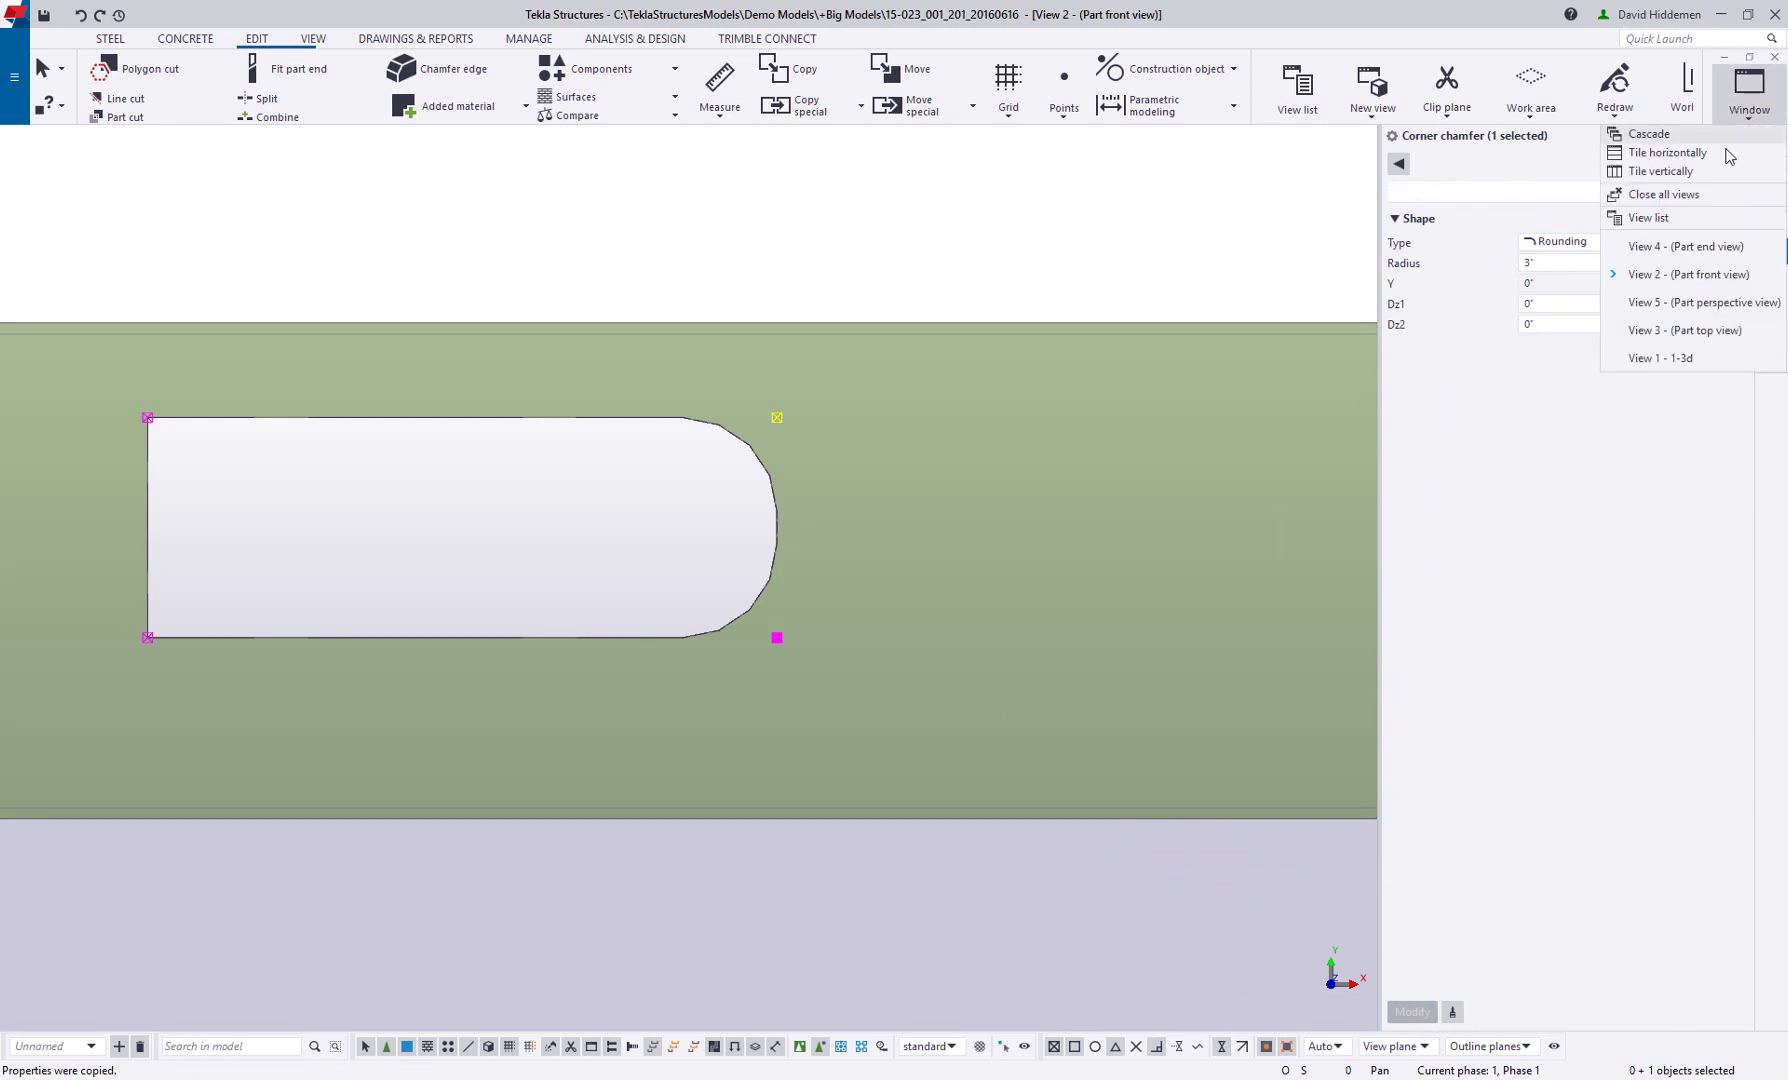
In the part perspective view, draw an L6X4X3/8 angle between two points on the top flange
{"action": "left_click", "coordinate": [1706, 303]}
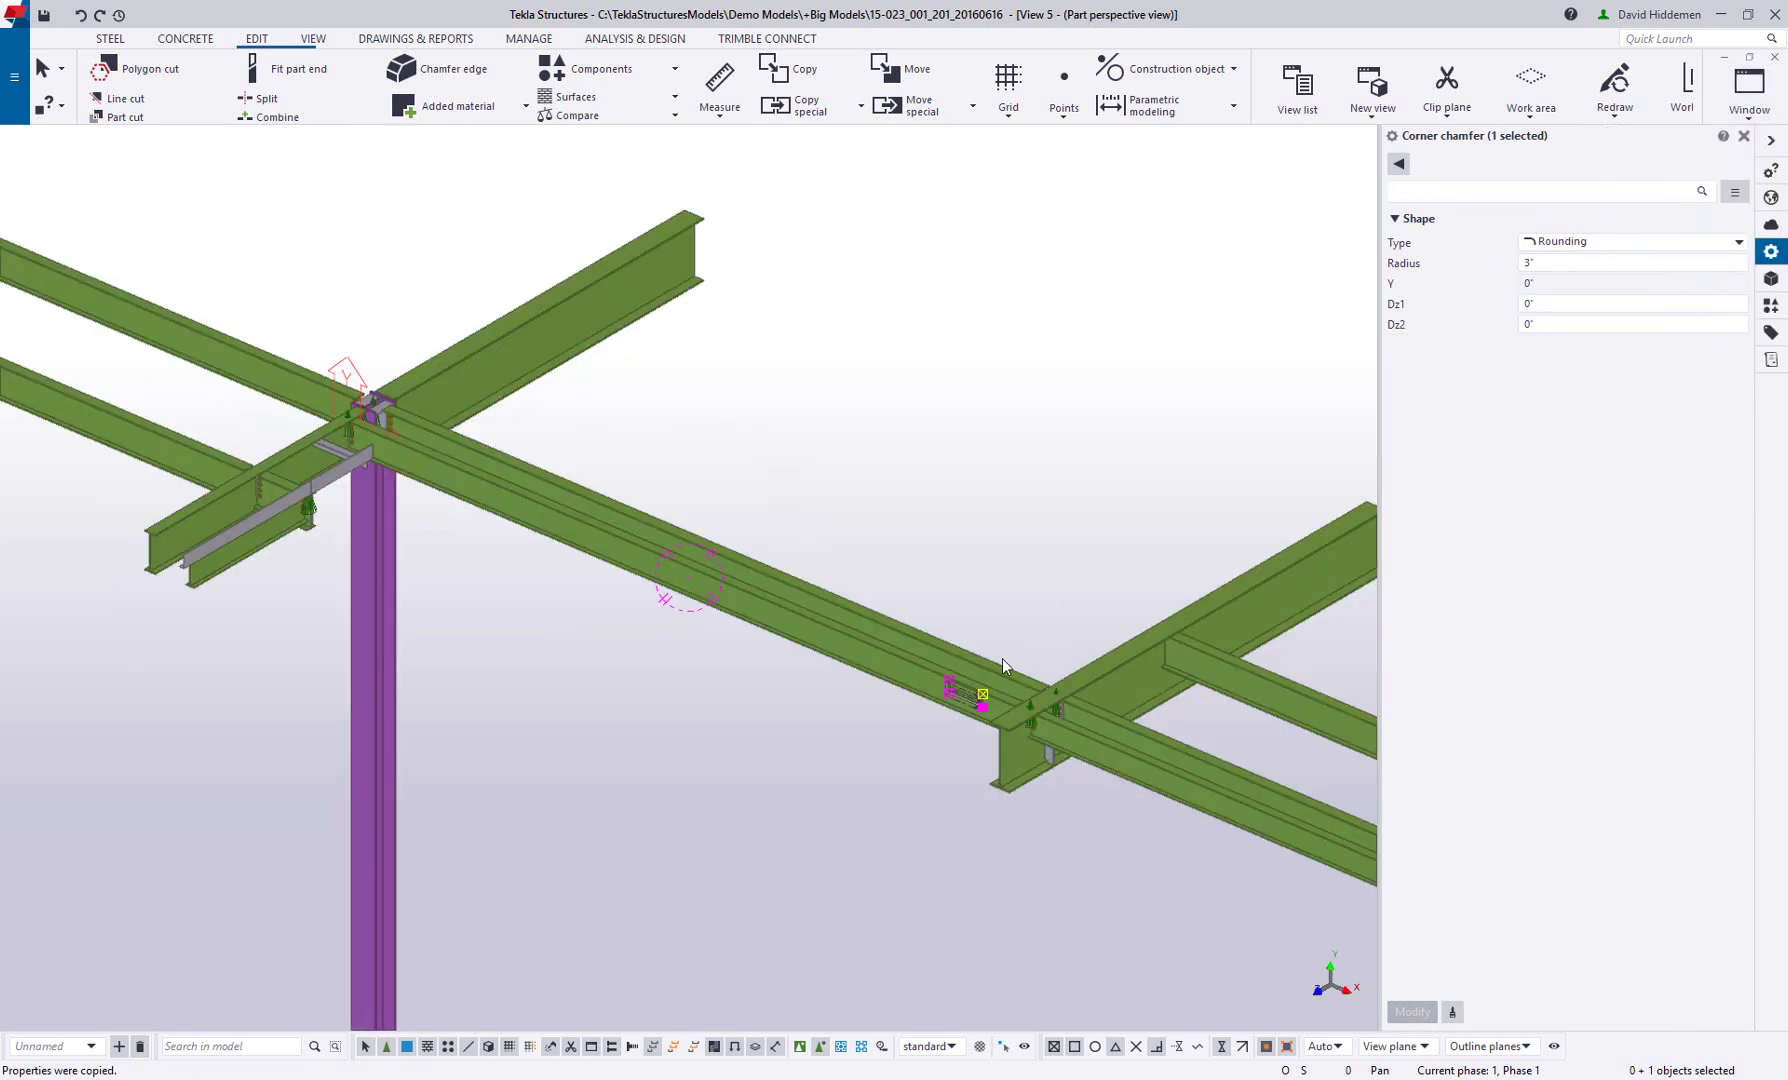
{"action": "scroll", "coordinate": [1002, 658], "scroll_direction": "up", "scroll_amount": 6}
{"action": "scroll", "coordinate": [1116, 728], "scroll_direction": "down", "scroll_amount": 2}
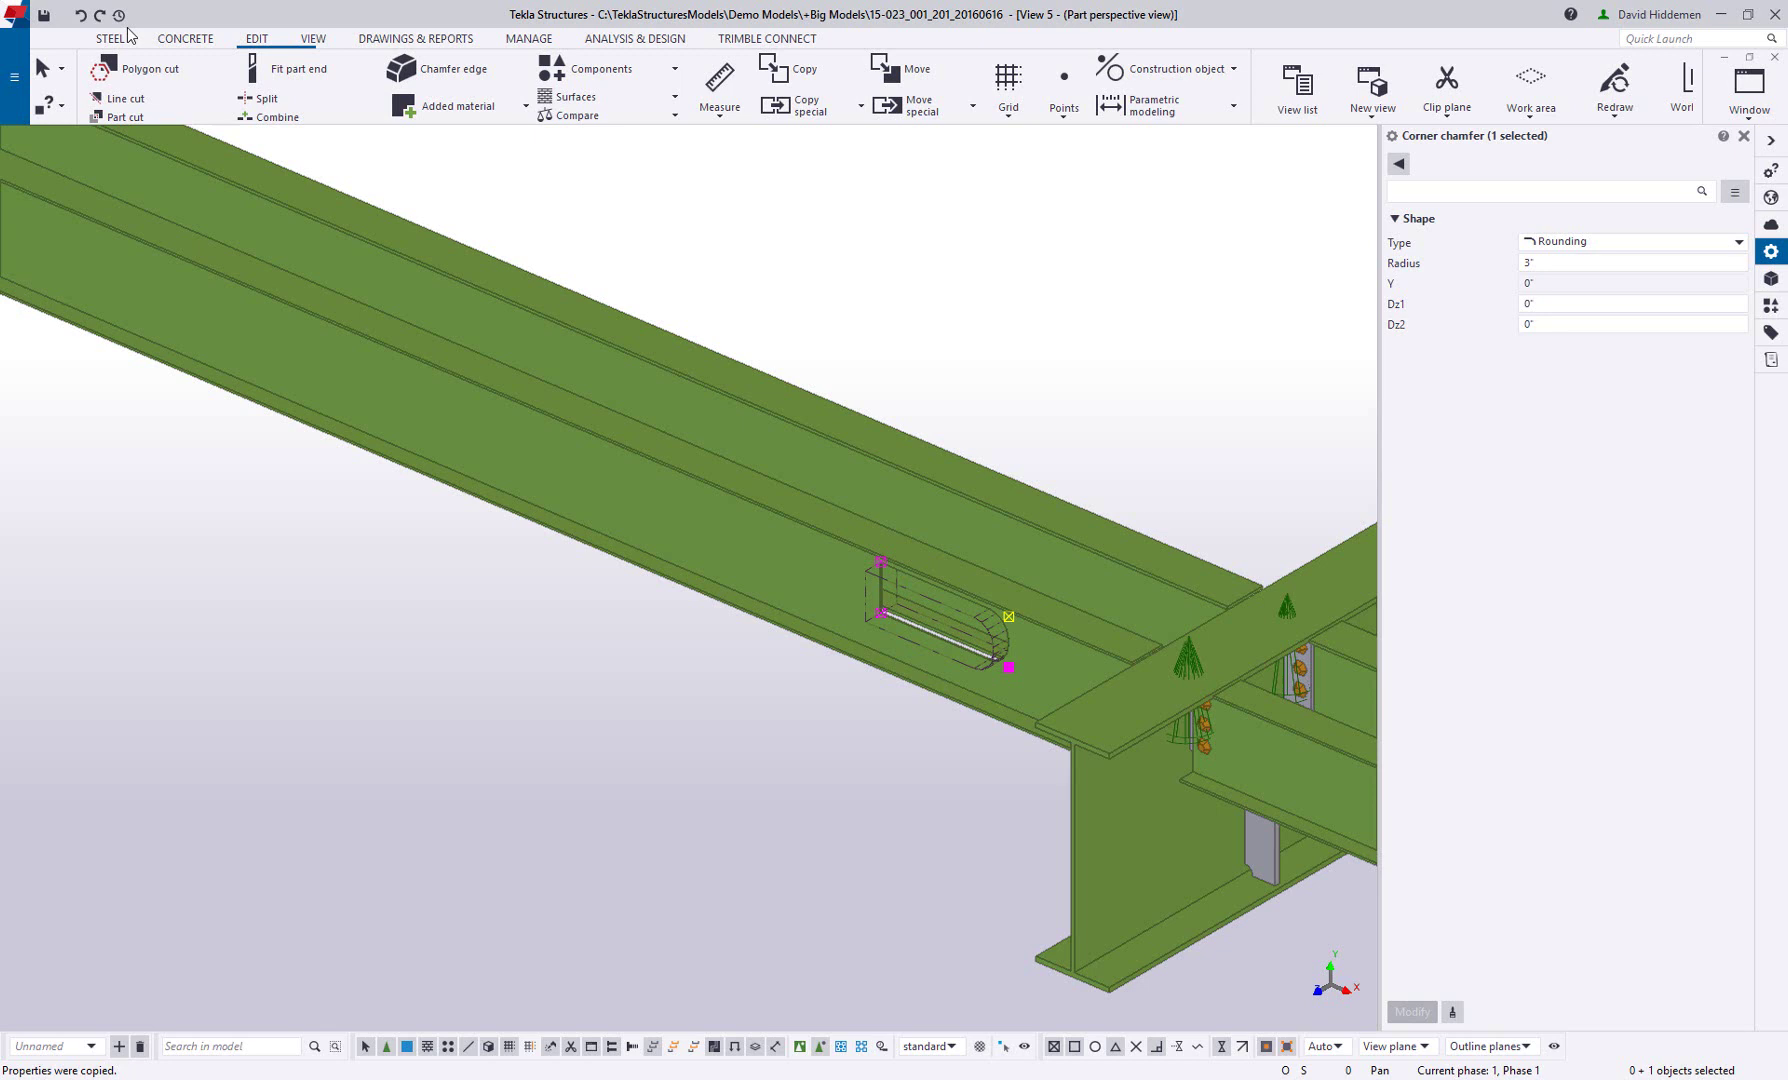
{"action": "left_click", "coordinate": [110, 40]}
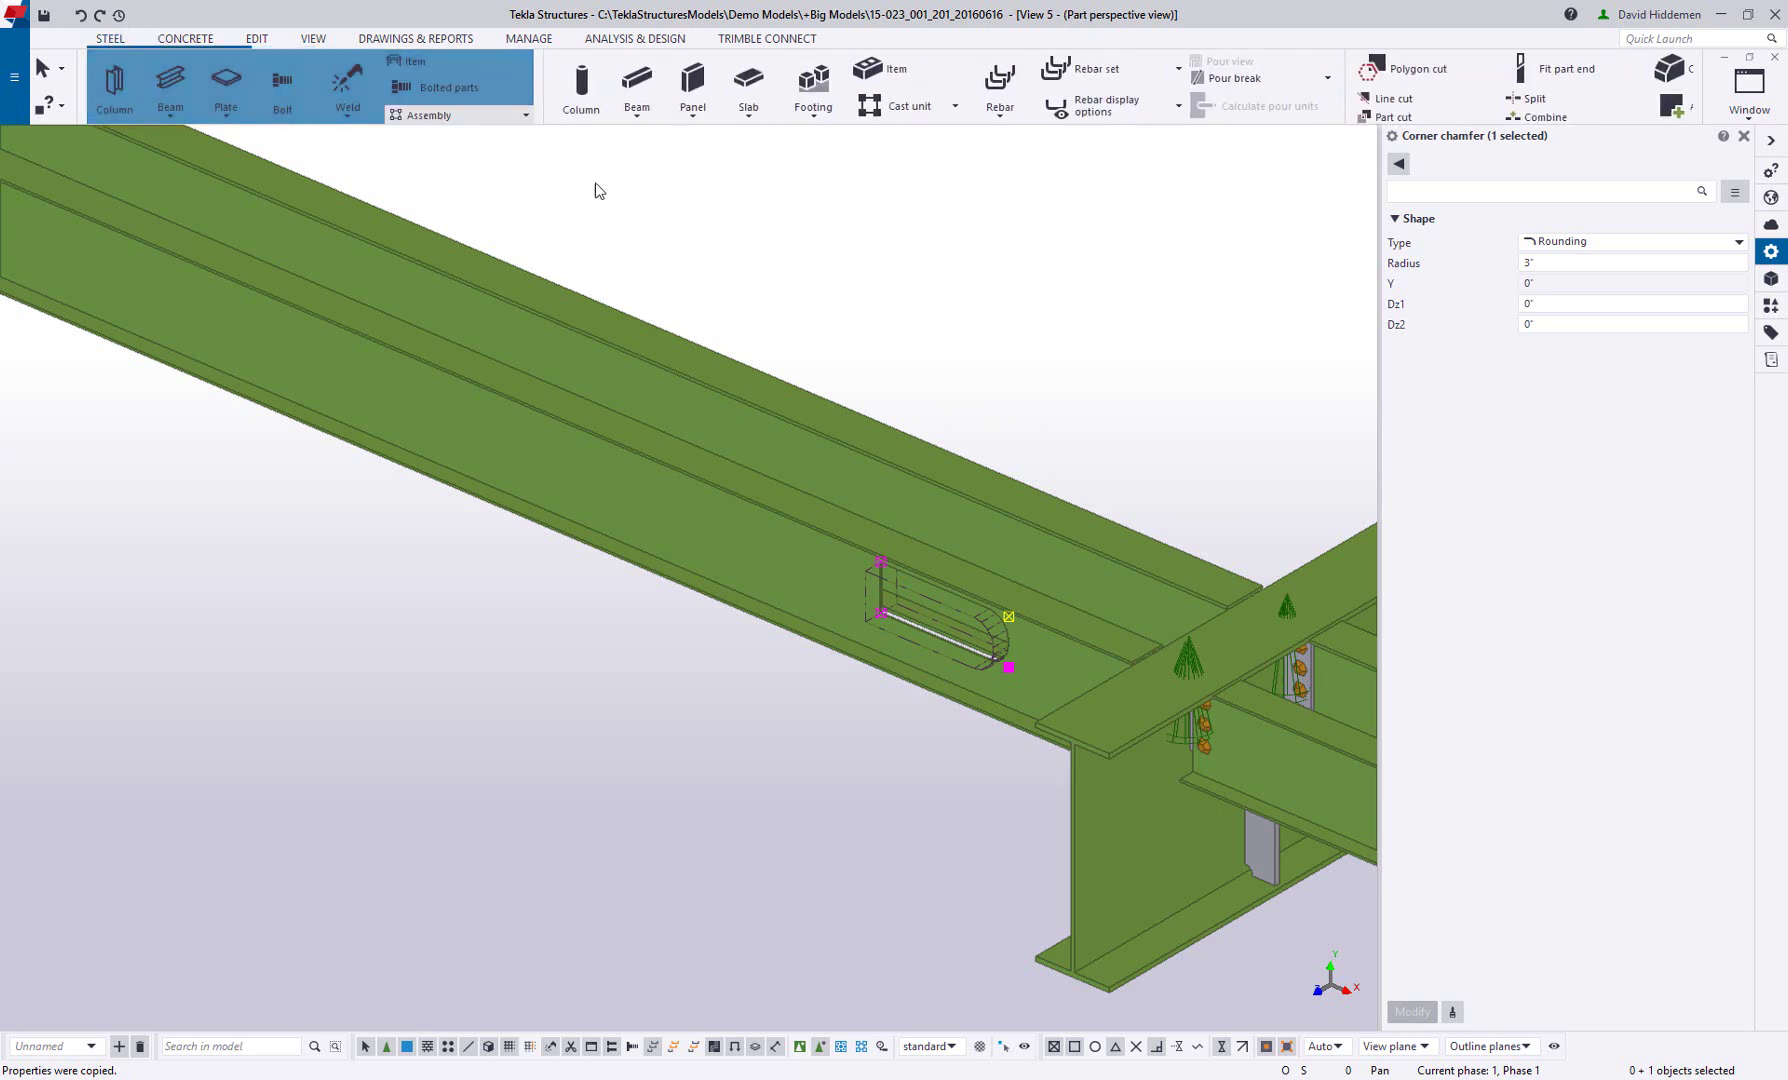
{"action": "left_click", "coordinate": [160, 74]}
{"action": "scroll", "coordinate": [902, 460], "scroll_direction": "up", "scroll_amount": 1}
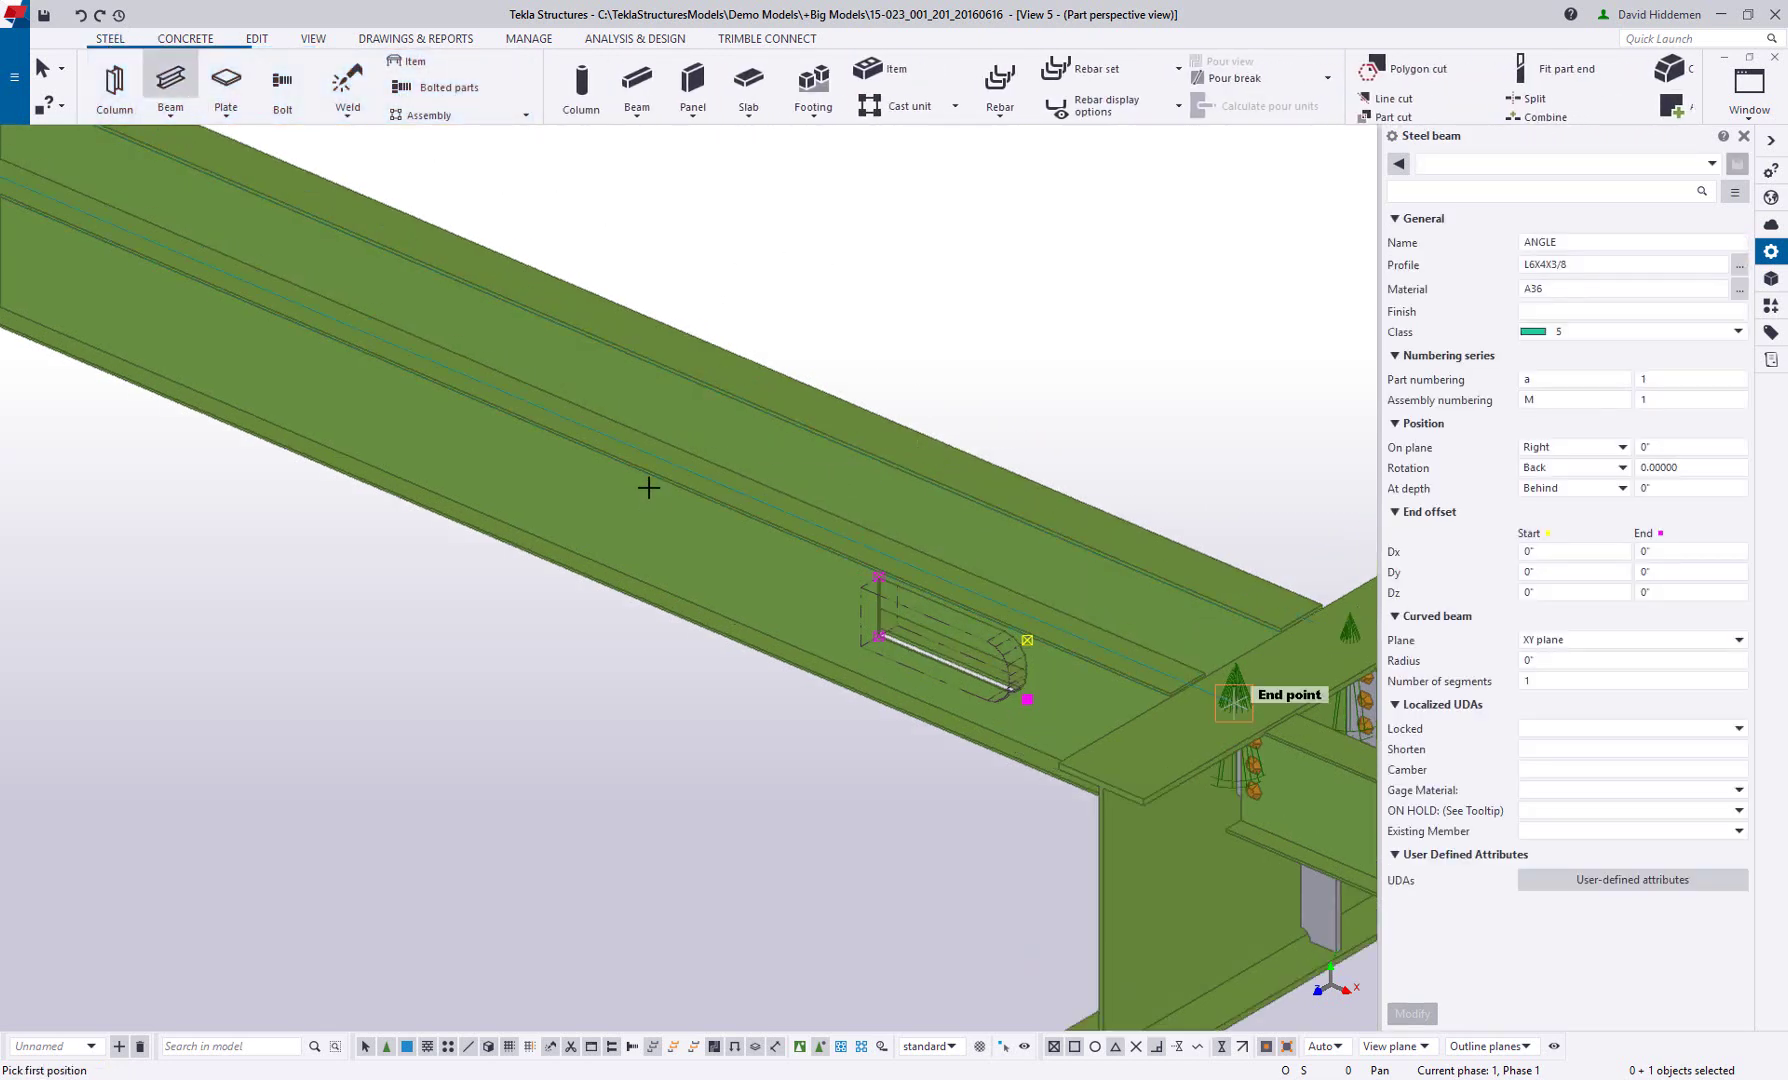
{"action": "left_click", "coordinate": [645, 450]}
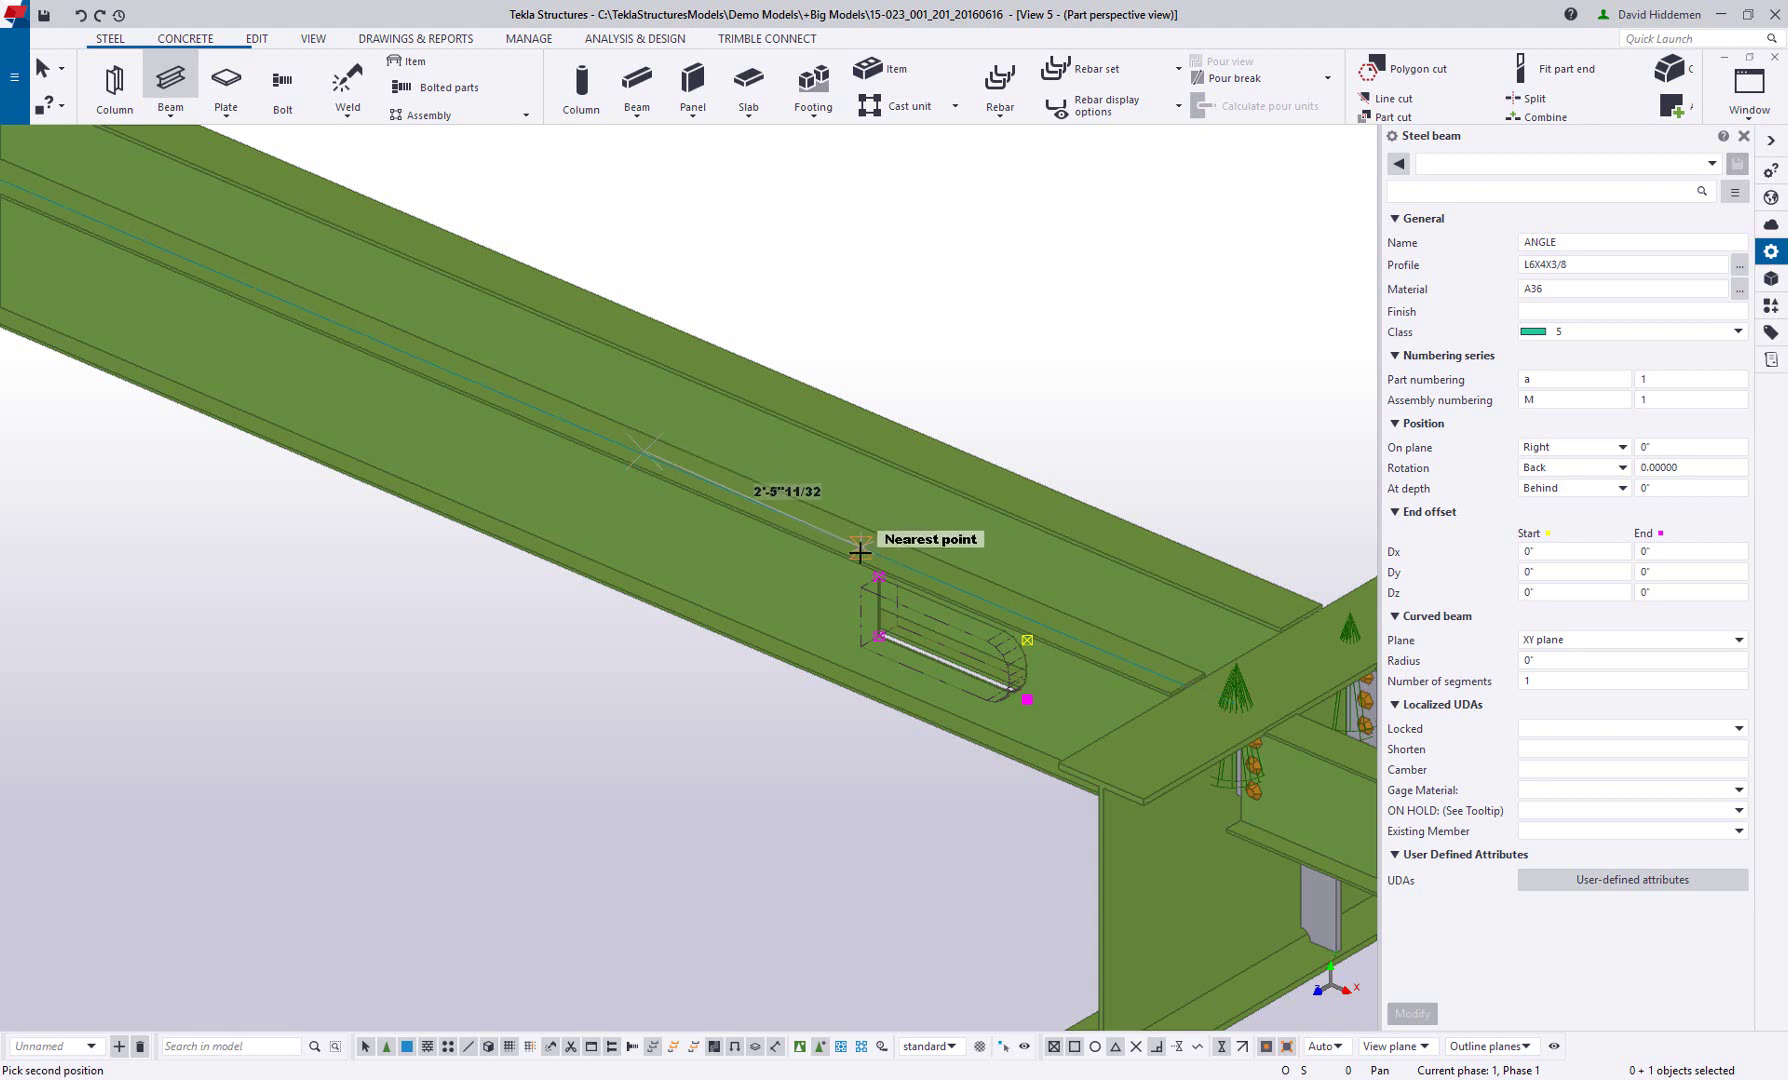
{"action": "scroll", "coordinate": [860, 560], "scroll_direction": "up", "scroll_amount": 2}
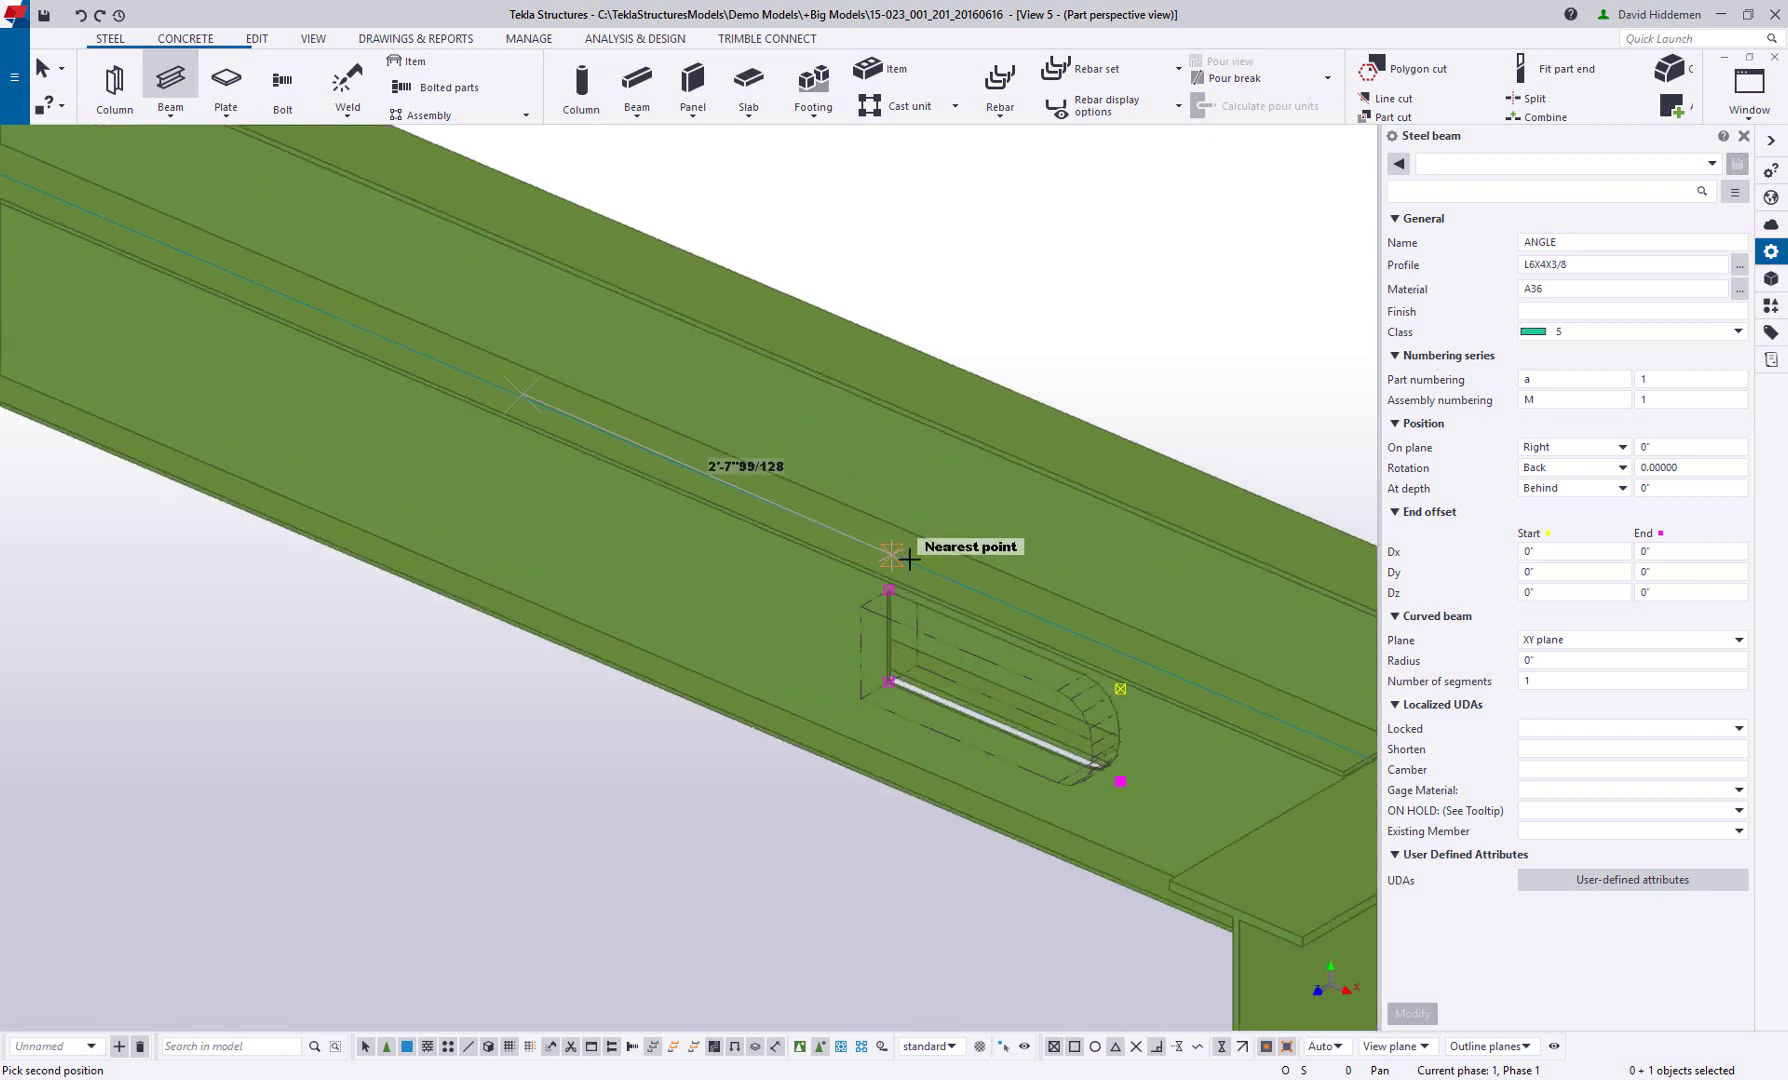
{"action": "left_click", "coordinate": [987, 591]}
{"action": "right_click", "coordinate": [1022, 244]}
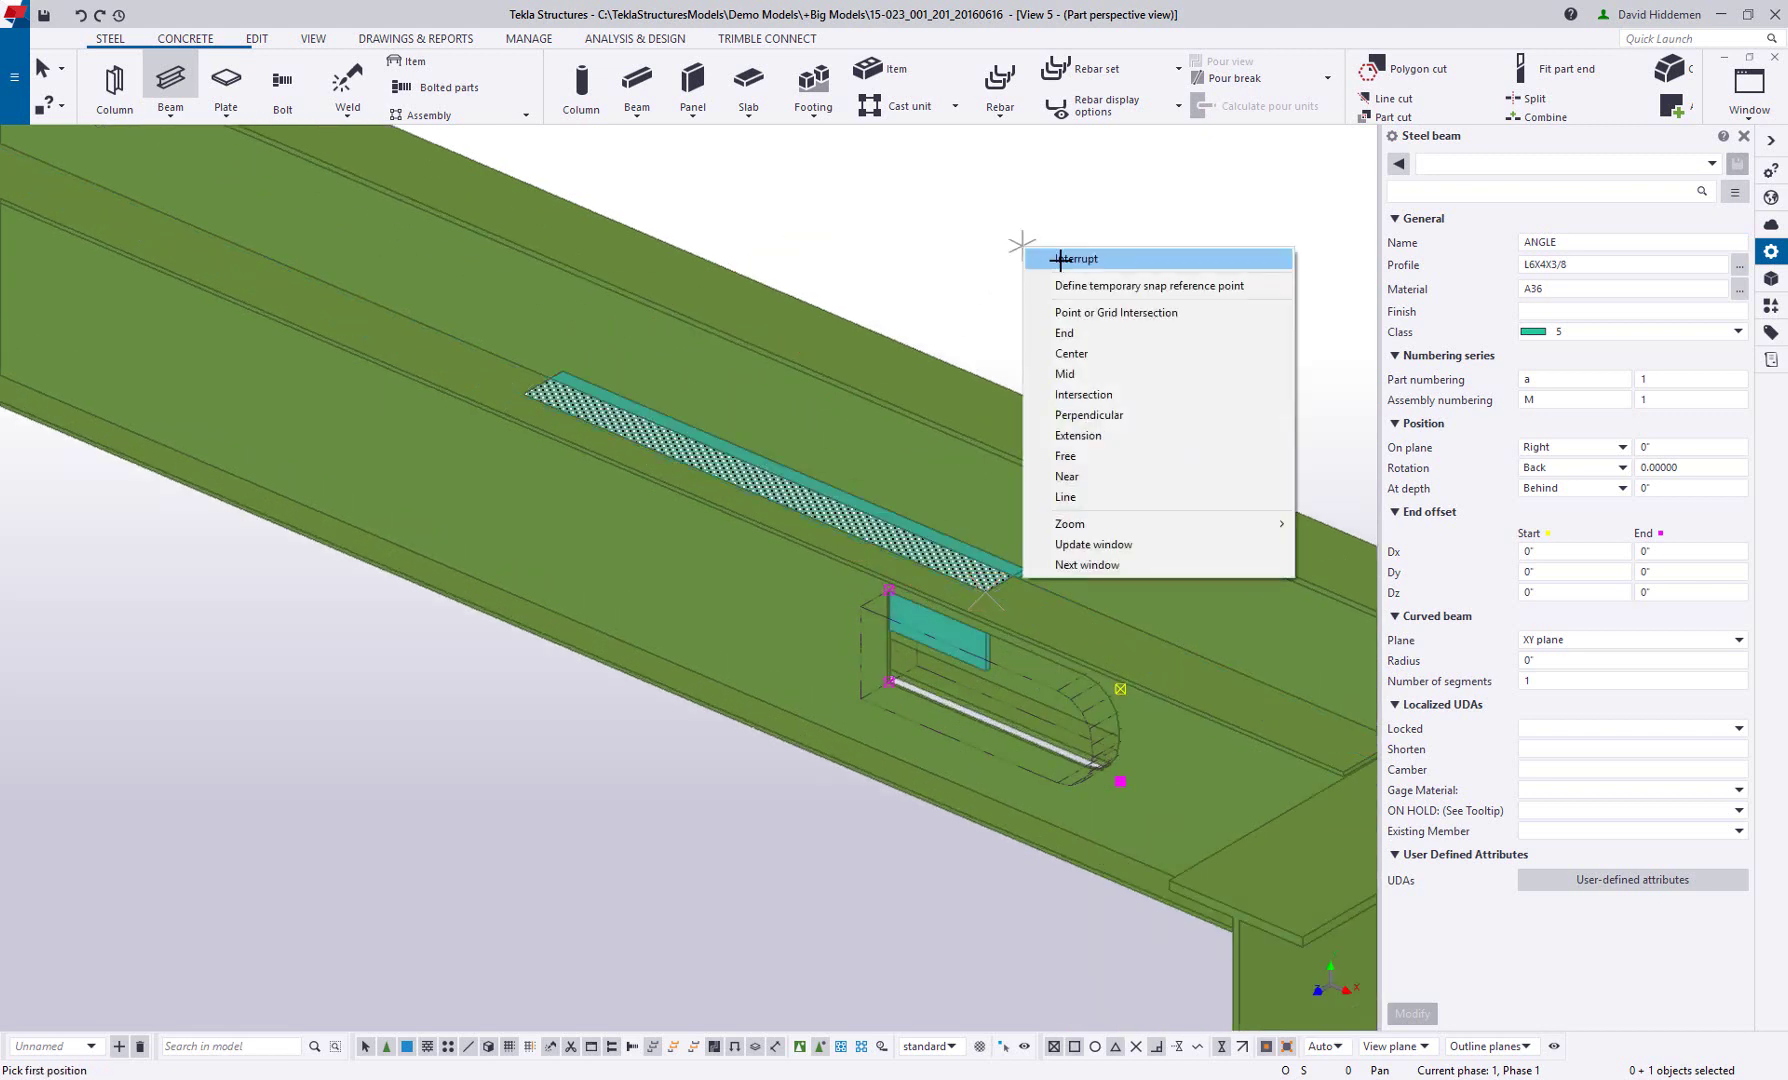
{"action": "left_click", "coordinate": [1060, 259]}
Rotate the new angle to 270 degrees so it stands upright
{"action": "left_click", "coordinate": [888, 508]}
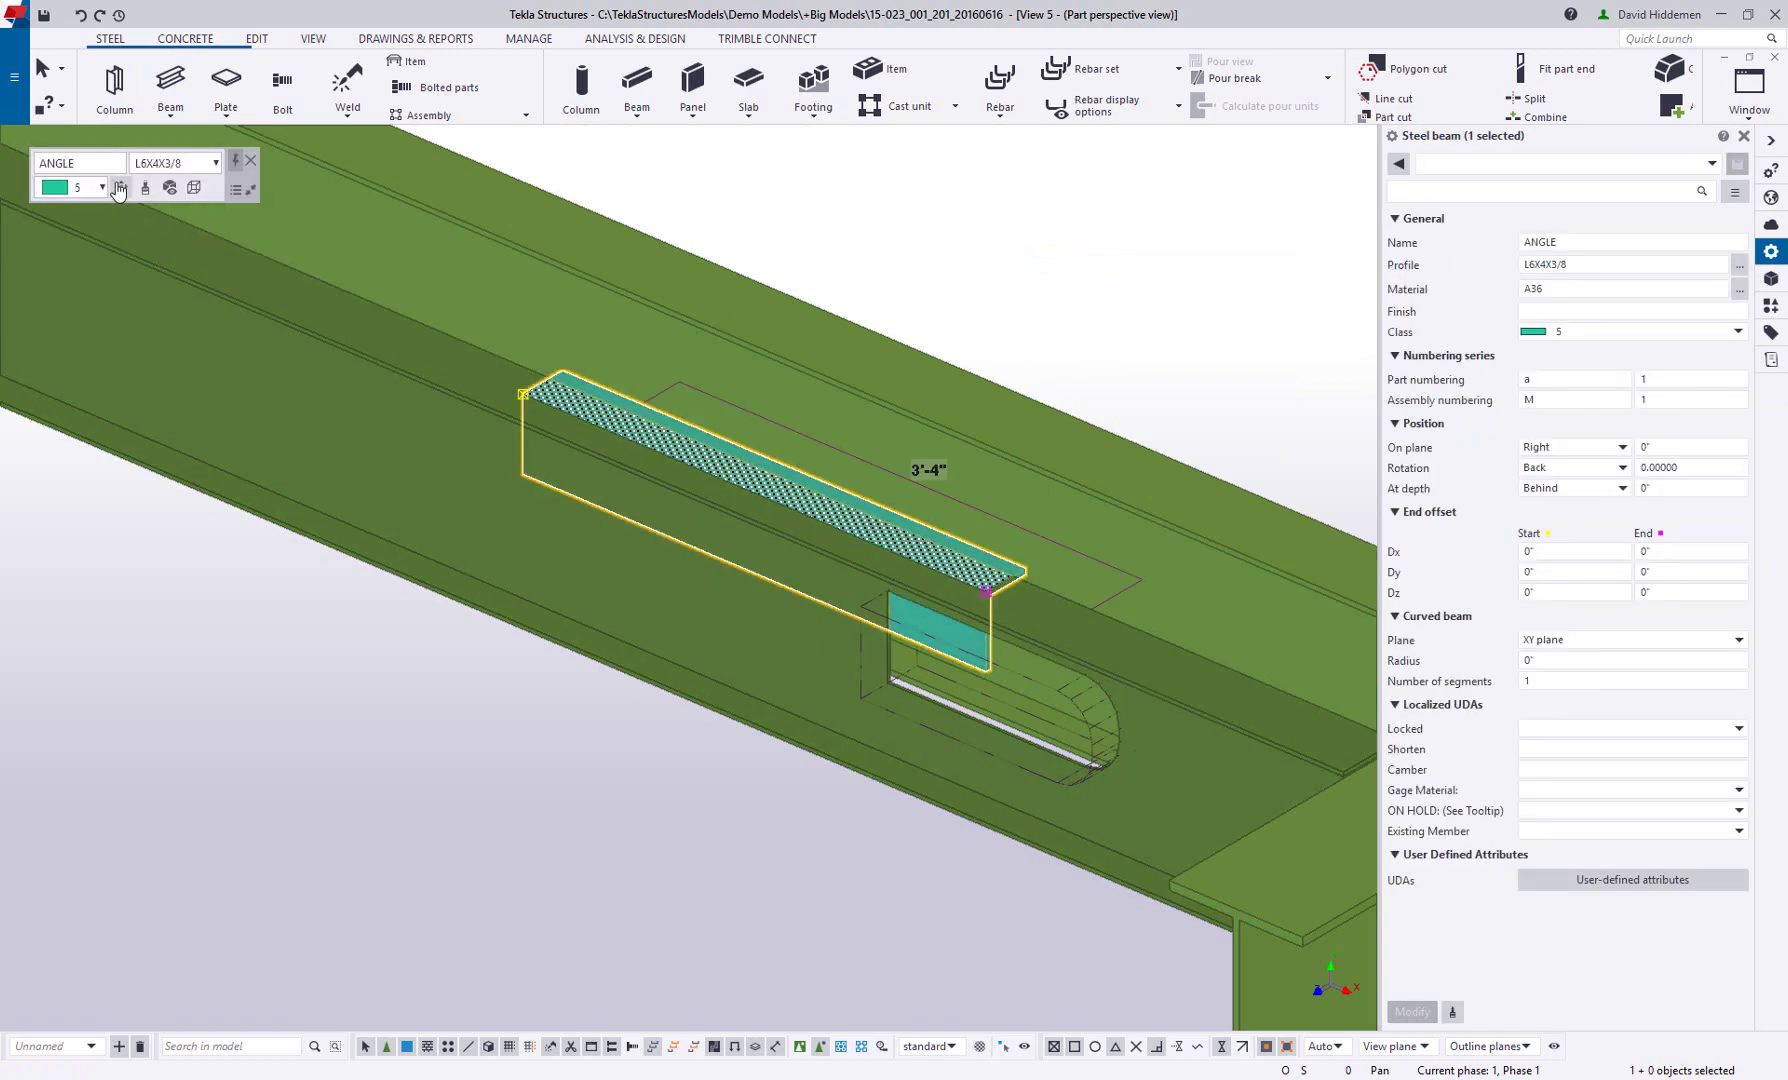
{"action": "mouse_move", "coordinate": [118, 191]}
{"action": "left_click_drag", "start_coordinate": [50, 286], "coordinate": [90, 249]}
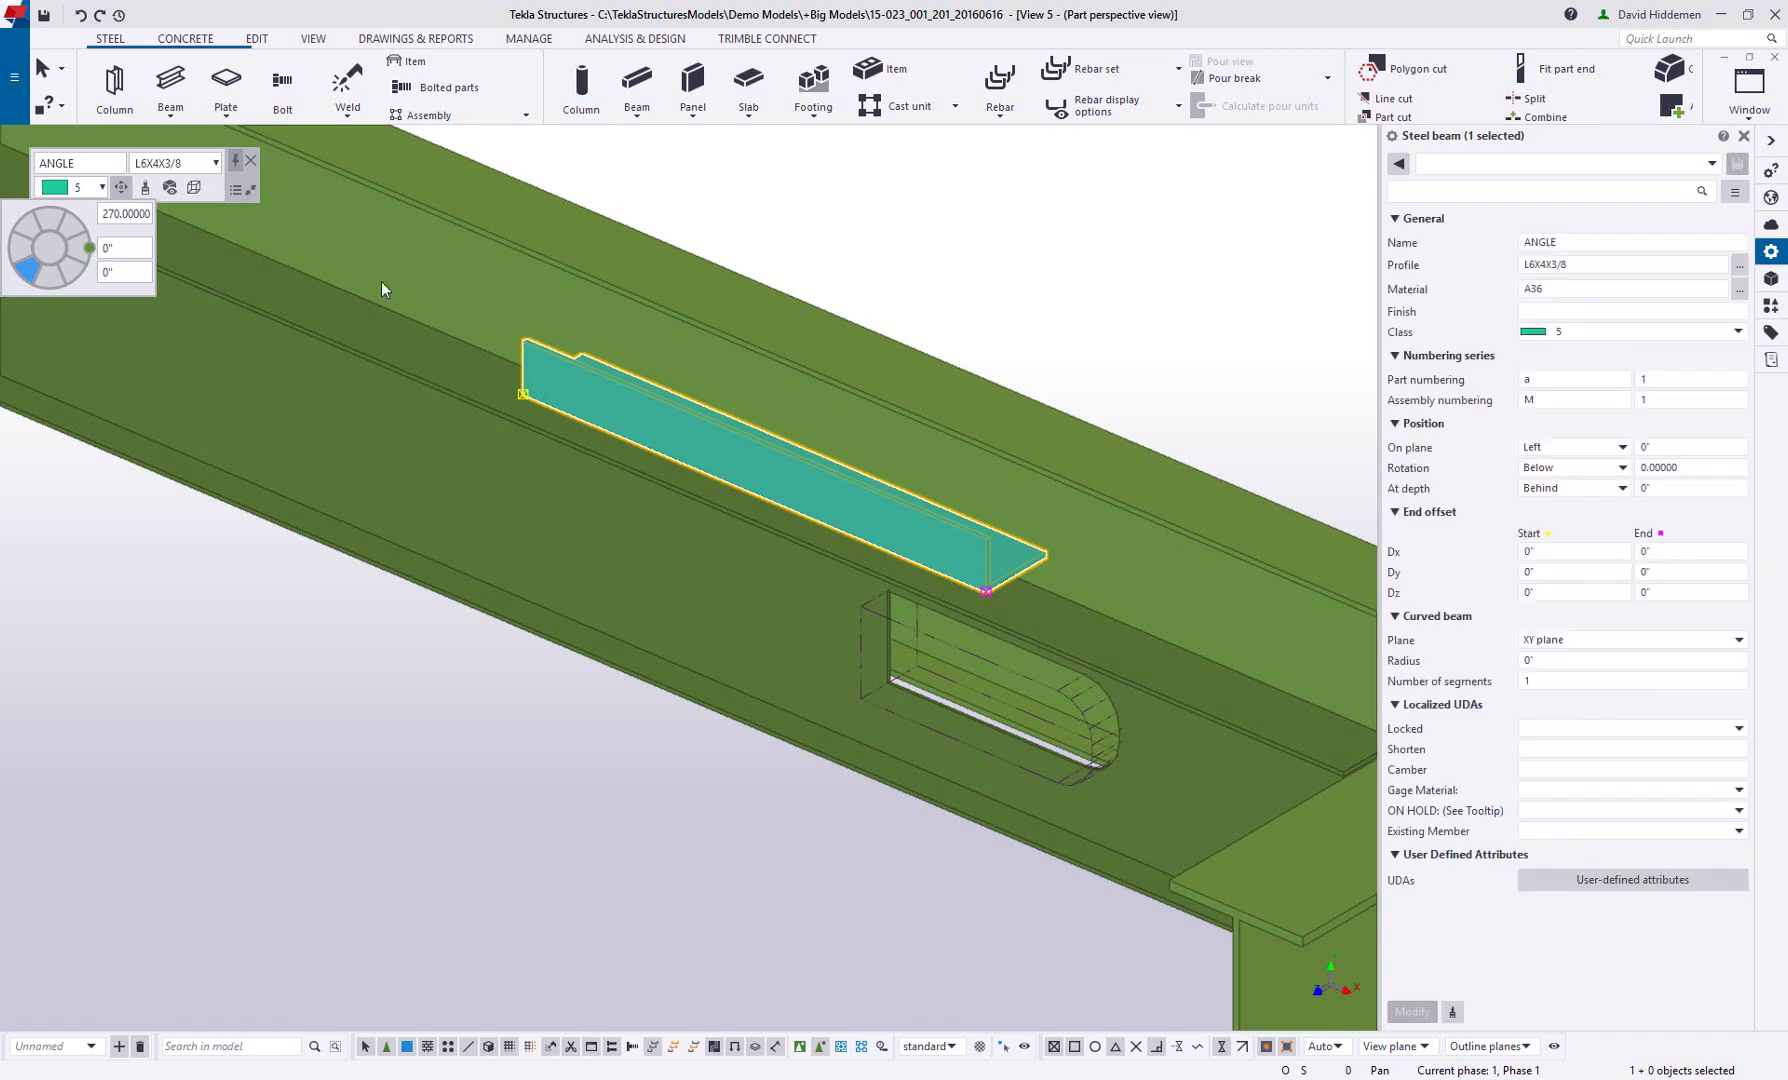
{"action": "middle_click_drag", "start_coordinate": [520, 480], "coordinate": [380, 490], "text": "ctrl"}
{"action": "scroll", "coordinate": [708, 497], "scroll_direction": "up", "scroll_amount": 4}
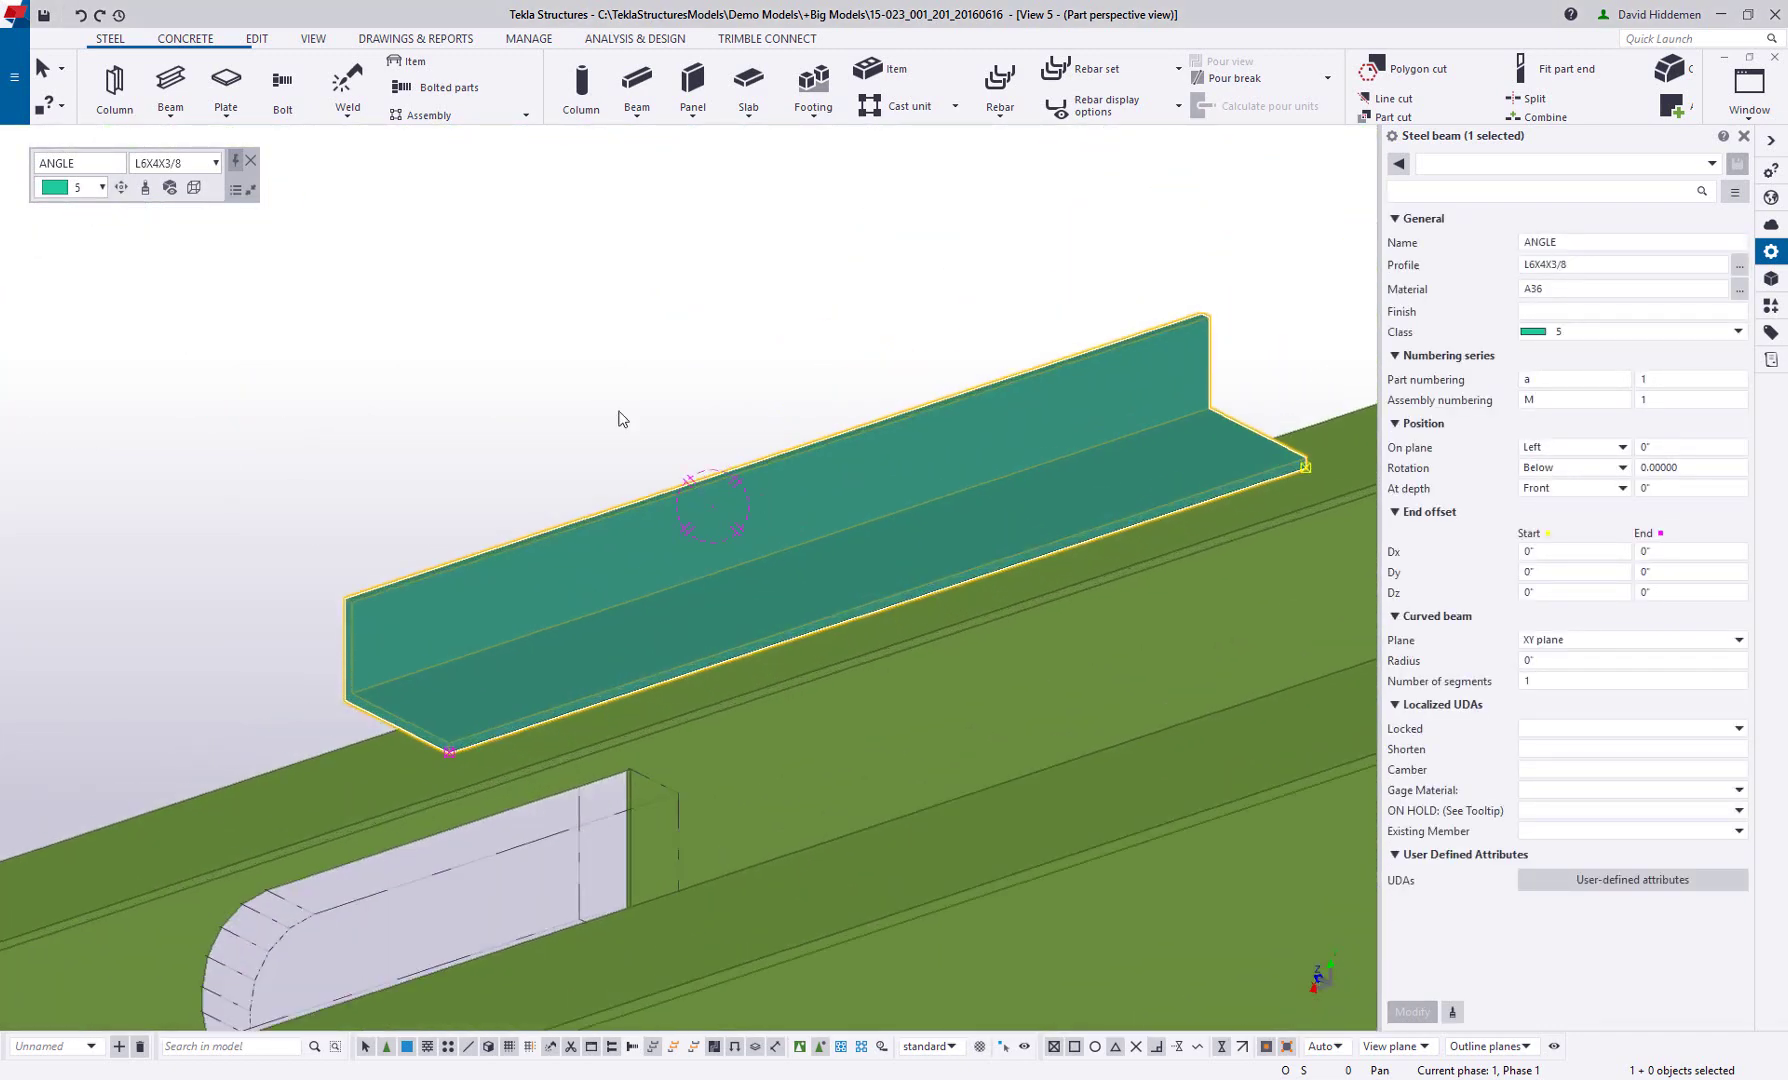
Start a polygon weld, with the angle welded to the main beam
{"action": "left_click", "coordinate": [350, 112]}
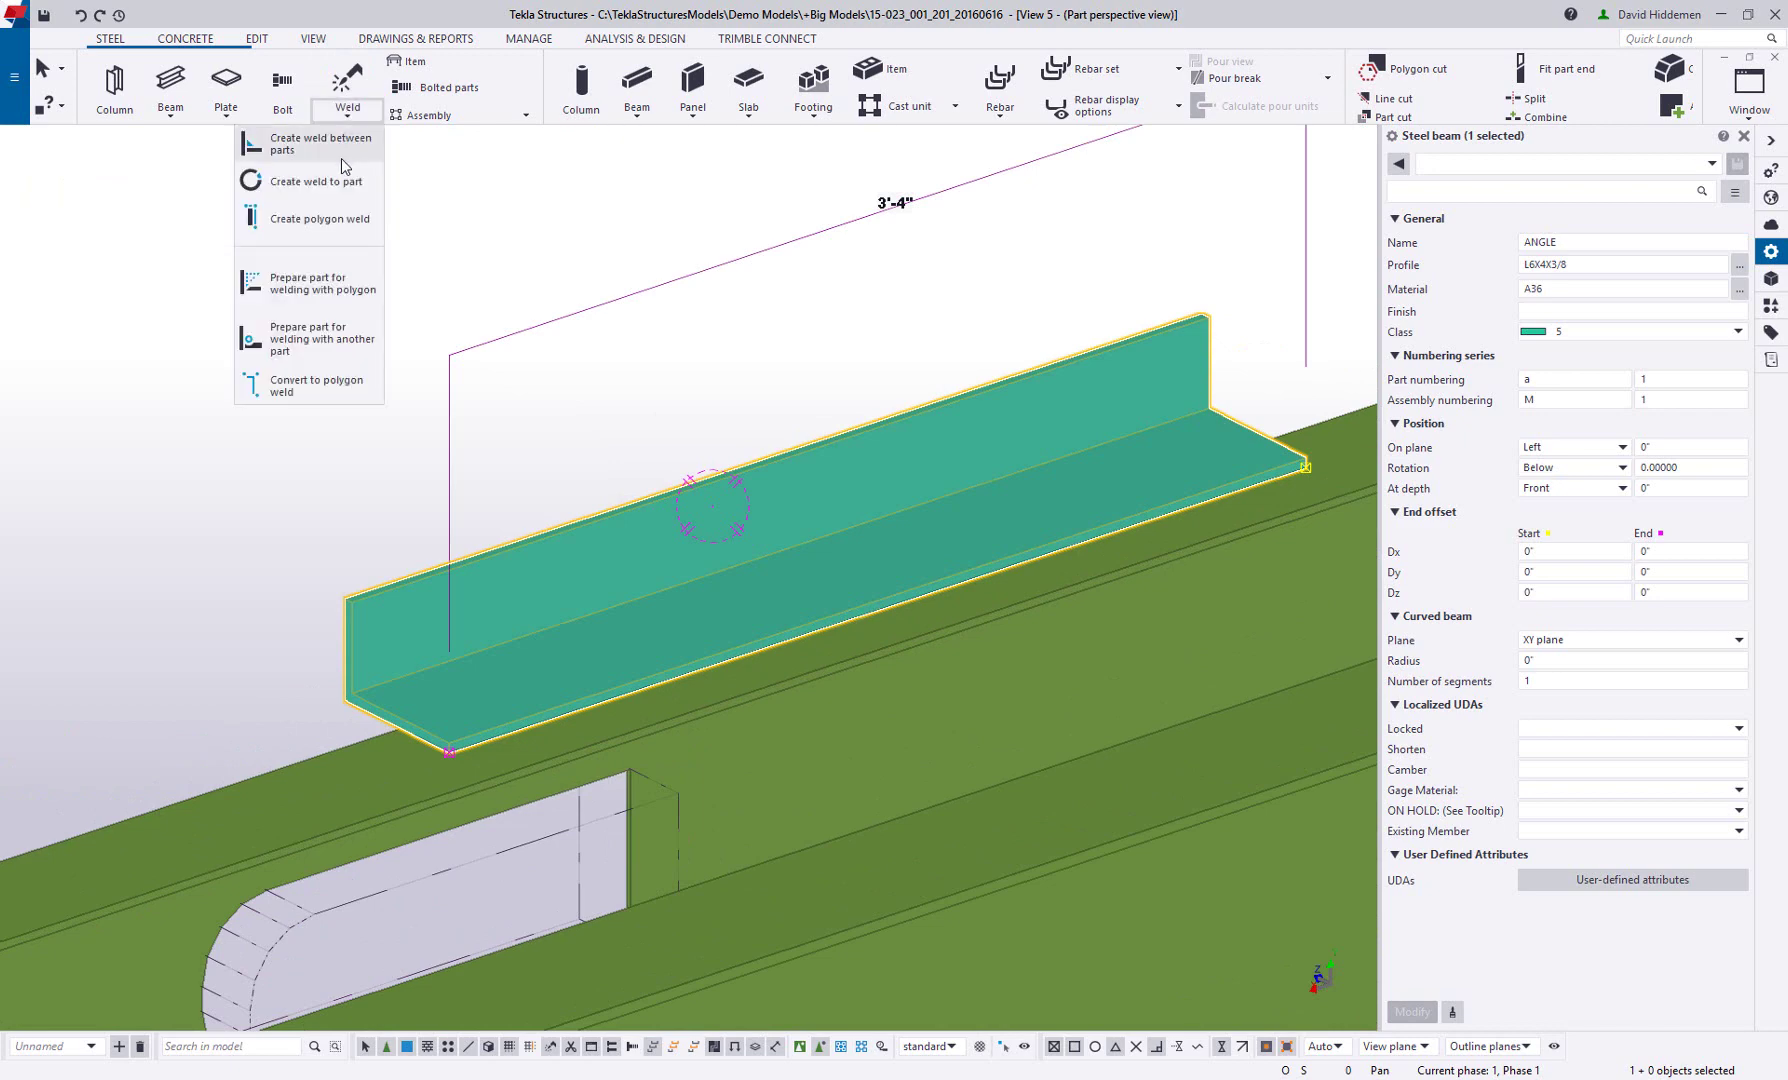
{"action": "left_click", "coordinate": [307, 224]}
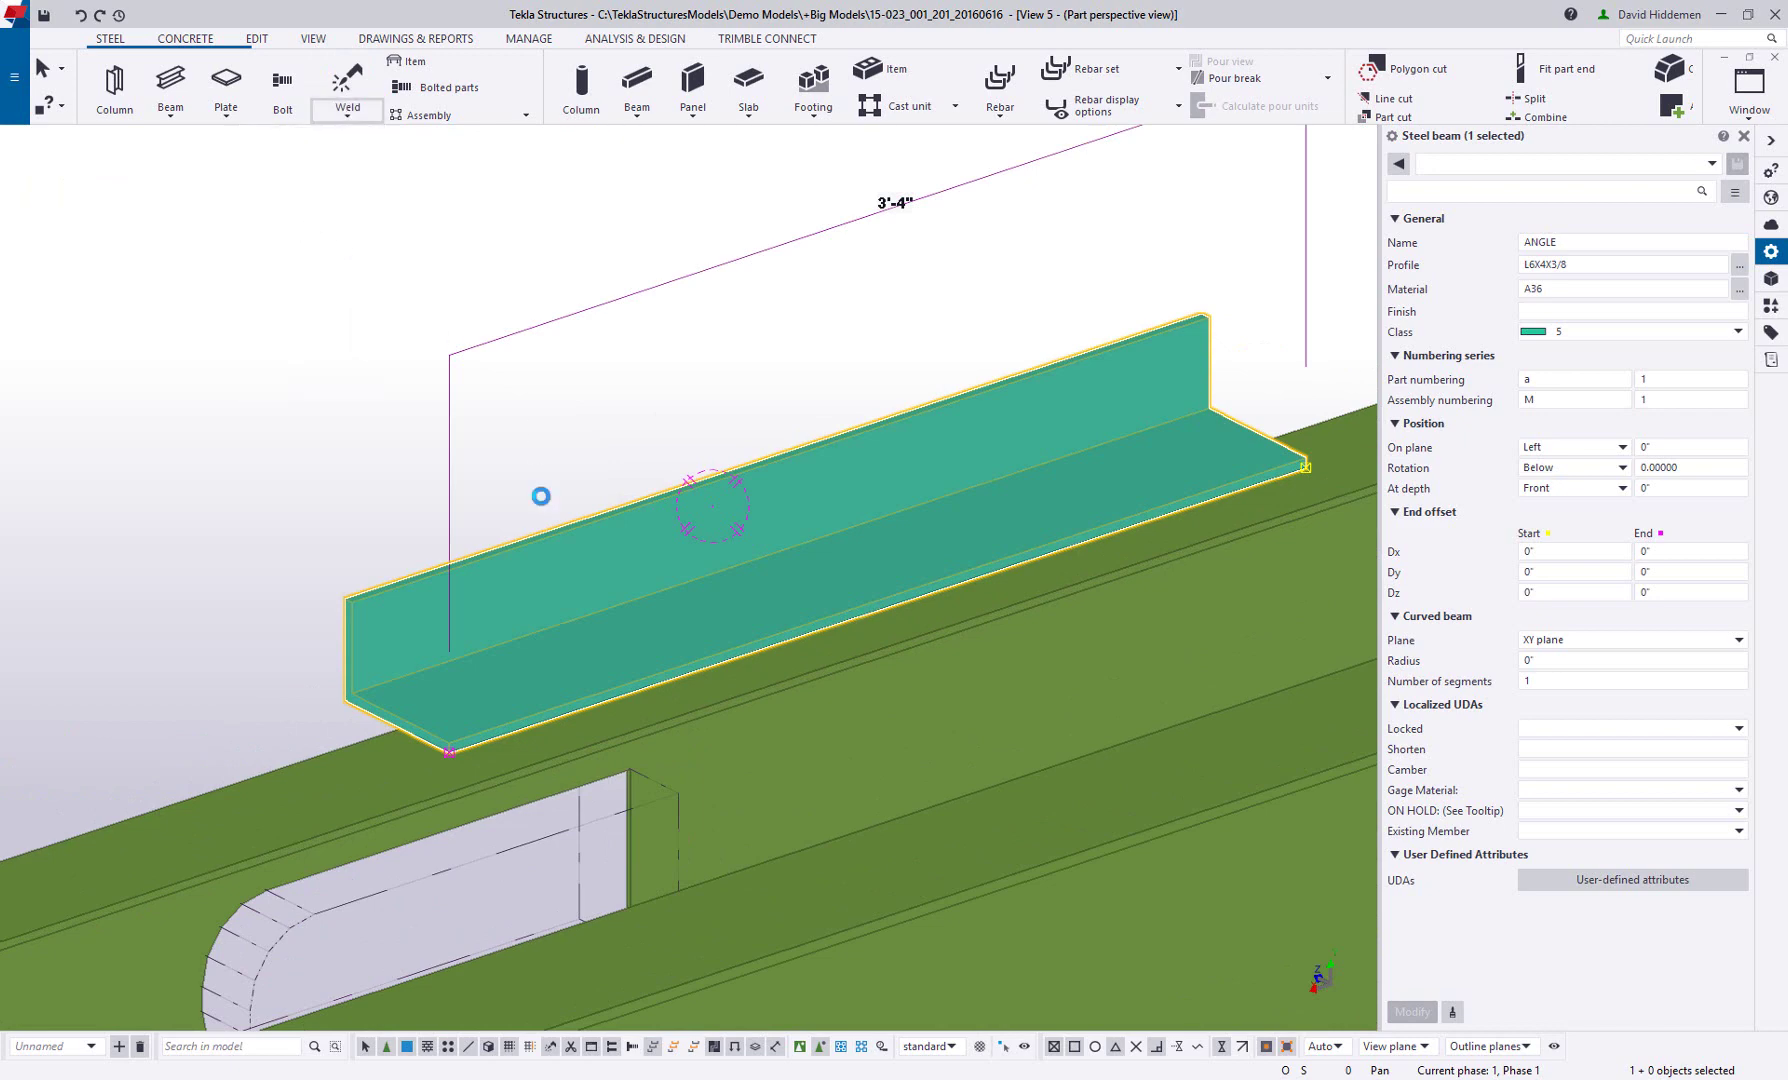
{"action": "left_click", "coordinate": [536, 765]}
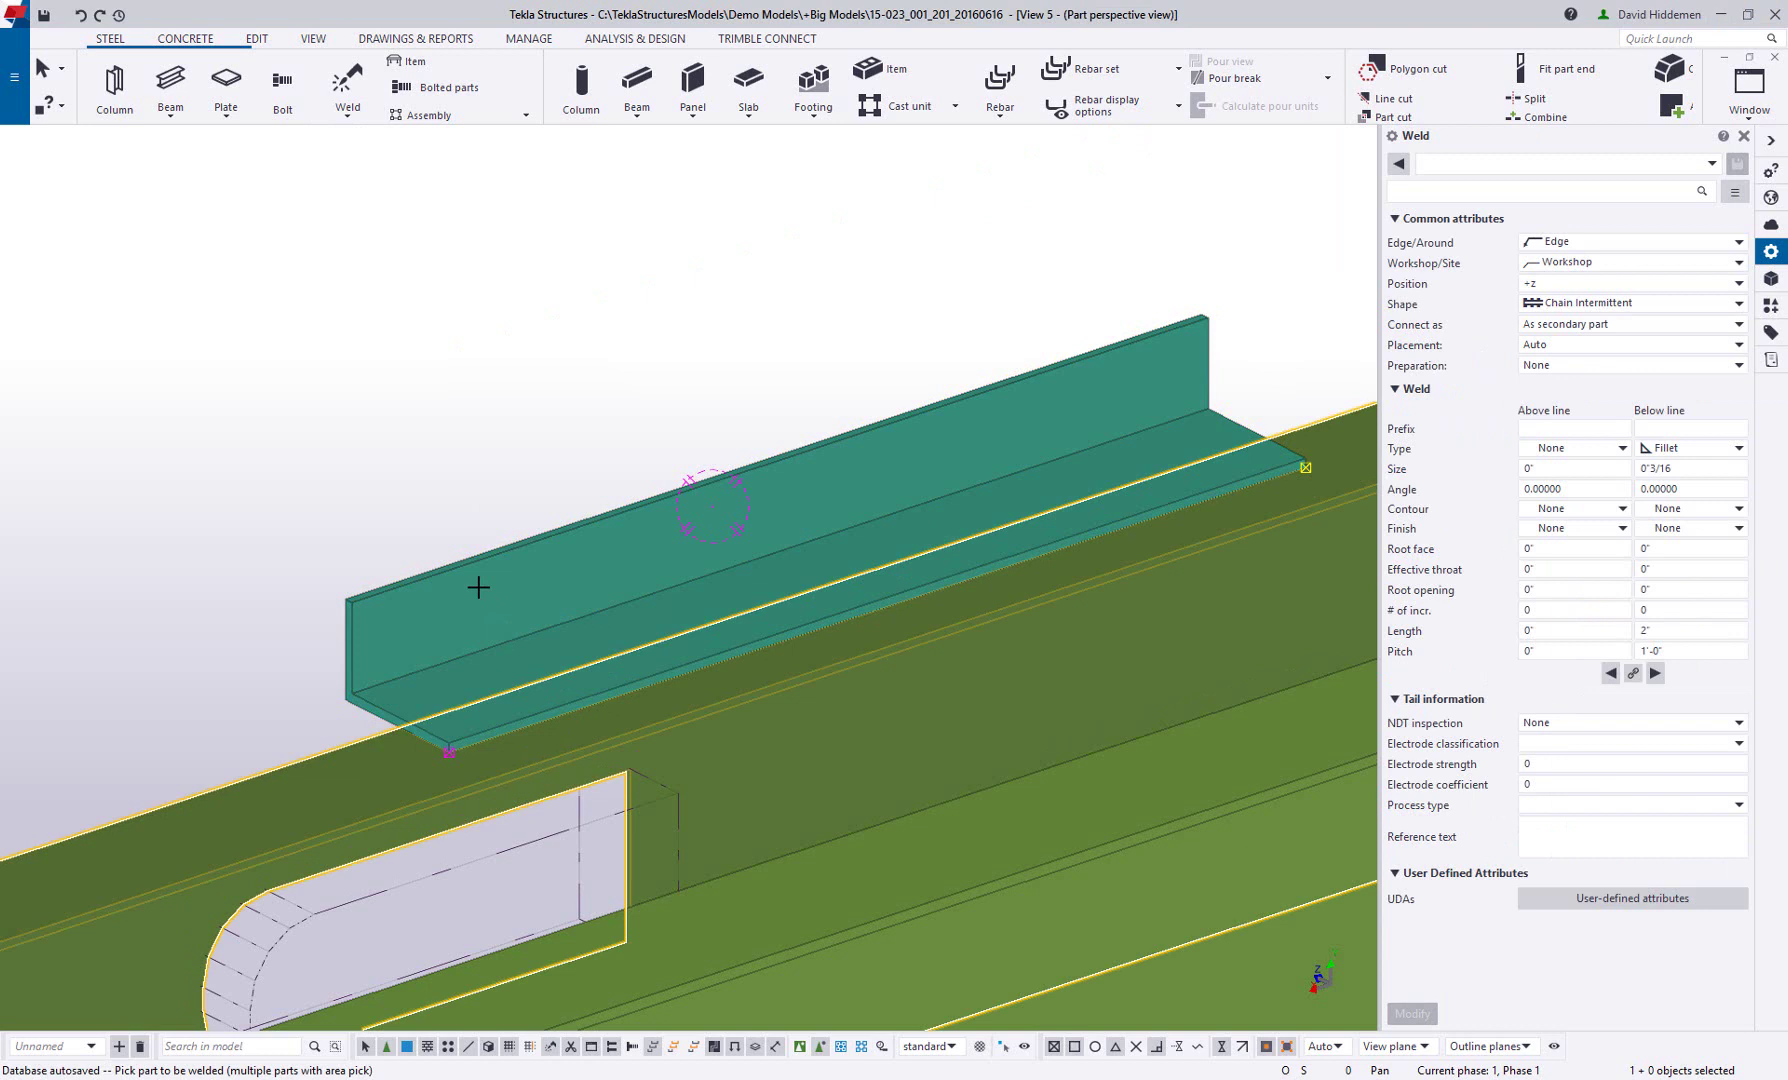
{"action": "left_click", "coordinate": [478, 588]}
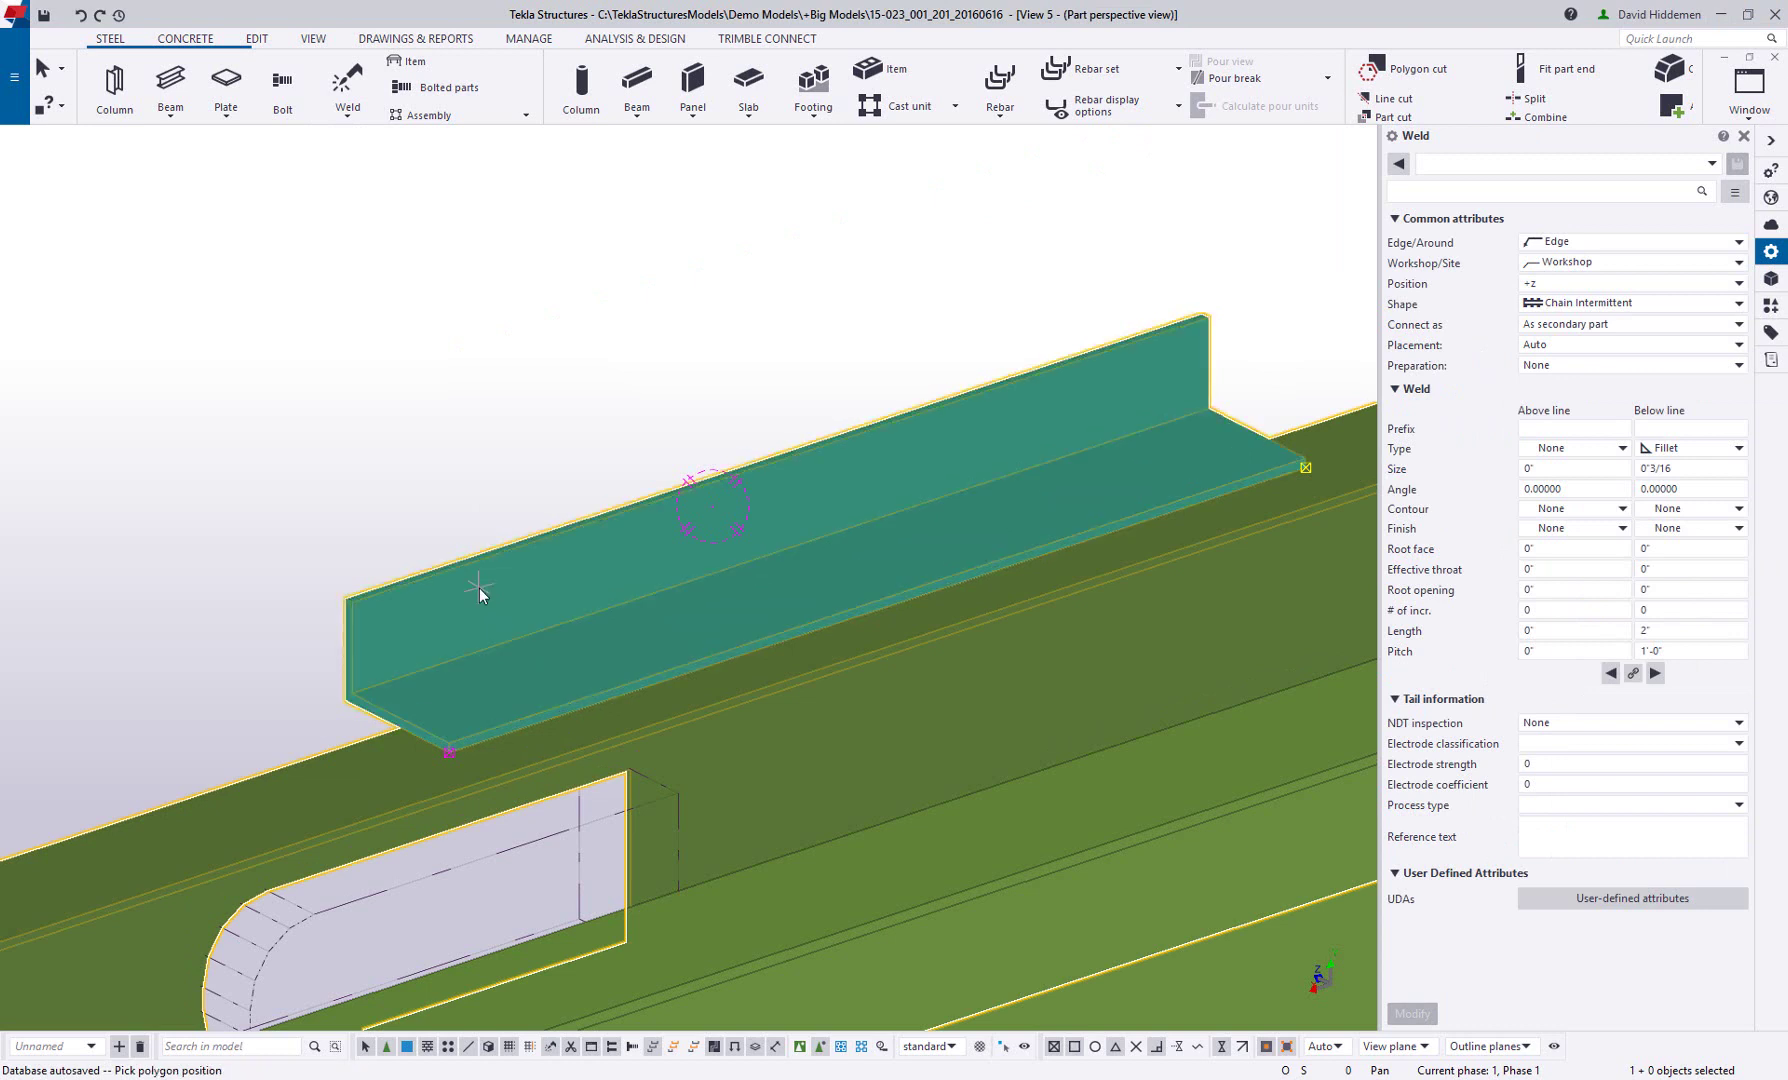
Trace the weld along the angle's lower edge, producing a 3/16" intermittent fillet, 2" at 12" pitch
{"action": "left_click", "coordinate": [451, 765]}
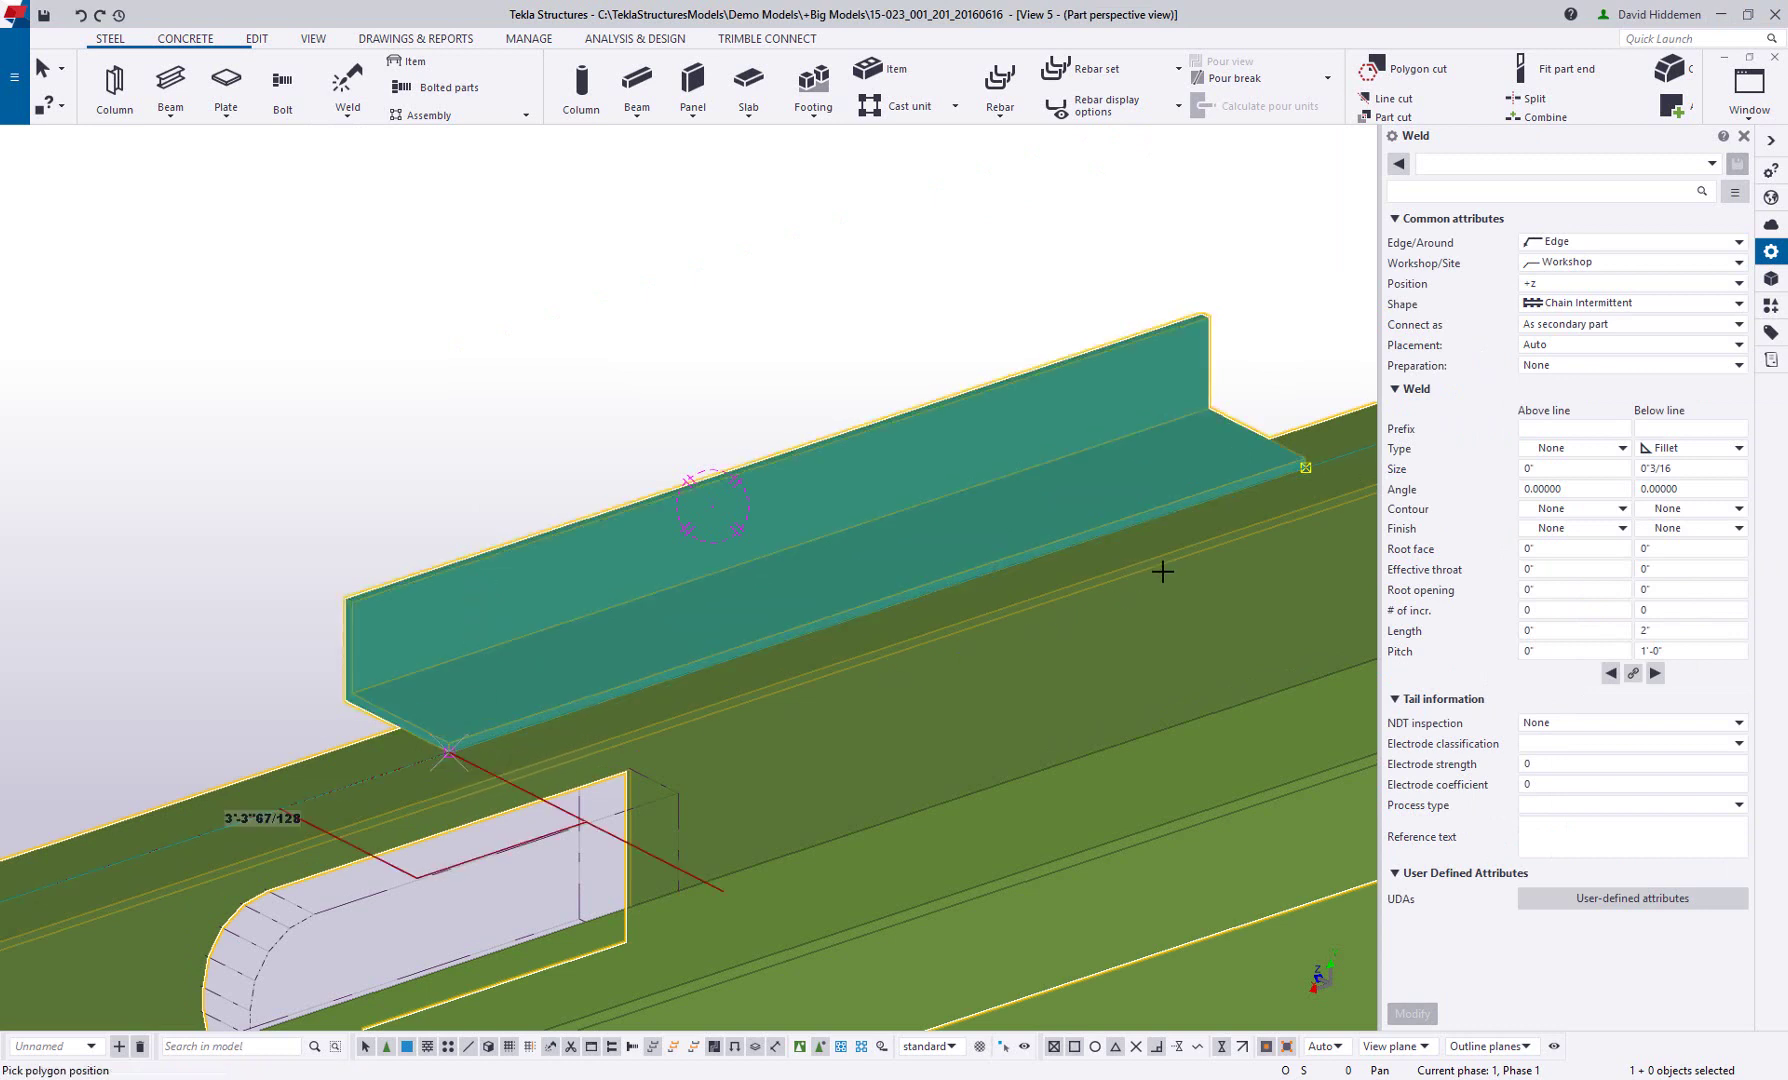
{"action": "left_click", "coordinate": [1302, 465]}
{"action": "left_click", "coordinate": [781, 297]}
{"action": "middle_click", "coordinate": [783, 300]}
{"action": "scroll", "coordinate": [786, 650], "scroll_direction": "up", "scroll_amount": 5}
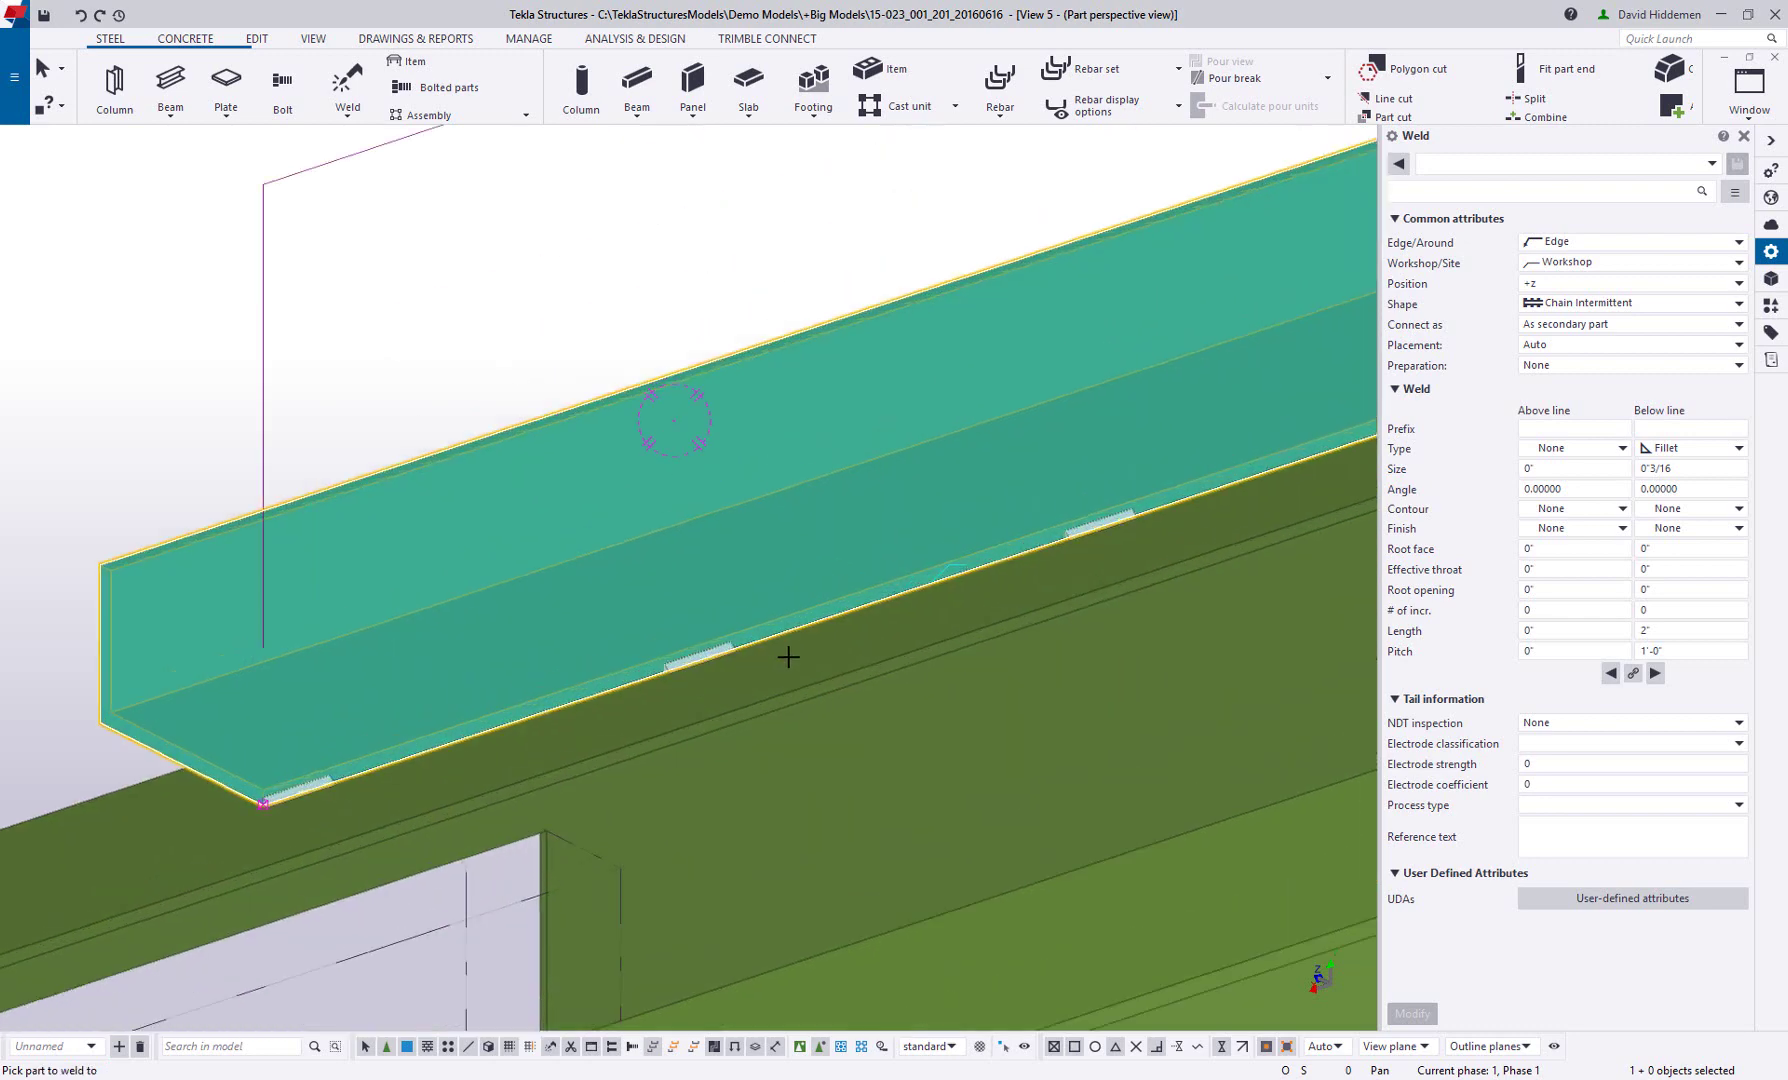
{"action": "right_click", "coordinate": [652, 499]}
{"action": "left_click", "coordinate": [705, 513]}
{"action": "left_click", "coordinate": [700, 660]}
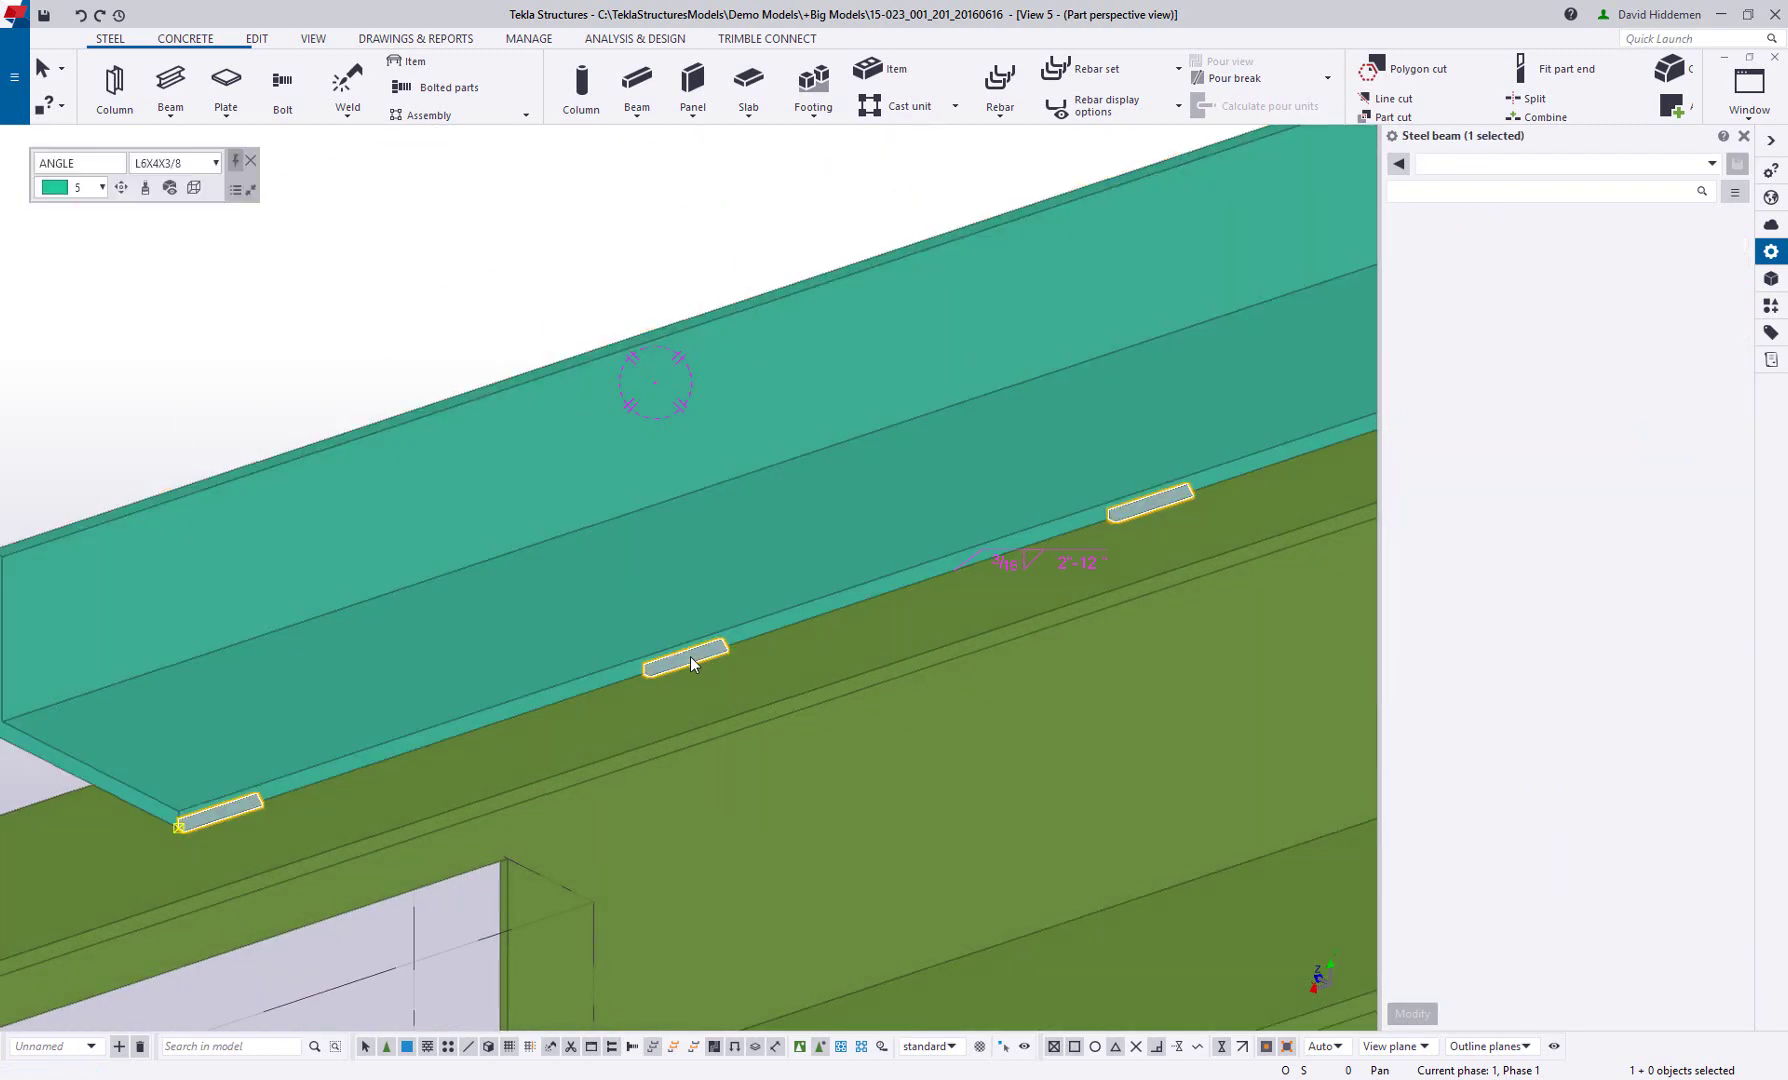
{"action": "scroll", "coordinate": [700, 650], "scroll_direction": "down", "scroll_amount": 3}
{"action": "middle_click_drag", "start_coordinate": [770, 560], "coordinate": [690, 632]}
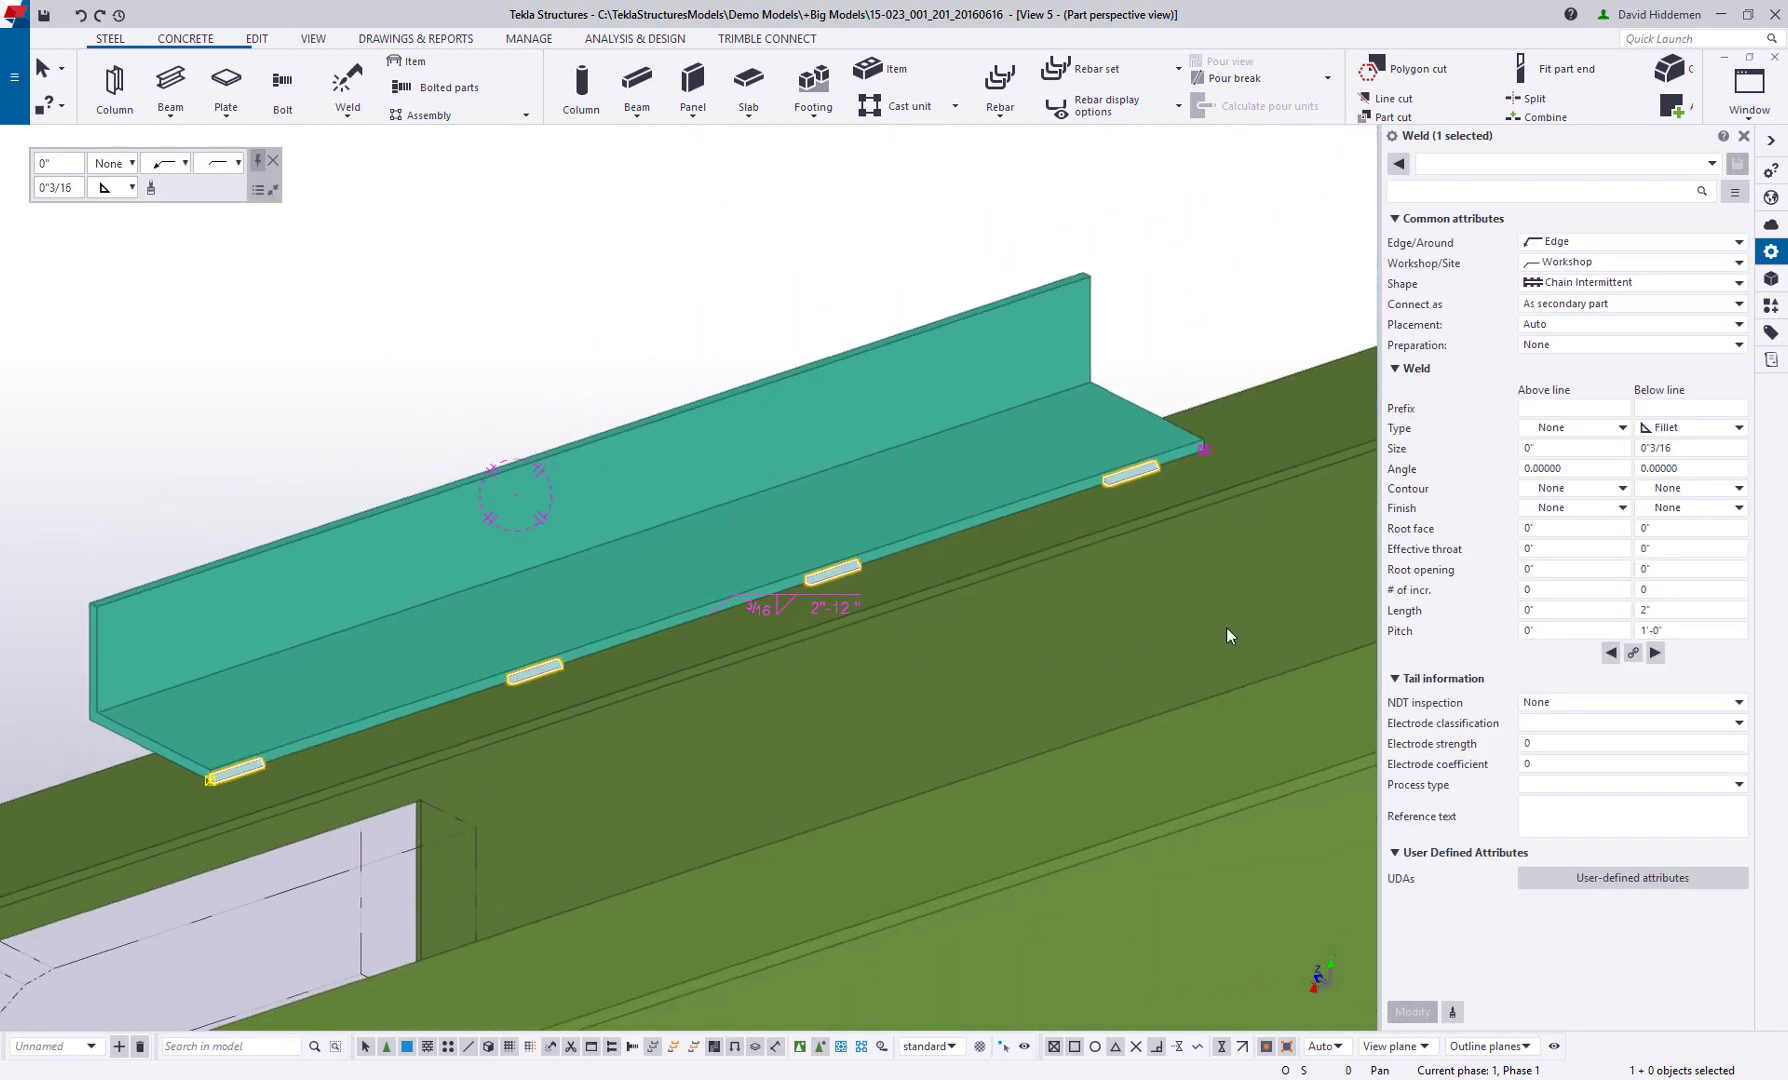
Make the weld Continuous with length 0
{"action": "left_click", "coordinate": [1622, 285]}
{"action": "left_click", "coordinate": [1592, 303]}
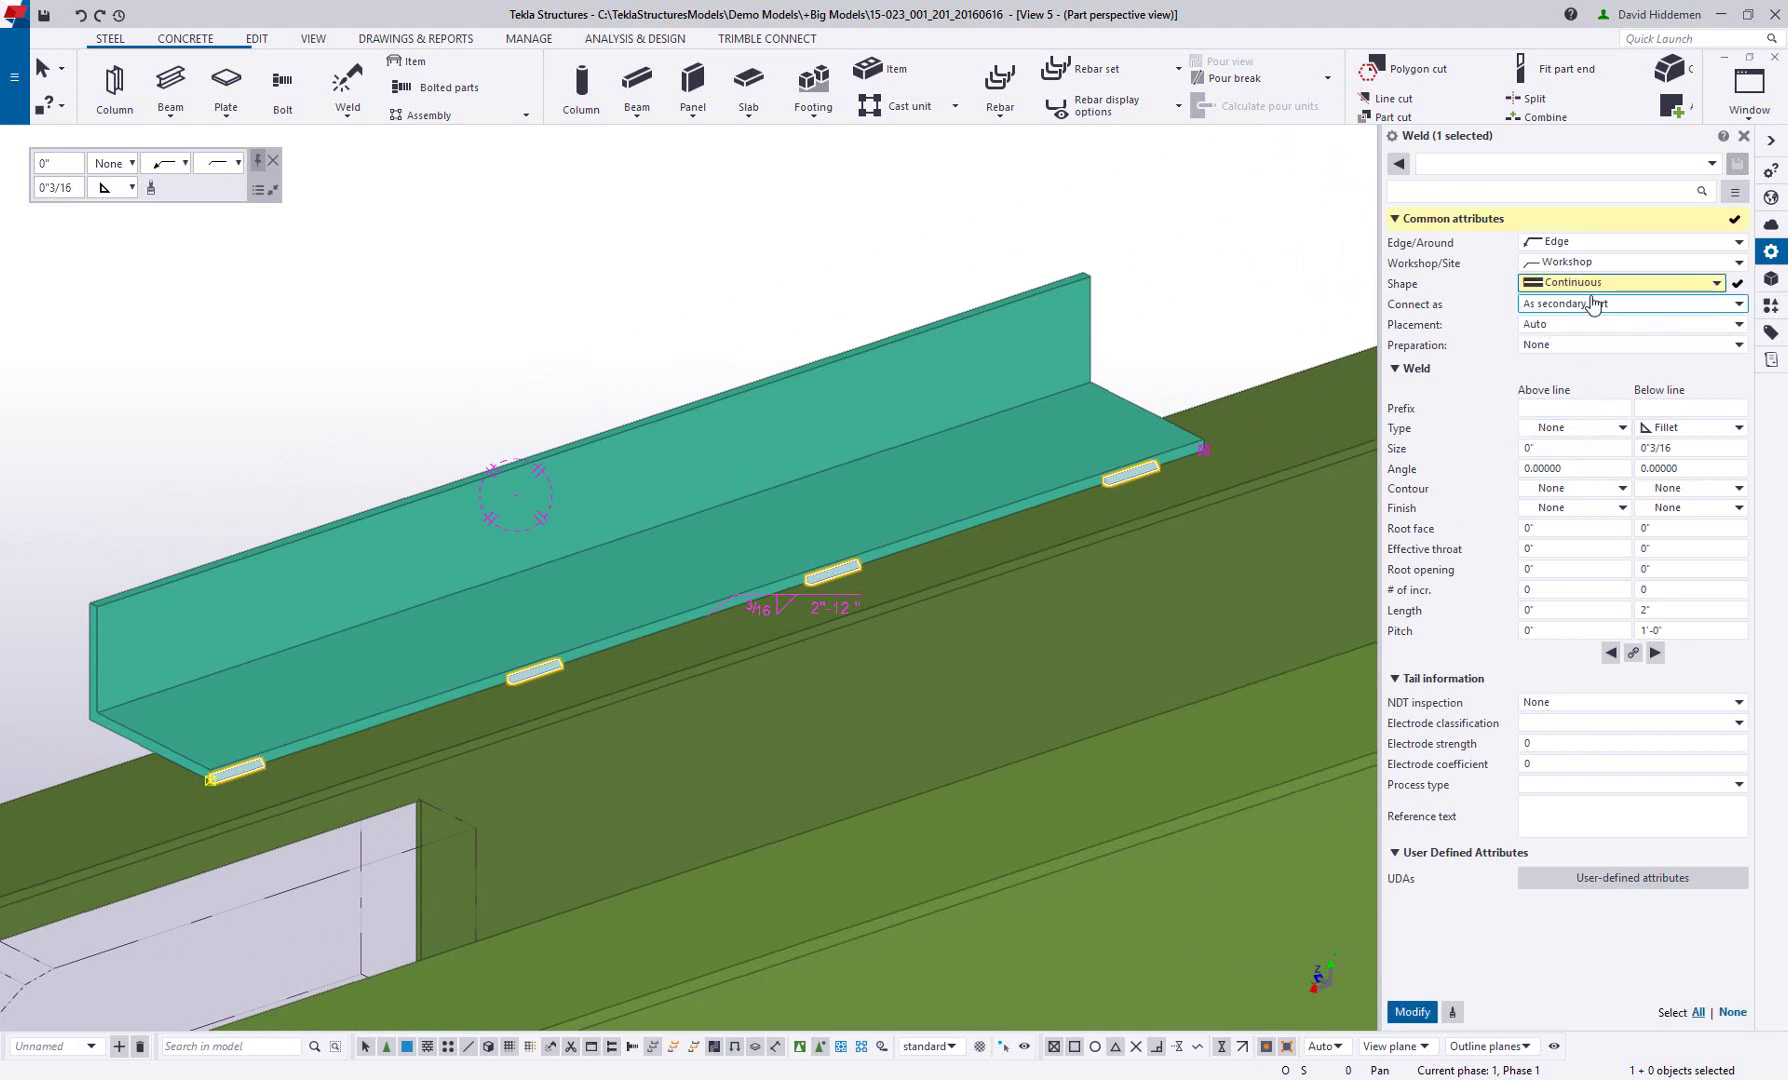
{"action": "type", "text": "0"}
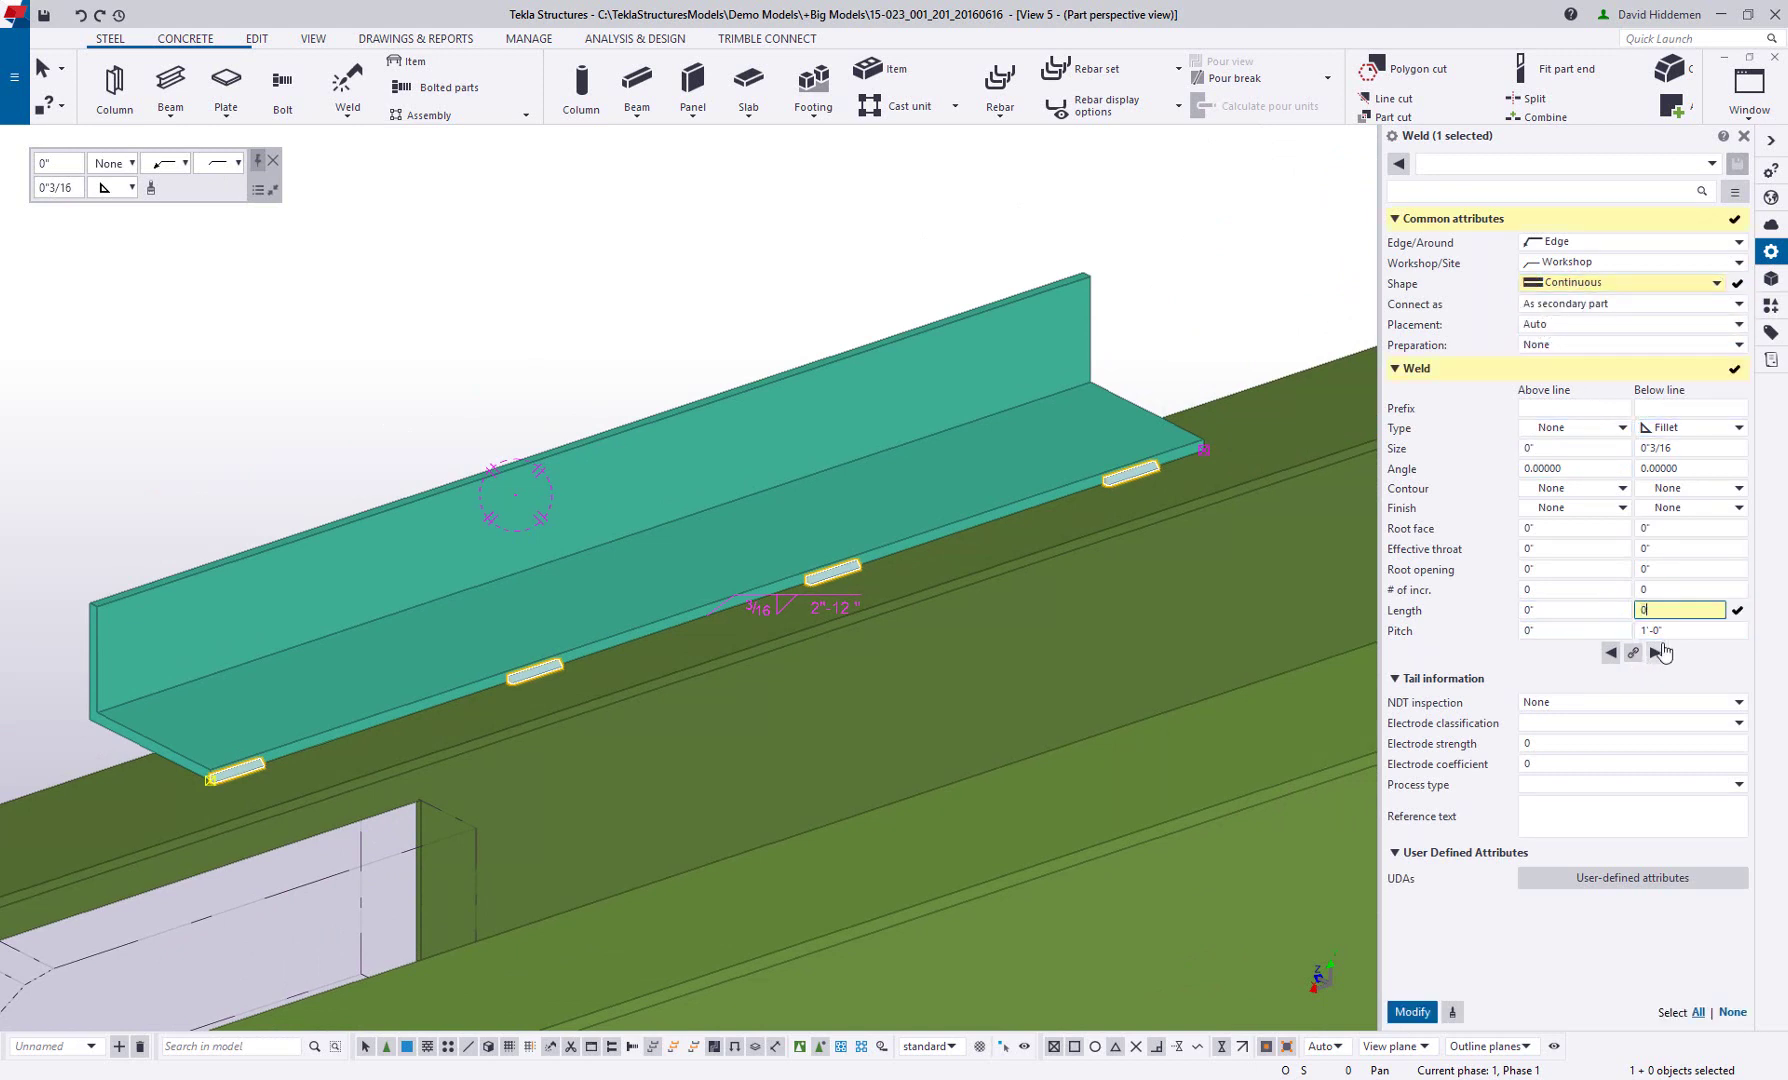
{"action": "type", "text": "0"}
{"action": "left_click", "coordinate": [1410, 1013]}
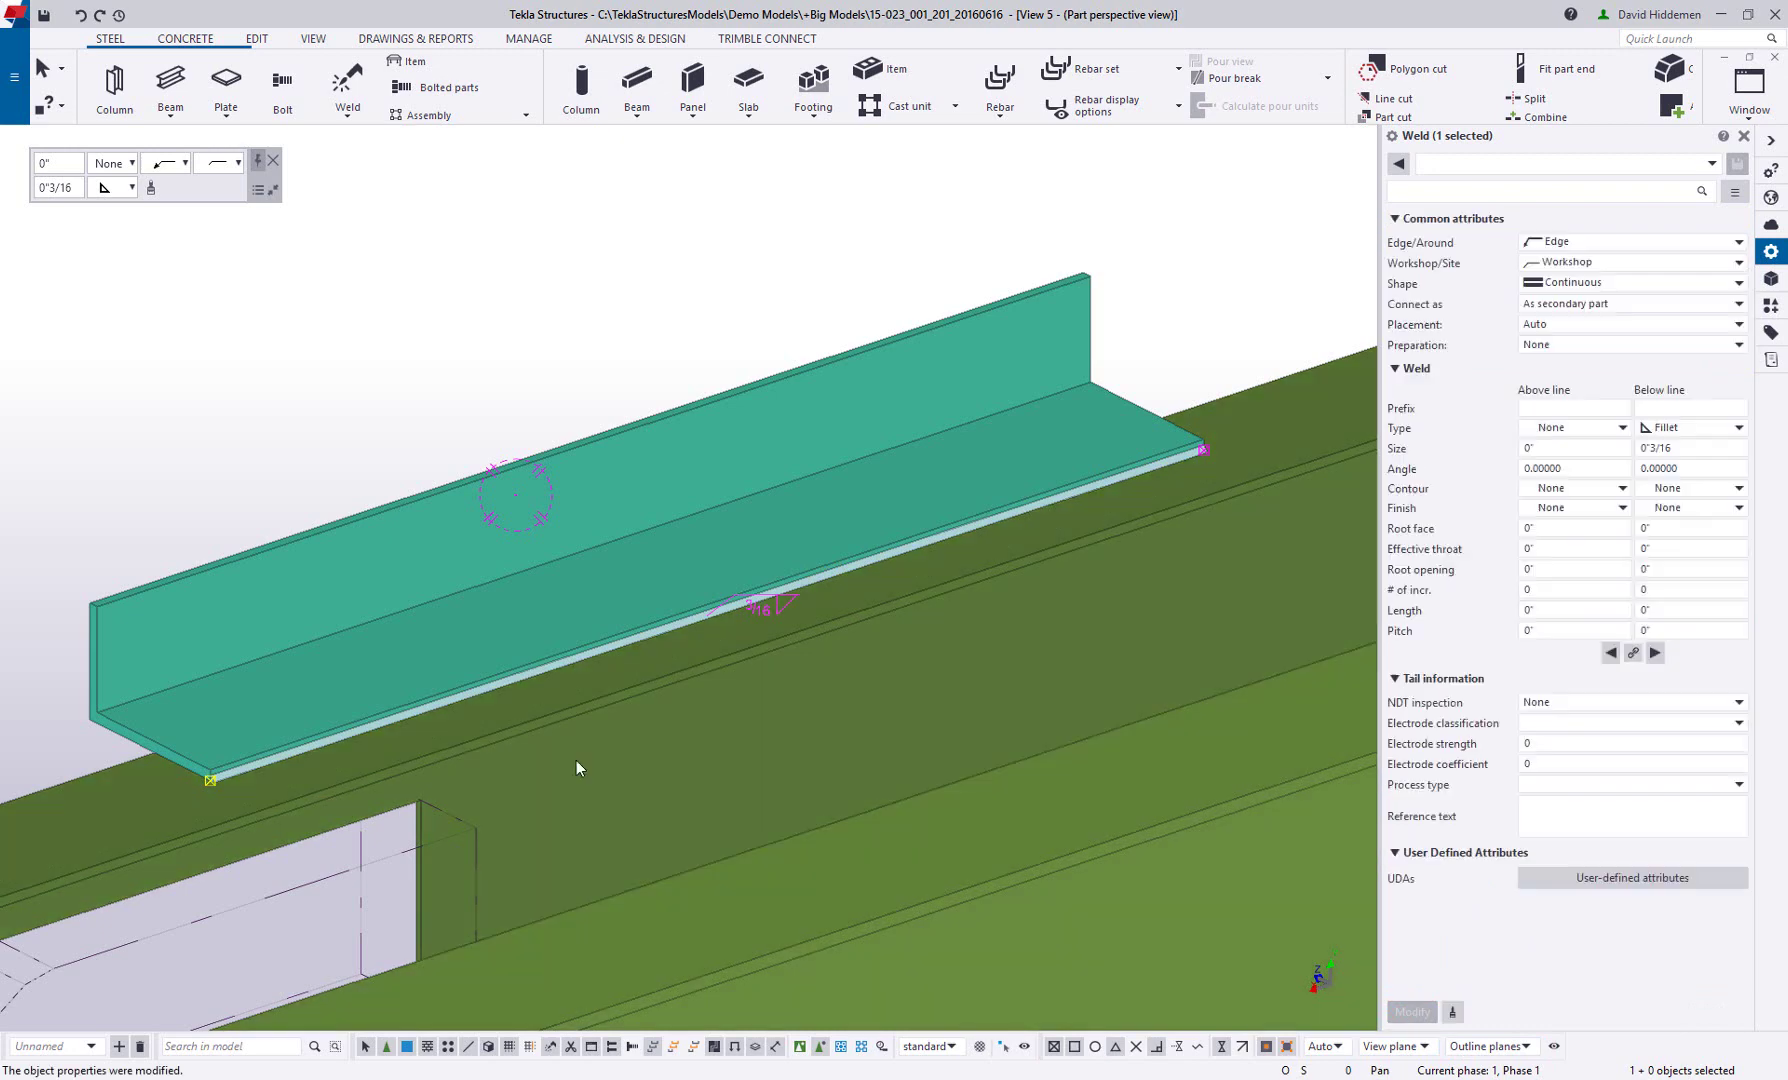
Move the weld's end back to a new point along the angle's edge
{"action": "right_click", "coordinate": [213, 785]}
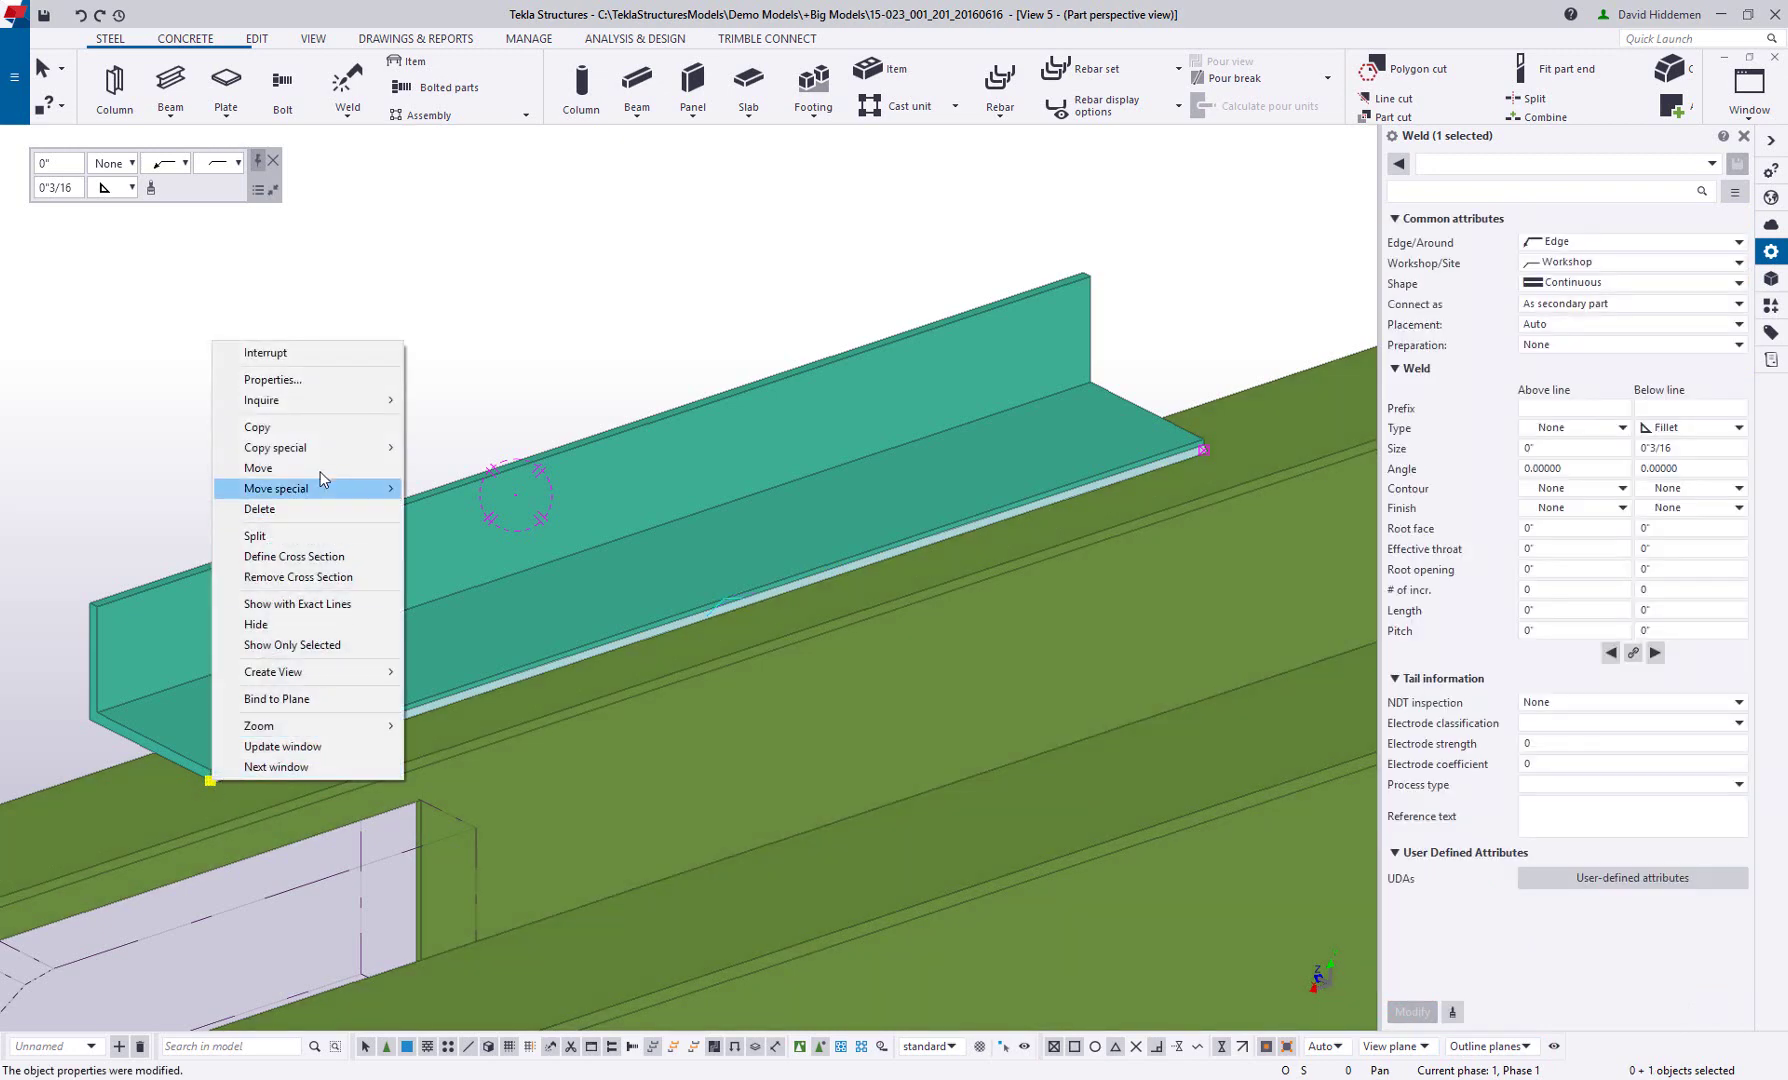
{"action": "left_click", "coordinate": [258, 468]}
{"action": "left_click", "coordinate": [213, 778]}
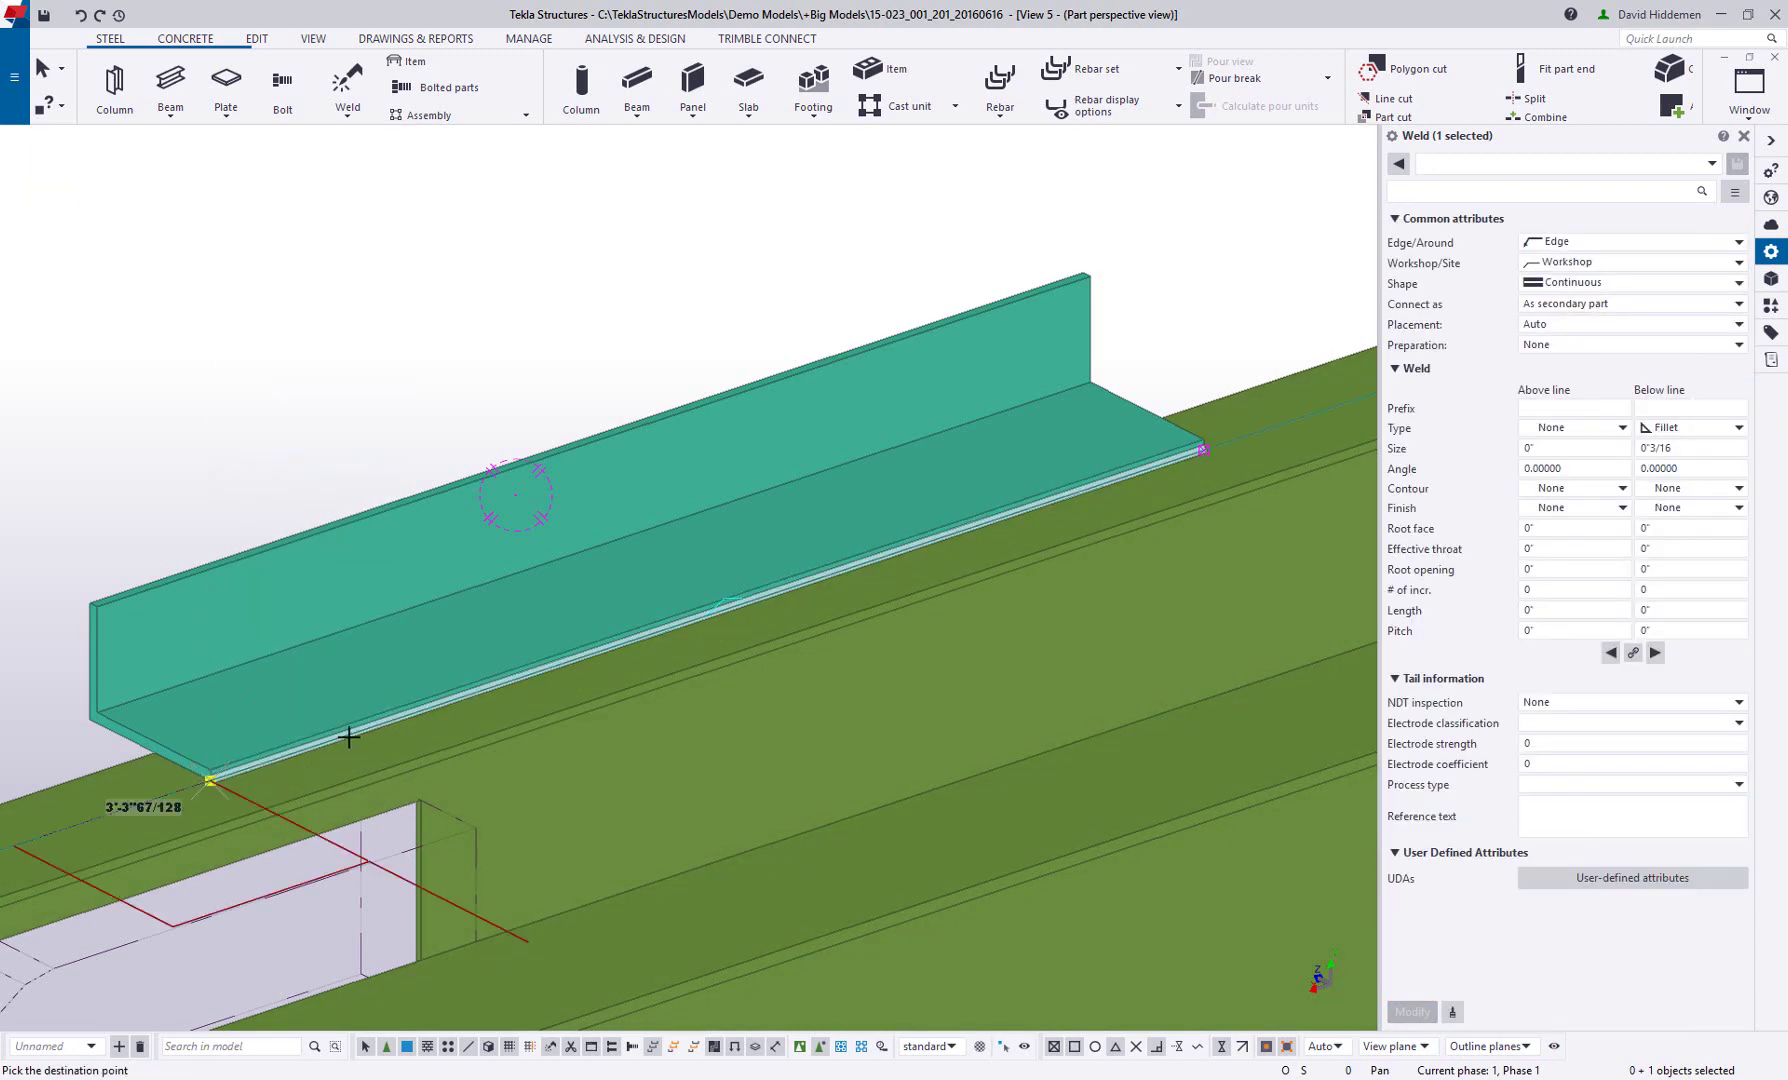
{"action": "scroll", "coordinate": [347, 740], "scroll_direction": "up", "scroll_amount": 2}
{"action": "scroll", "coordinate": [620, 630], "scroll_direction": "down", "scroll_amount": 3}
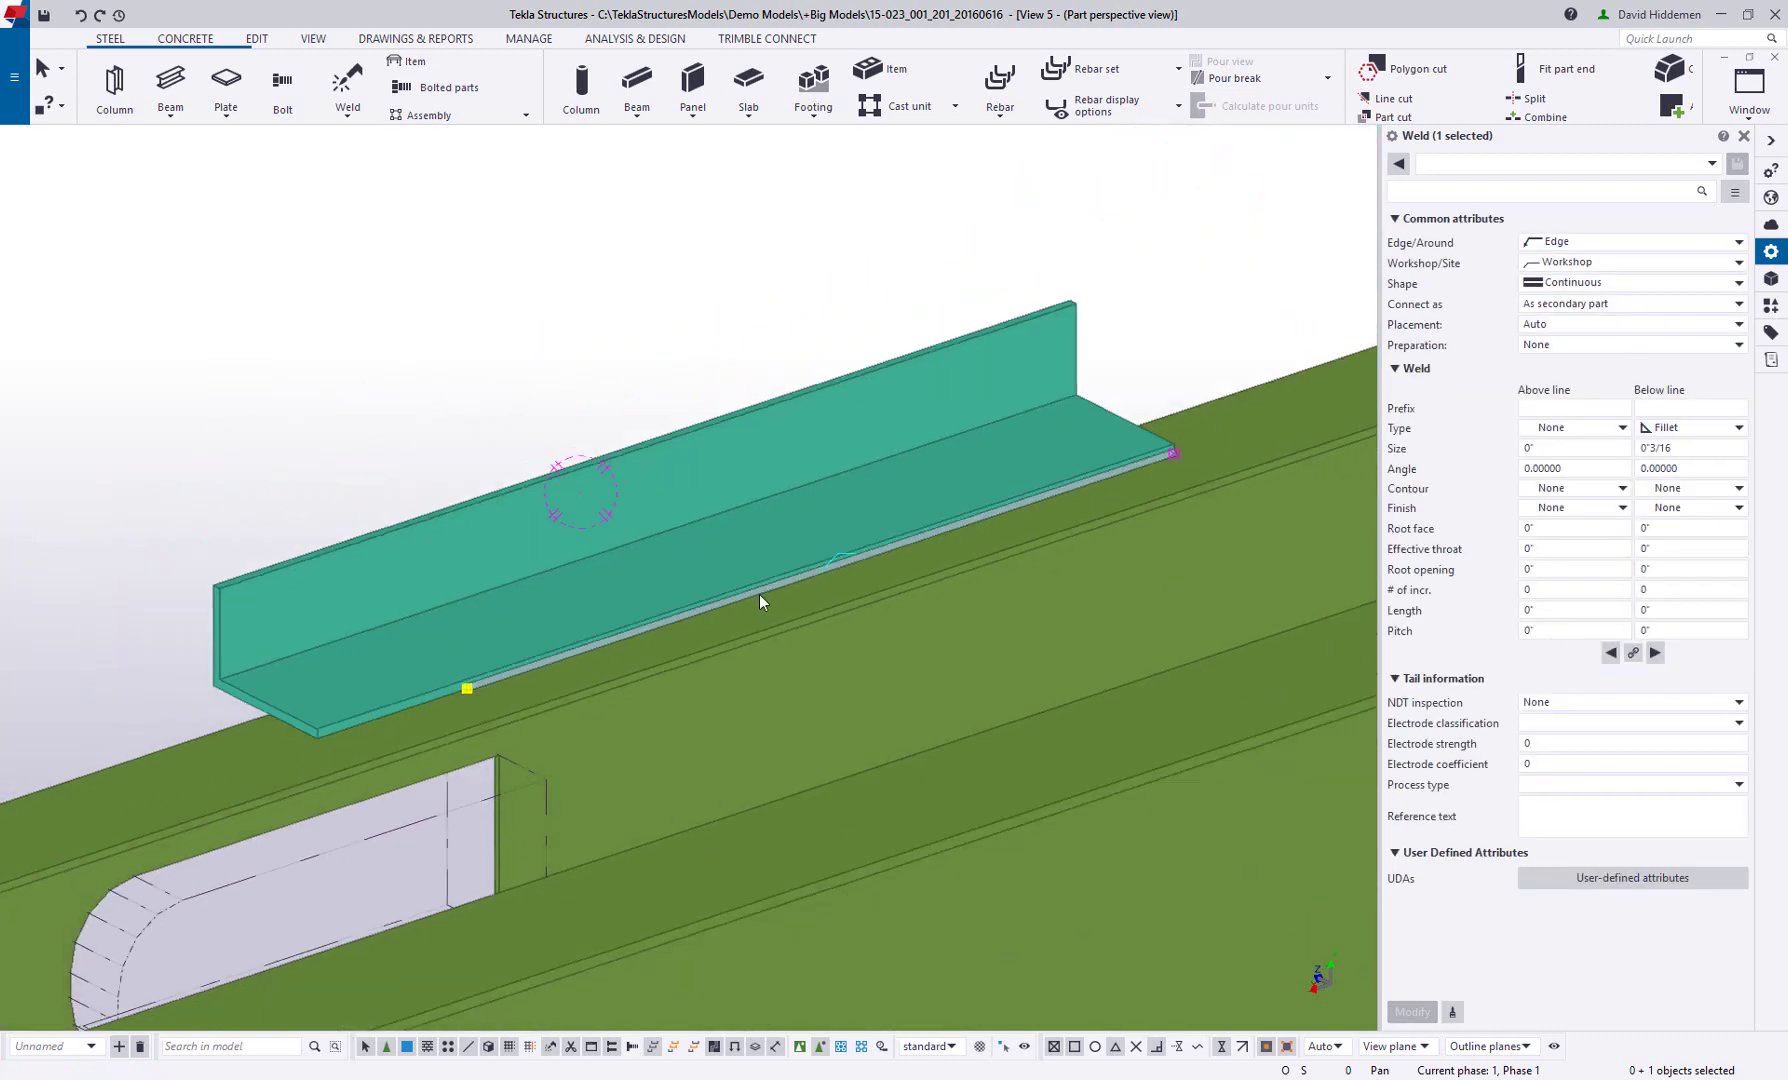
{"action": "scroll", "coordinate": [1020, 529], "scroll_direction": "up", "scroll_amount": 4}
{"action": "right_click", "coordinate": [1032, 467]}
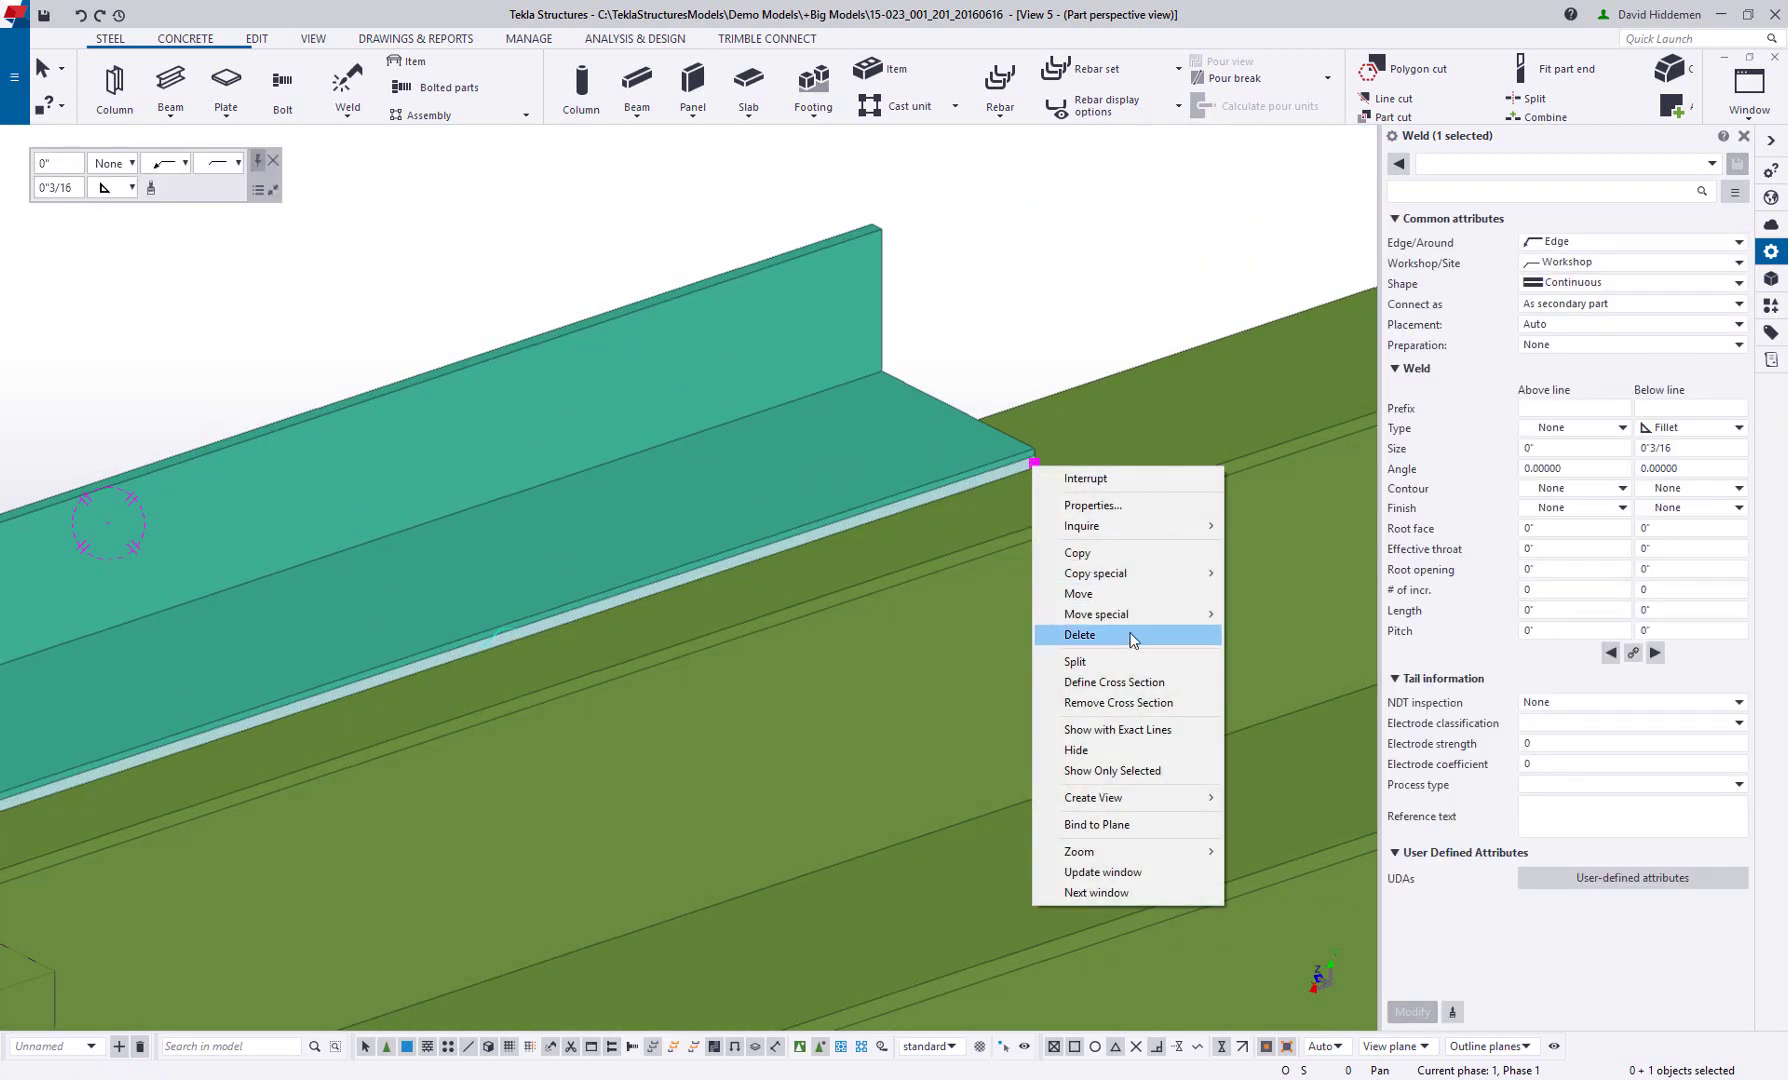
{"action": "left_click", "coordinate": [1098, 591]}
{"action": "left_click", "coordinate": [1034, 462]}
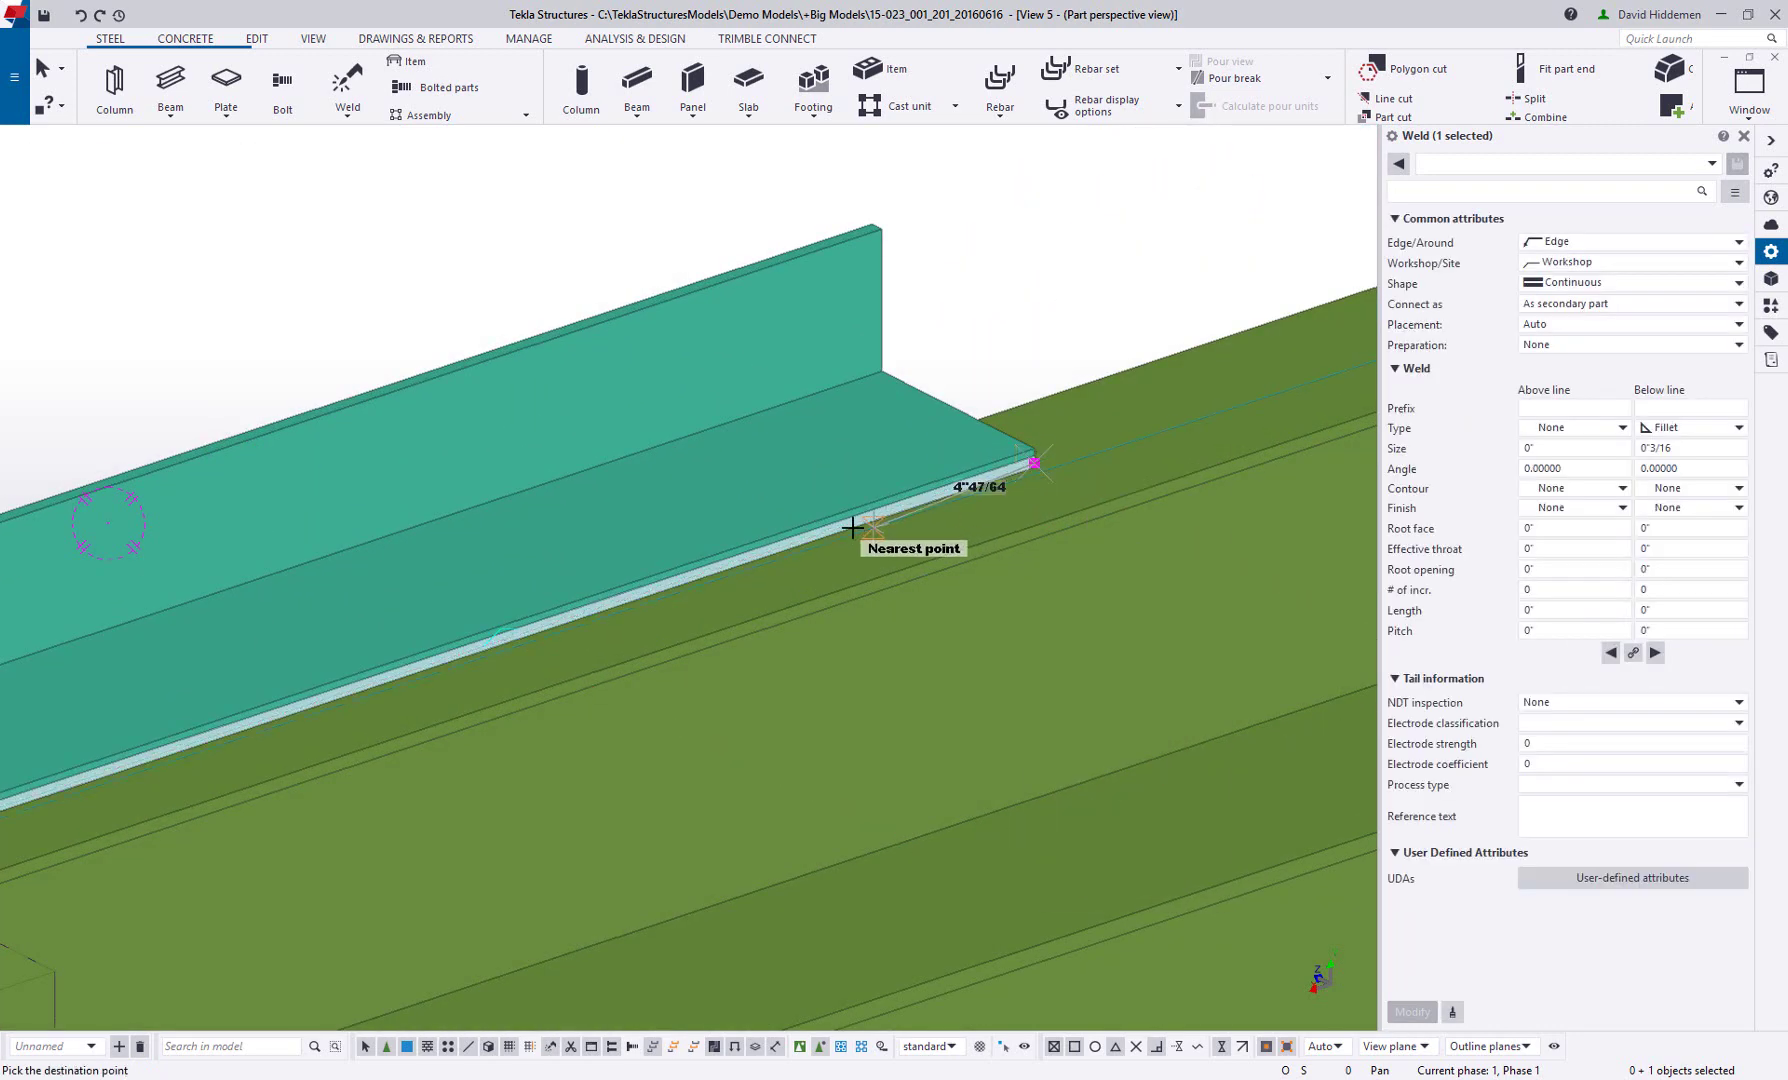
{"action": "left_click", "coordinate": [790, 546]}
{"action": "scroll", "coordinate": [650, 622], "scroll_direction": "down", "scroll_amount": 3}
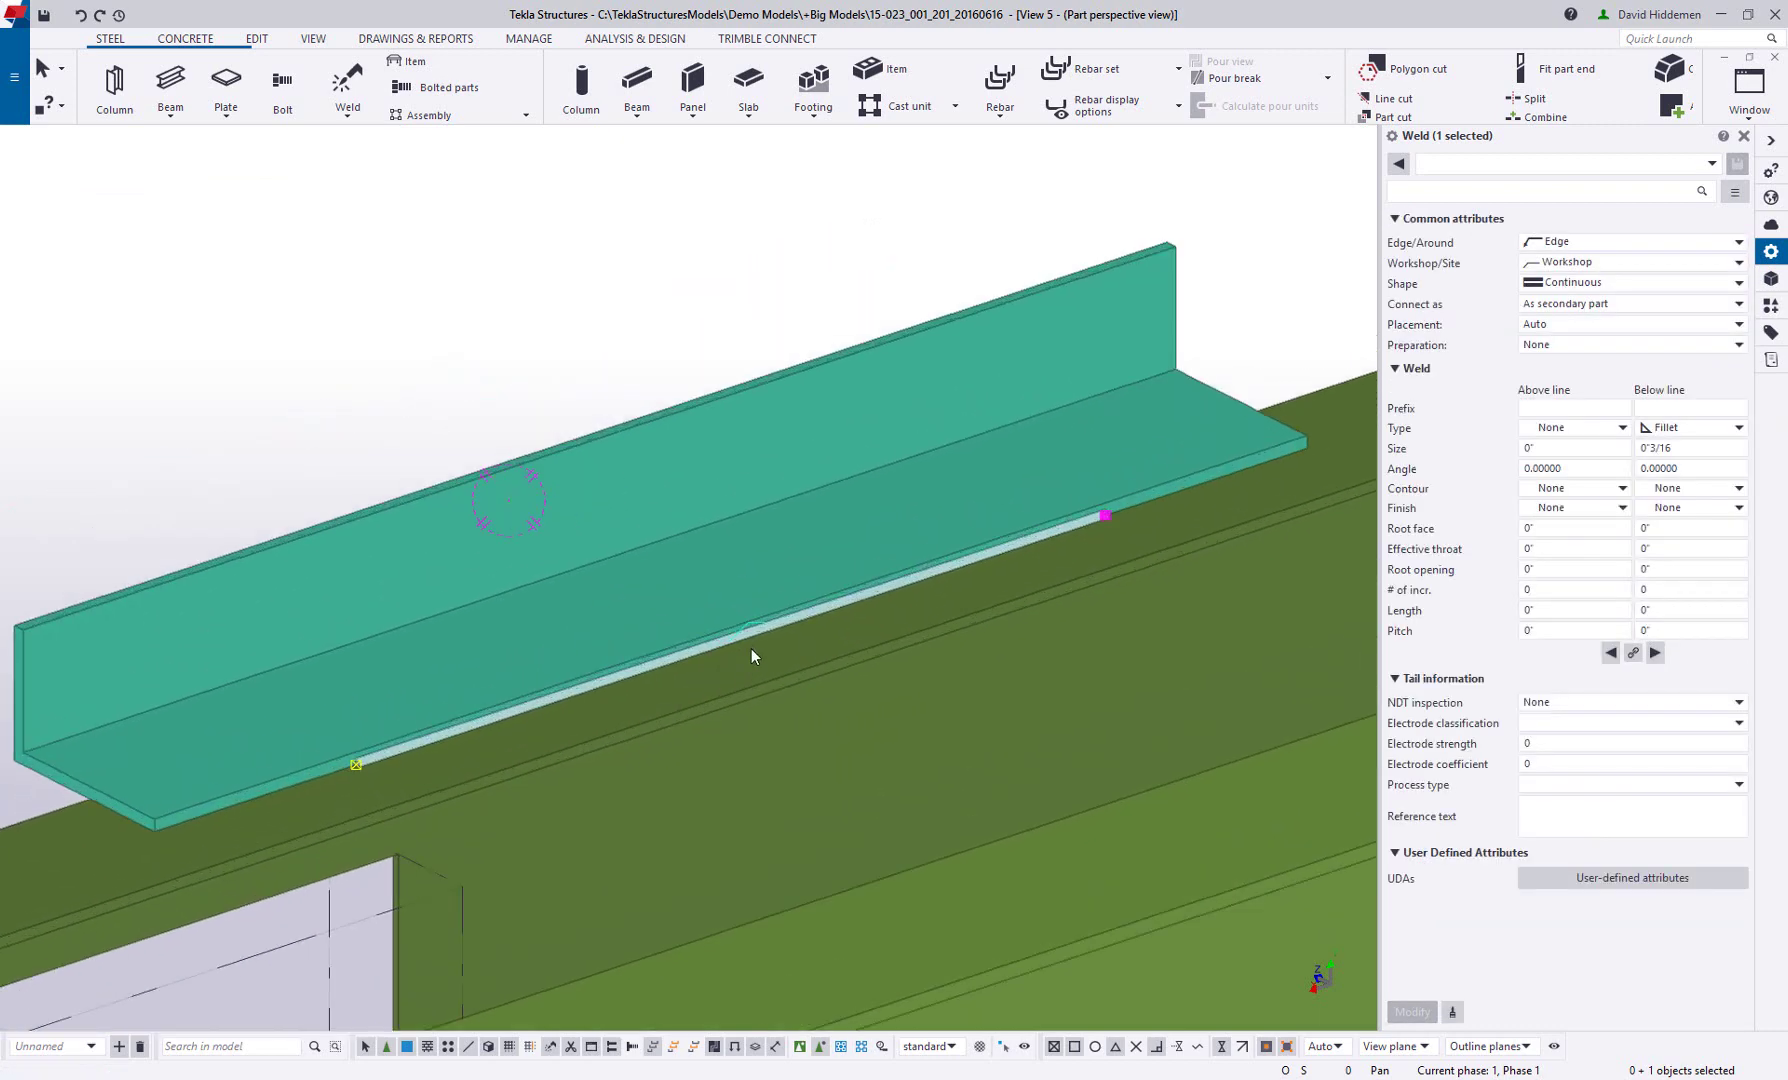
{"action": "middle_click_drag", "start_coordinate": [1031, 529], "coordinate": [370, 238]}
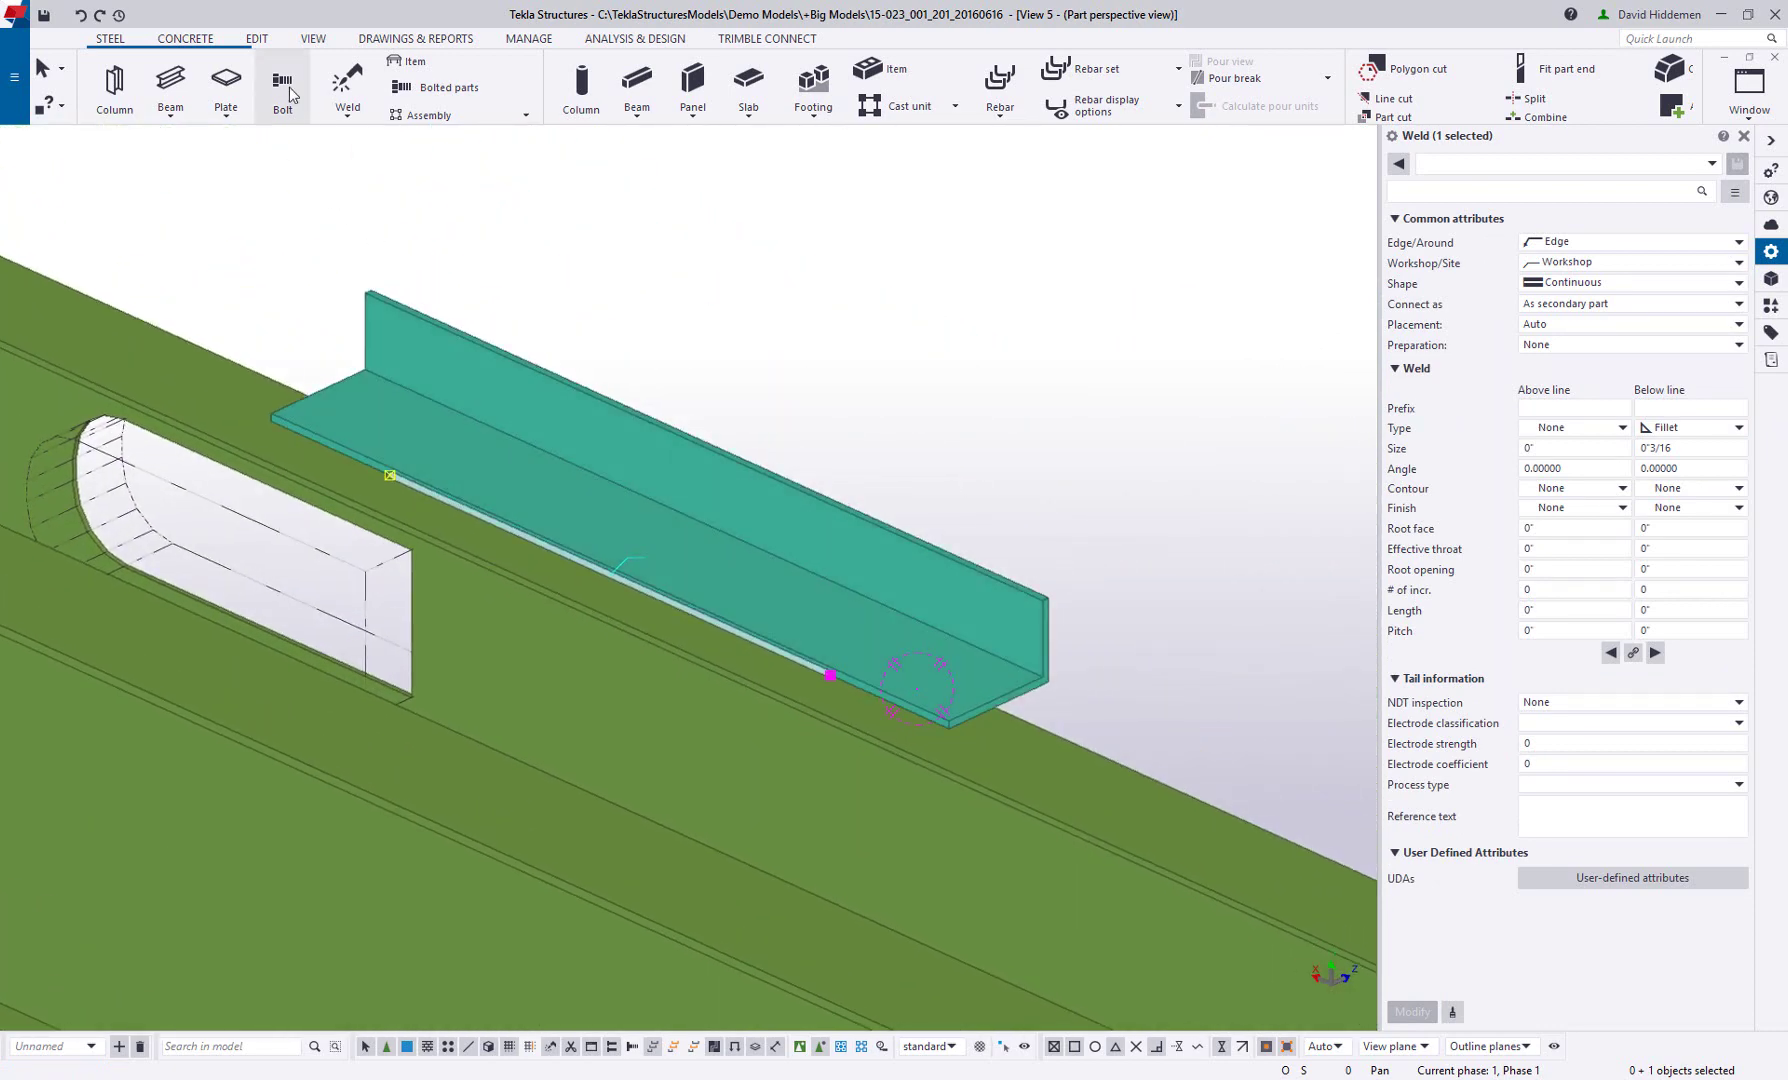
Bolt the angle to the beam, placing the bolt from the angle corner
{"action": "left_click", "coordinate": [282, 85]}
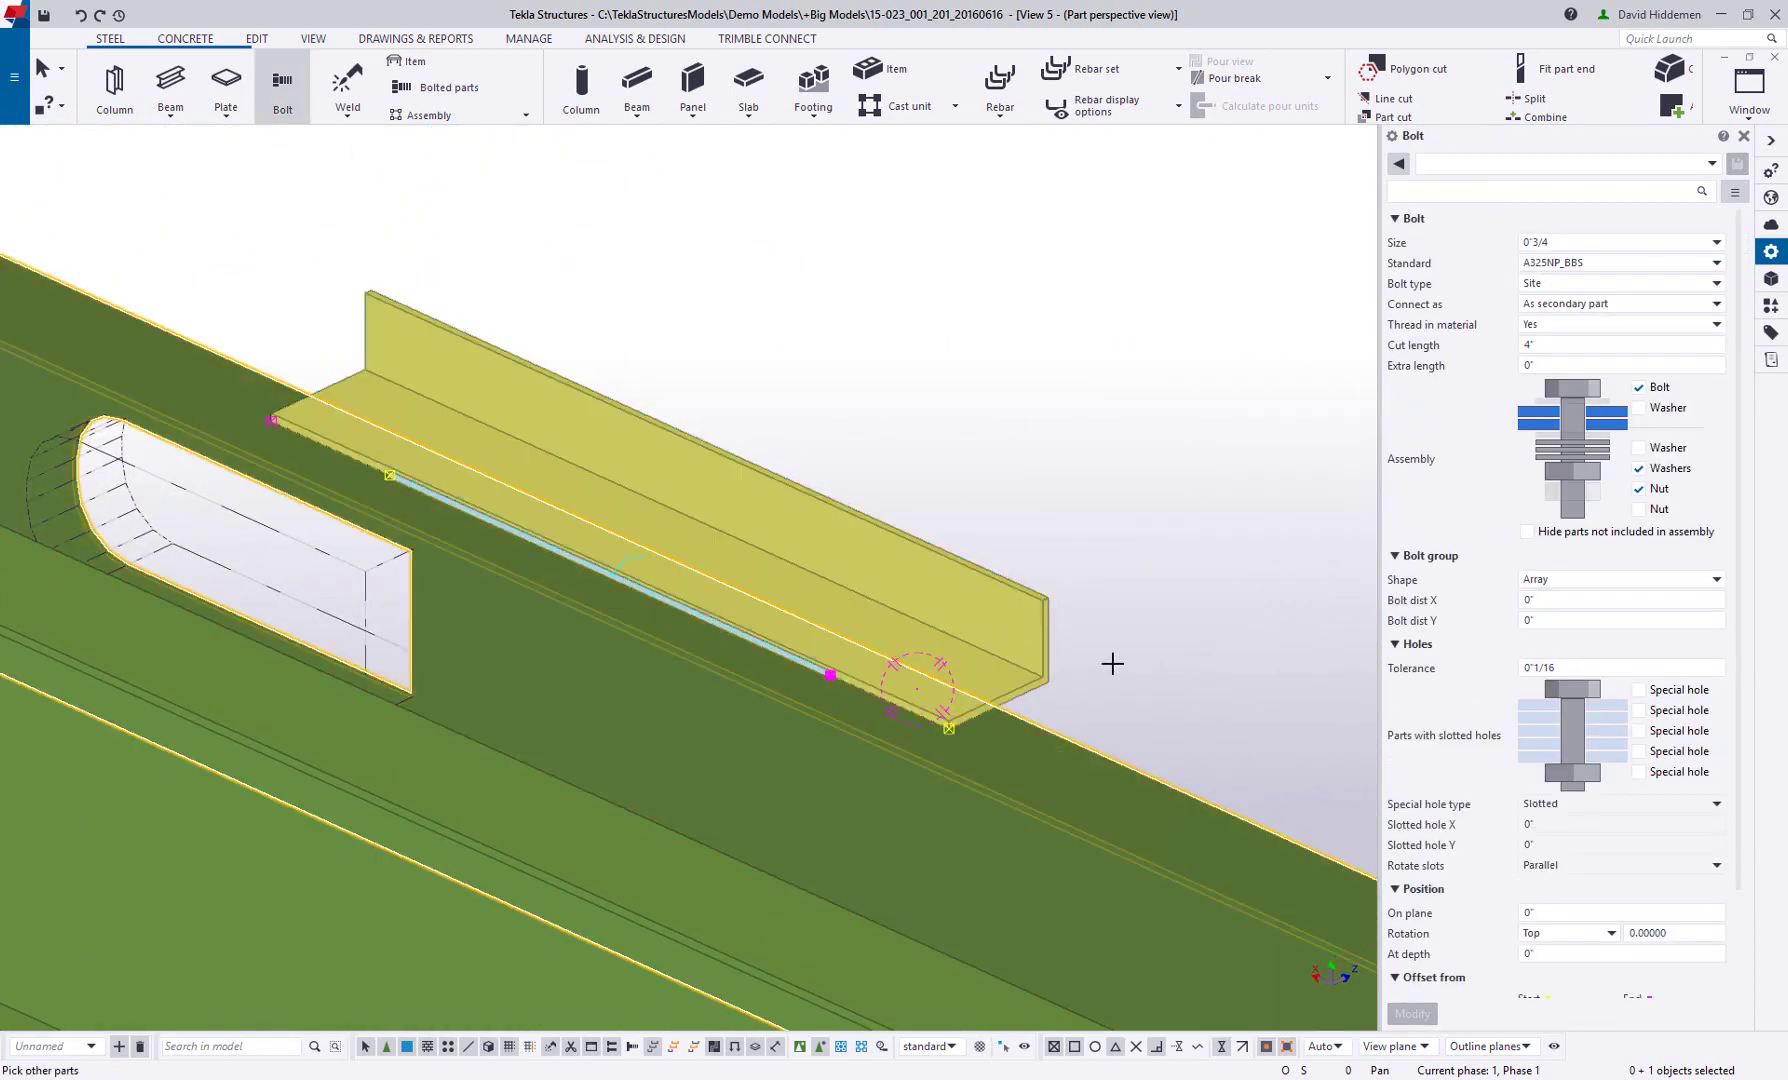
{"action": "left_click", "coordinate": [1110, 665]}
{"action": "scroll", "coordinate": [1018, 730], "scroll_direction": "up", "scroll_amount": 3}
{"action": "left_click", "coordinate": [885, 719]}
{"action": "scroll", "coordinate": [712, 632], "scroll_direction": "down", "scroll_amount": 5}
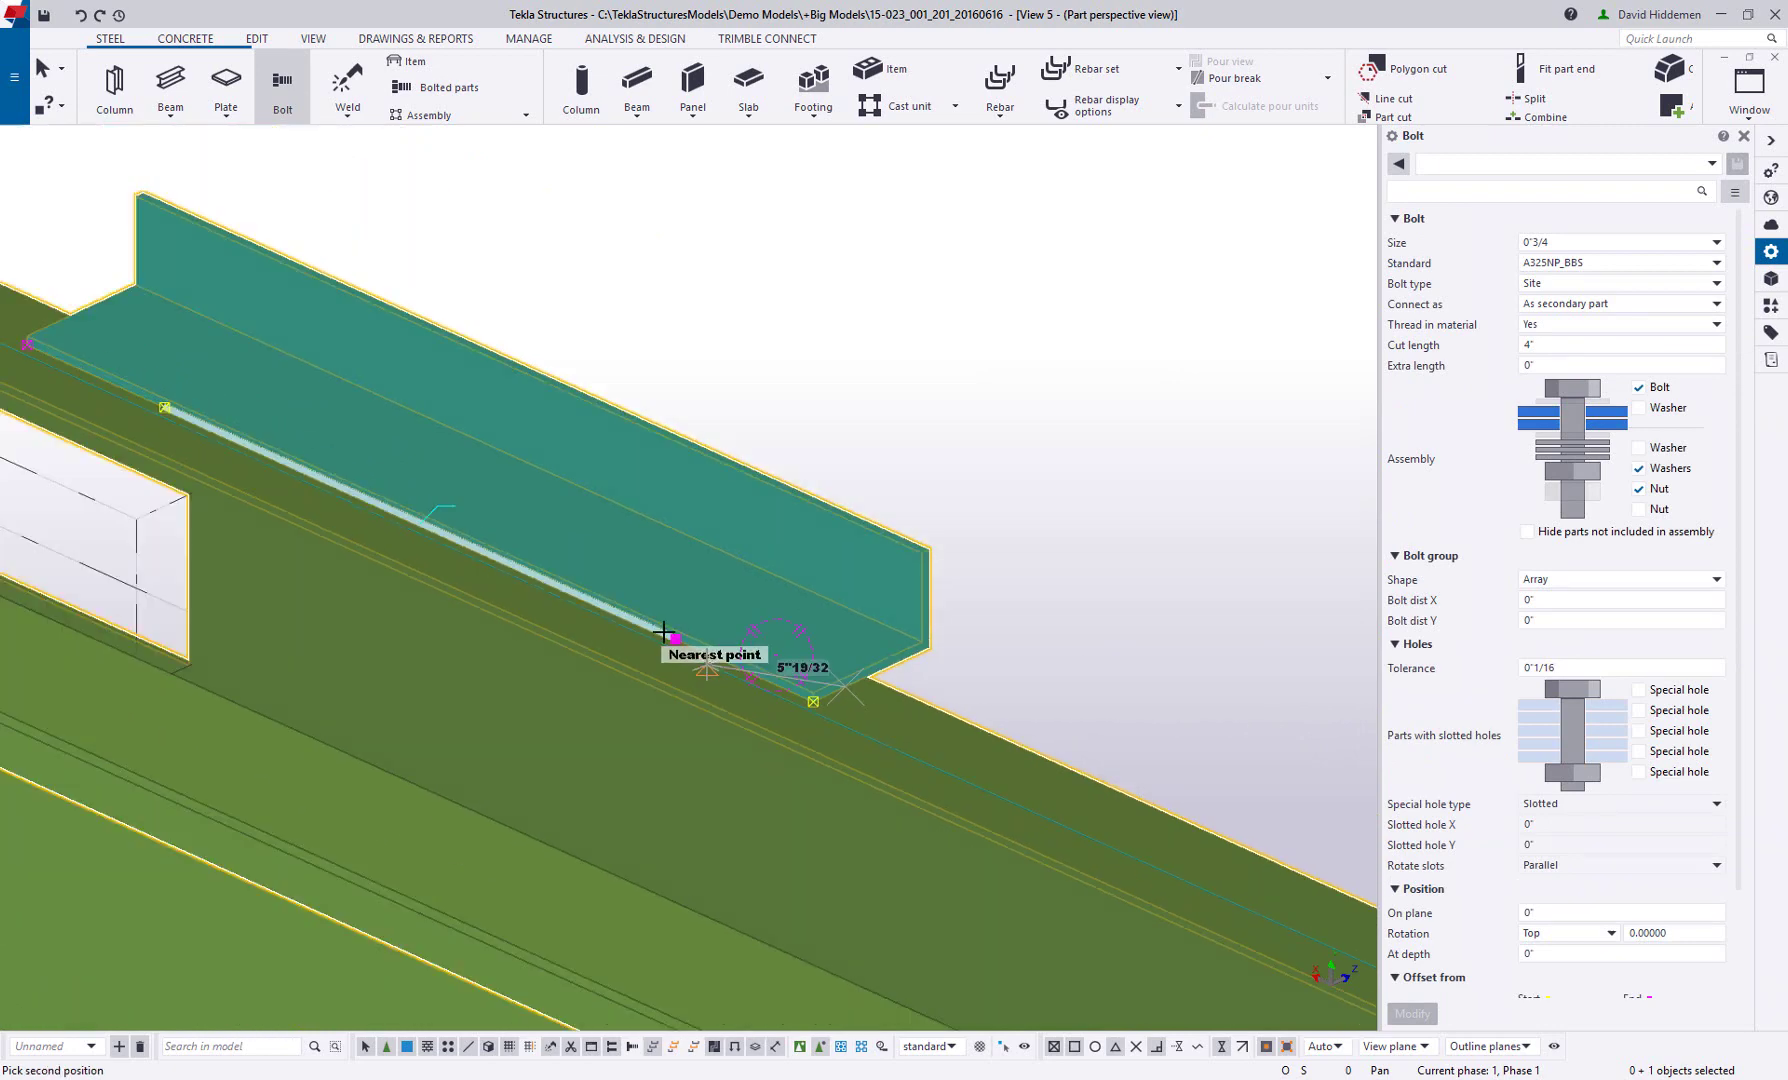
{"action": "scroll", "coordinate": [744, 664], "scroll_direction": "up", "scroll_amount": 3}
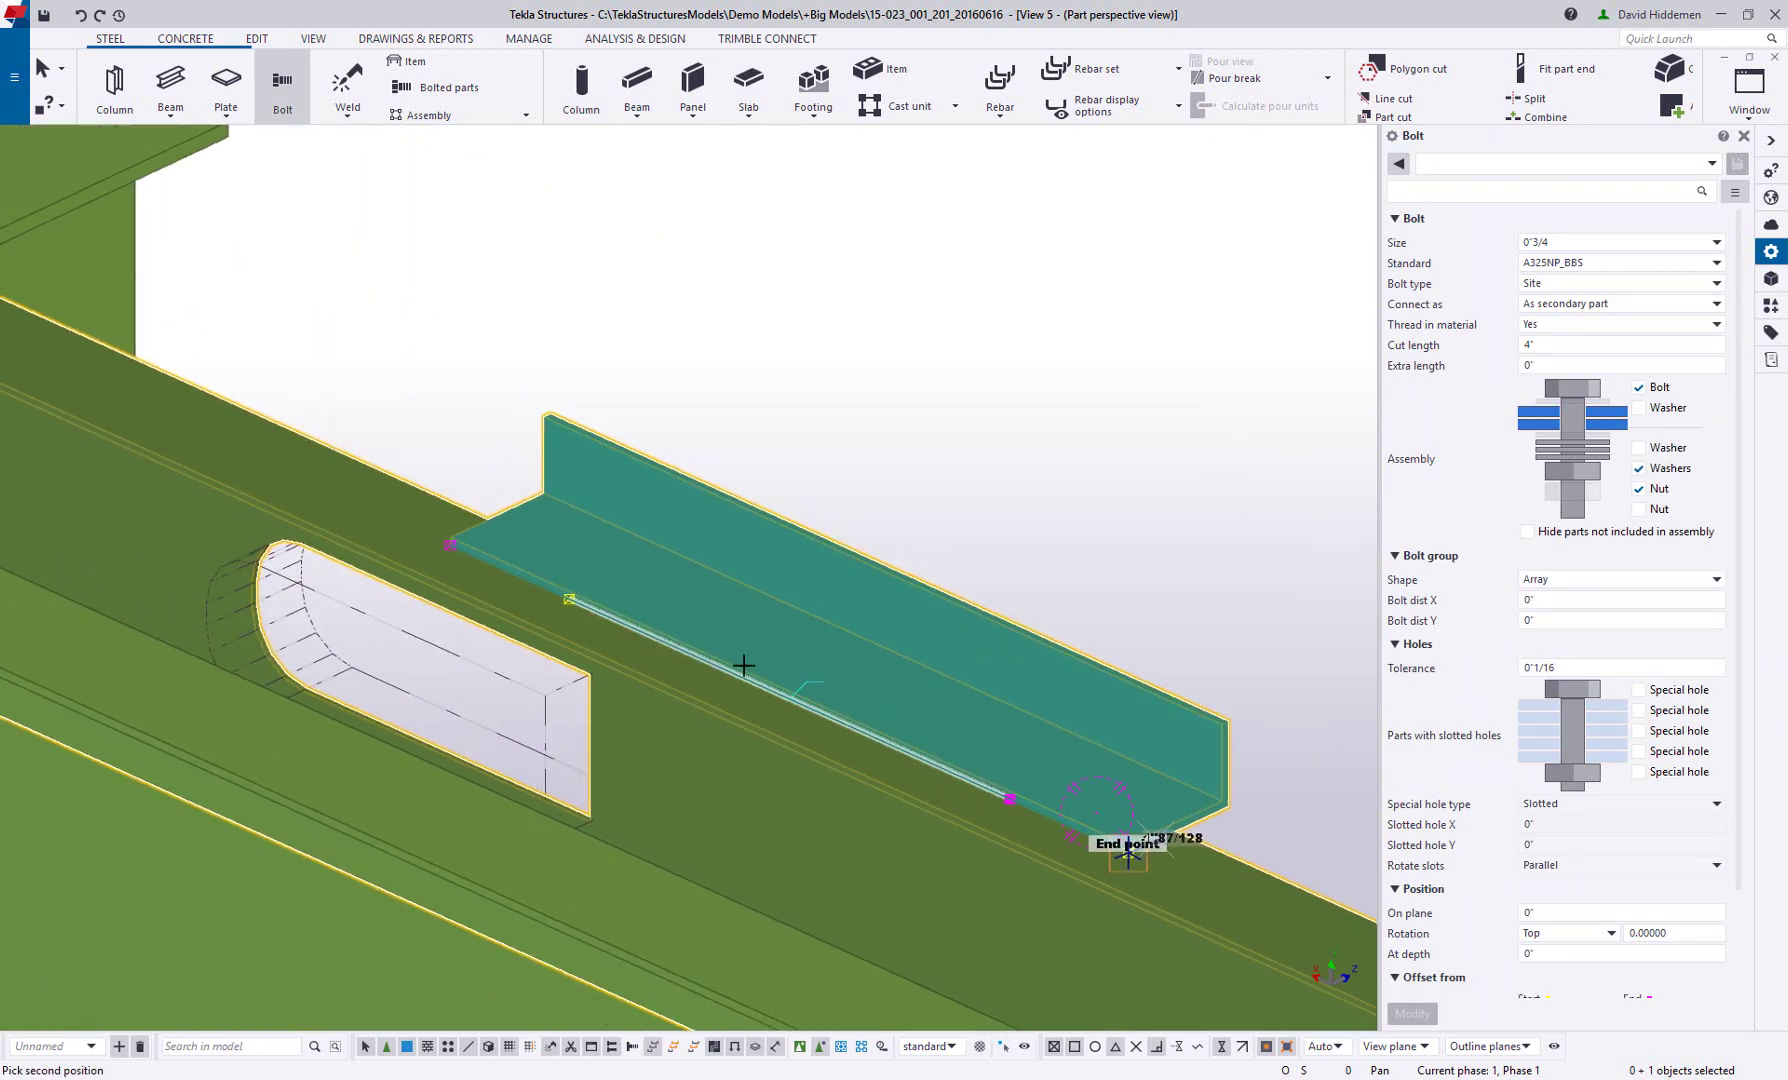
{"action": "left_click", "coordinate": [479, 533]}
{"action": "scroll", "coordinate": [1075, 740], "scroll_direction": "up", "scroll_amount": 5}
{"action": "right_click", "coordinate": [1084, 741]}
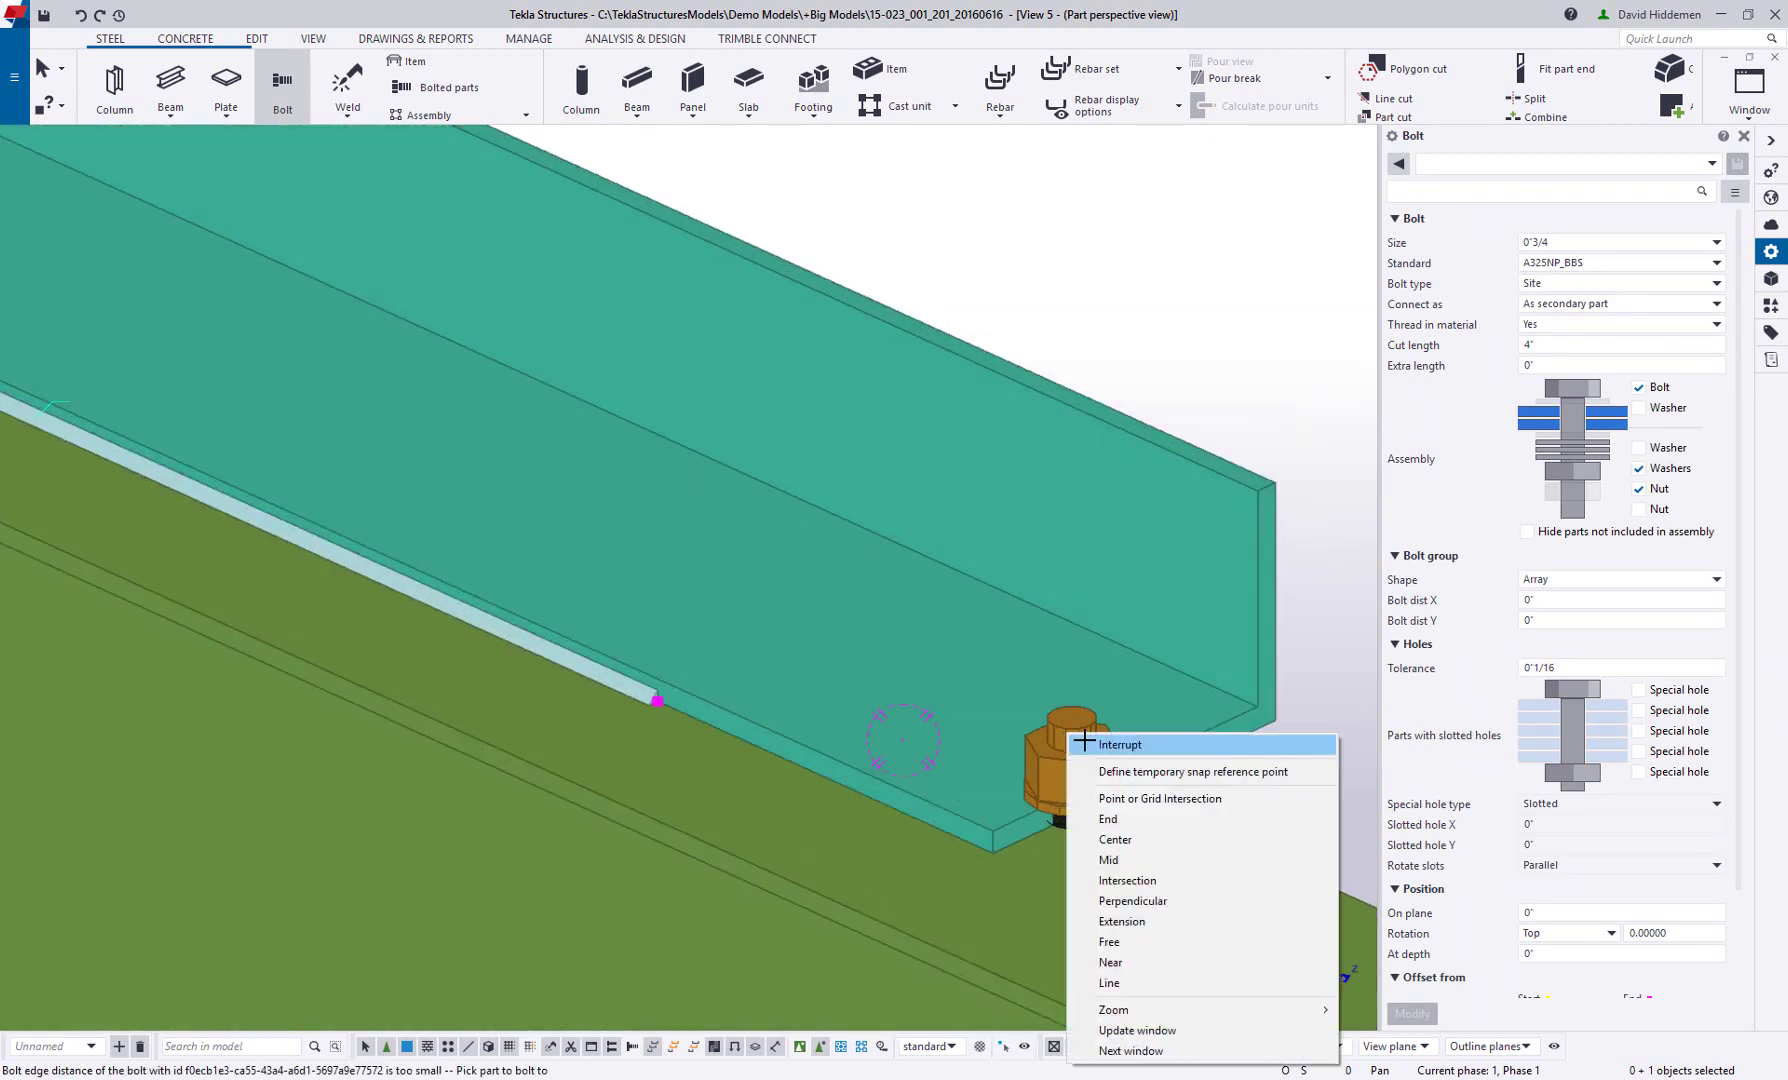
{"action": "left_click", "coordinate": [1084, 741]}
{"action": "left_click", "coordinate": [1070, 770]}
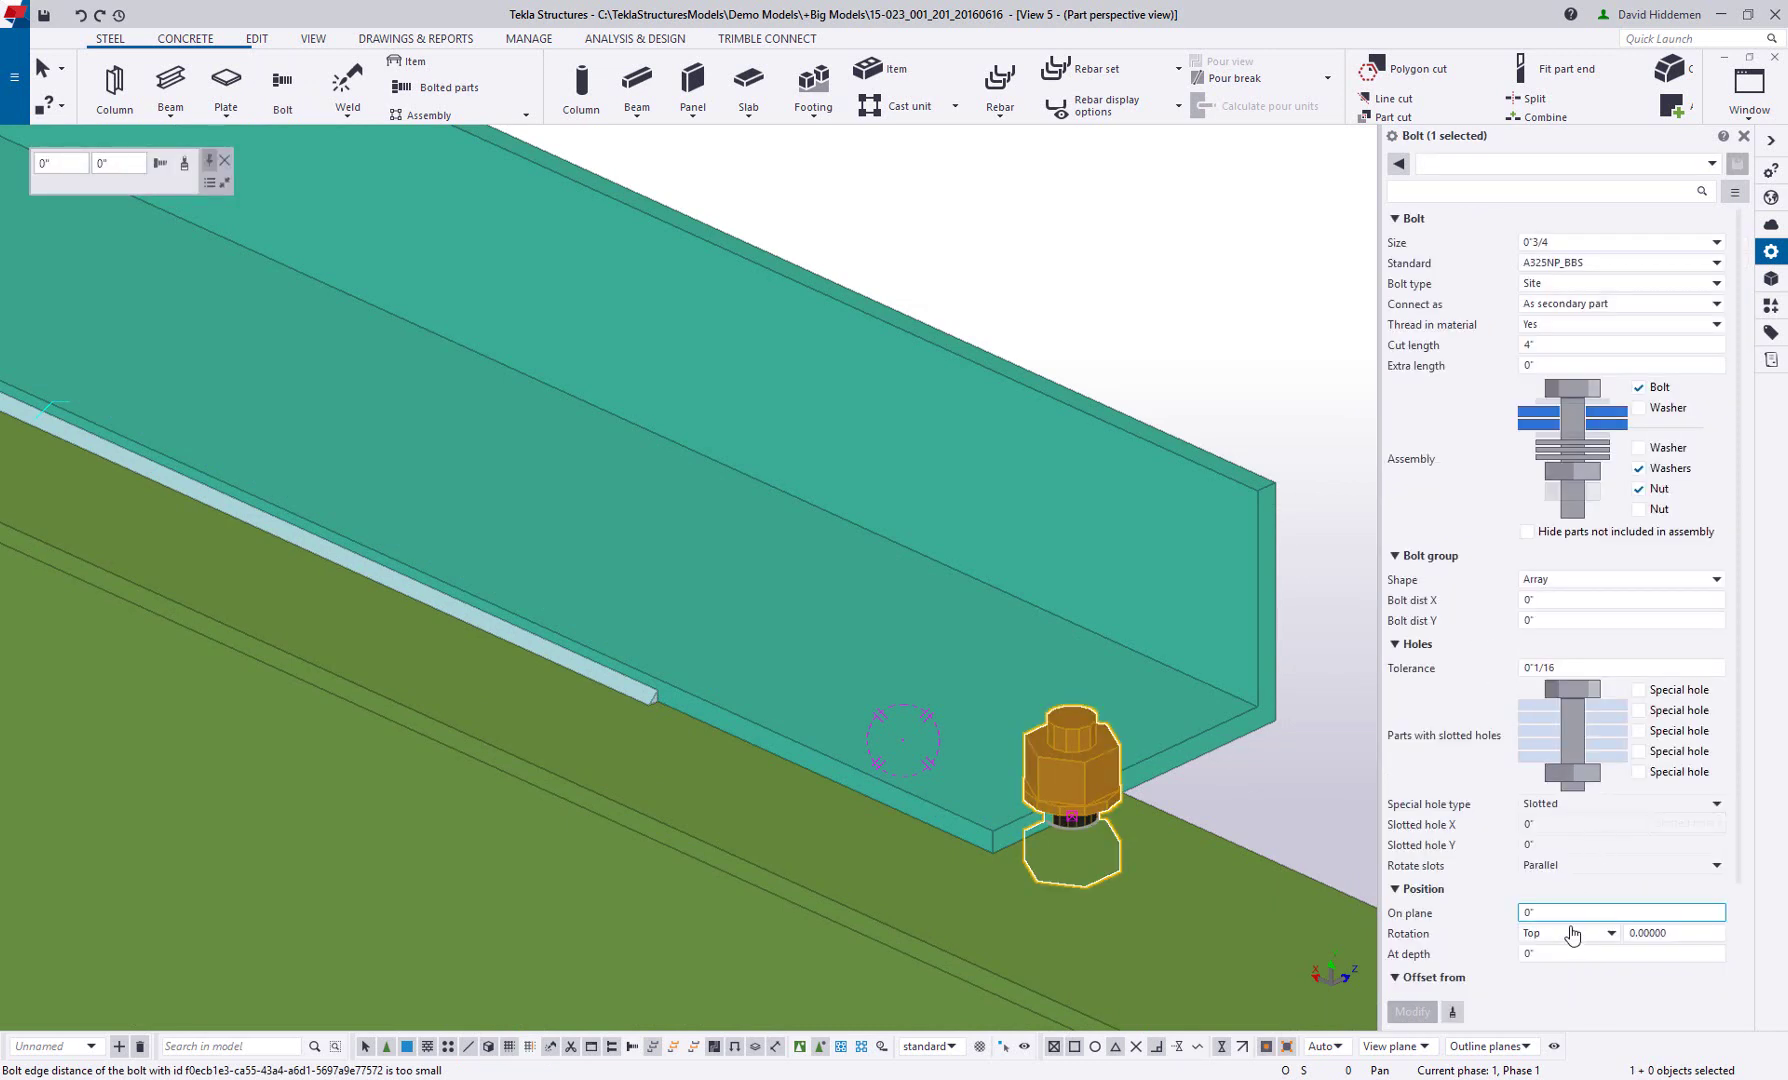
{"action": "scroll", "coordinate": [1560, 928], "scroll_direction": "down", "scroll_amount": 3}
Set the bolt's Dx start offset to 1.5 and X spacing to 3" to form a row
{"action": "double_click", "coordinate": [1533, 892]}
{"action": "type", "text": "1.5"}
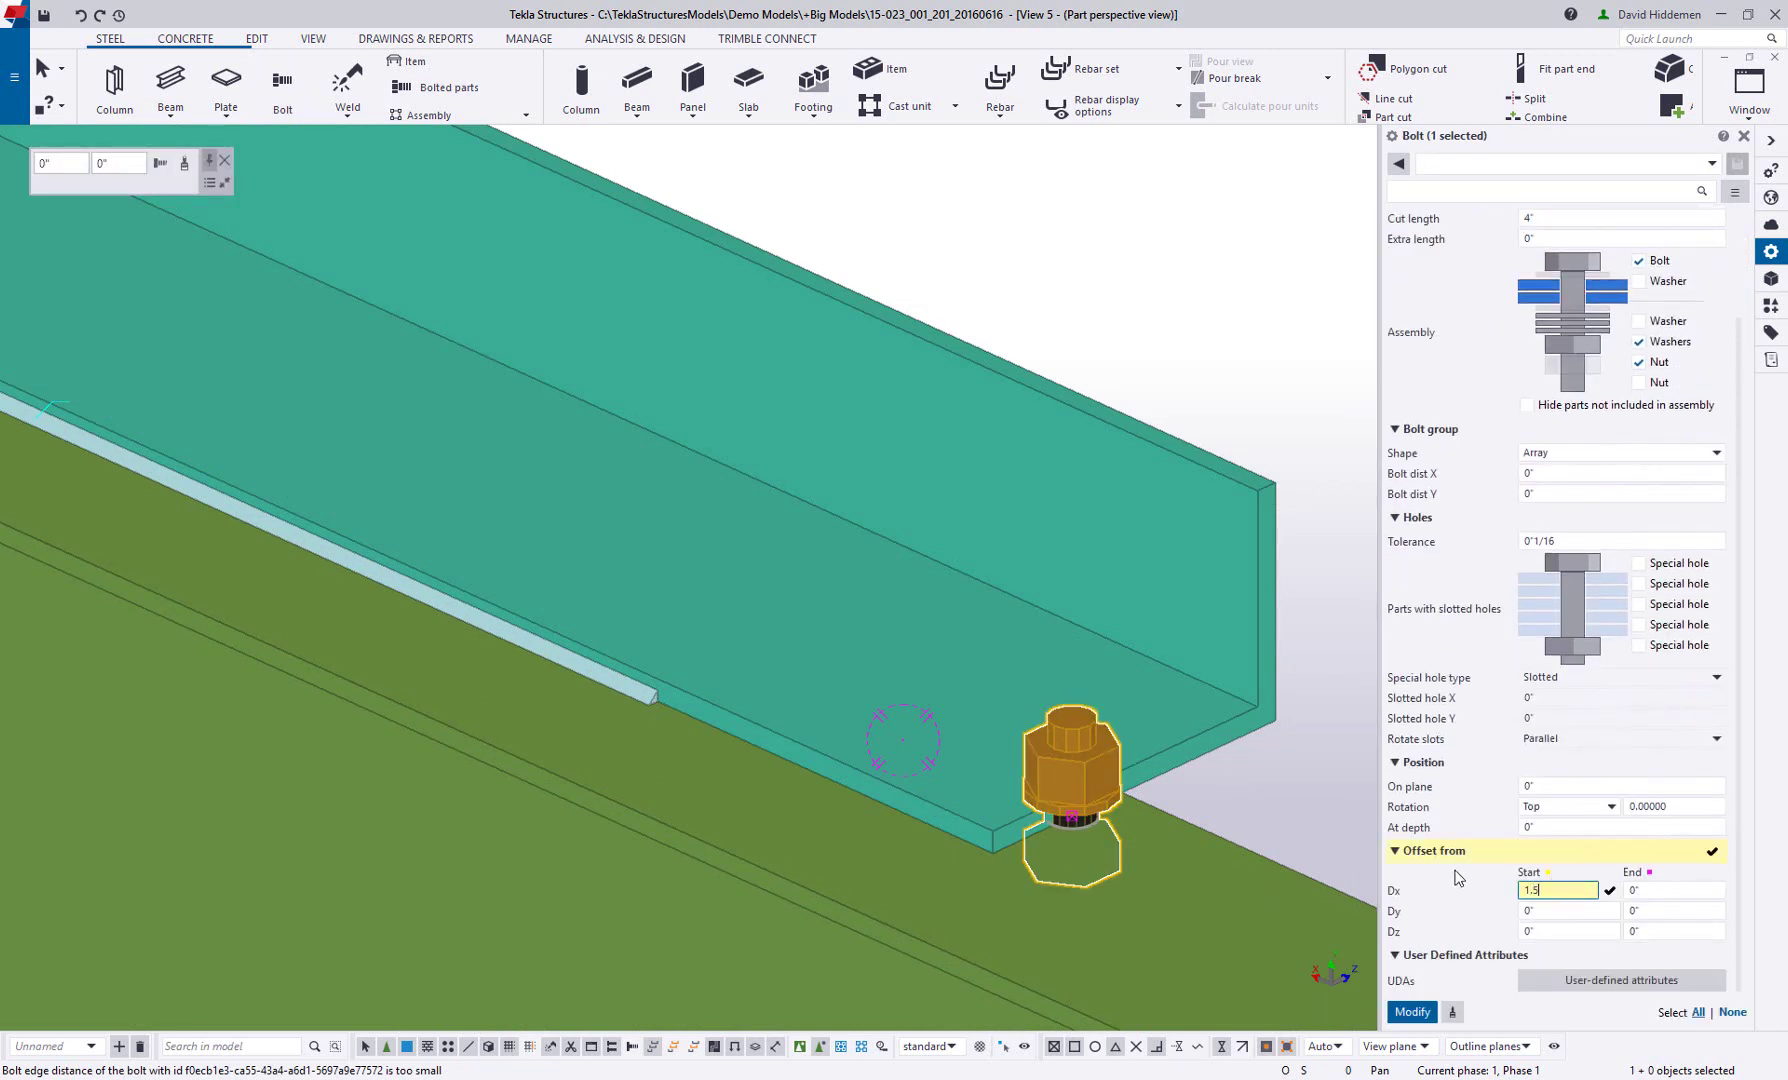
{"action": "key", "text": "Return"}
{"action": "left_click", "coordinate": [1557, 473]}
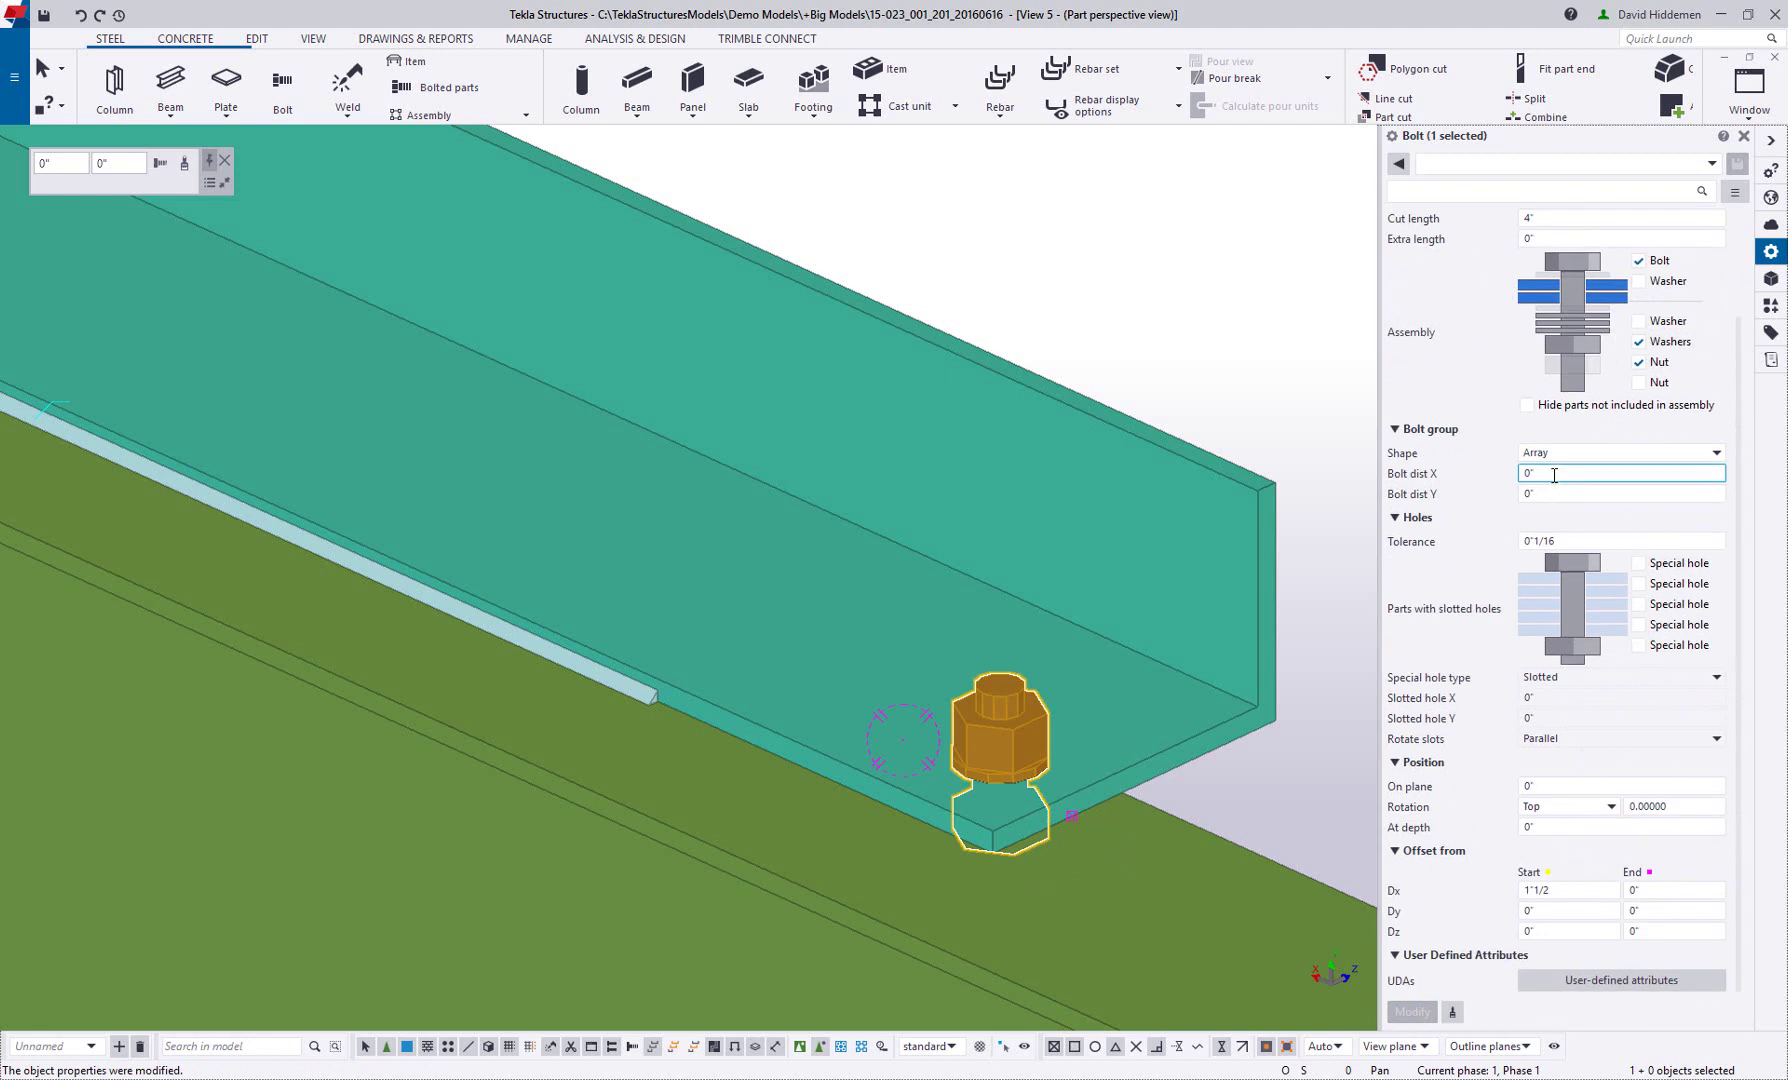
{"action": "type", "text": "3\""}
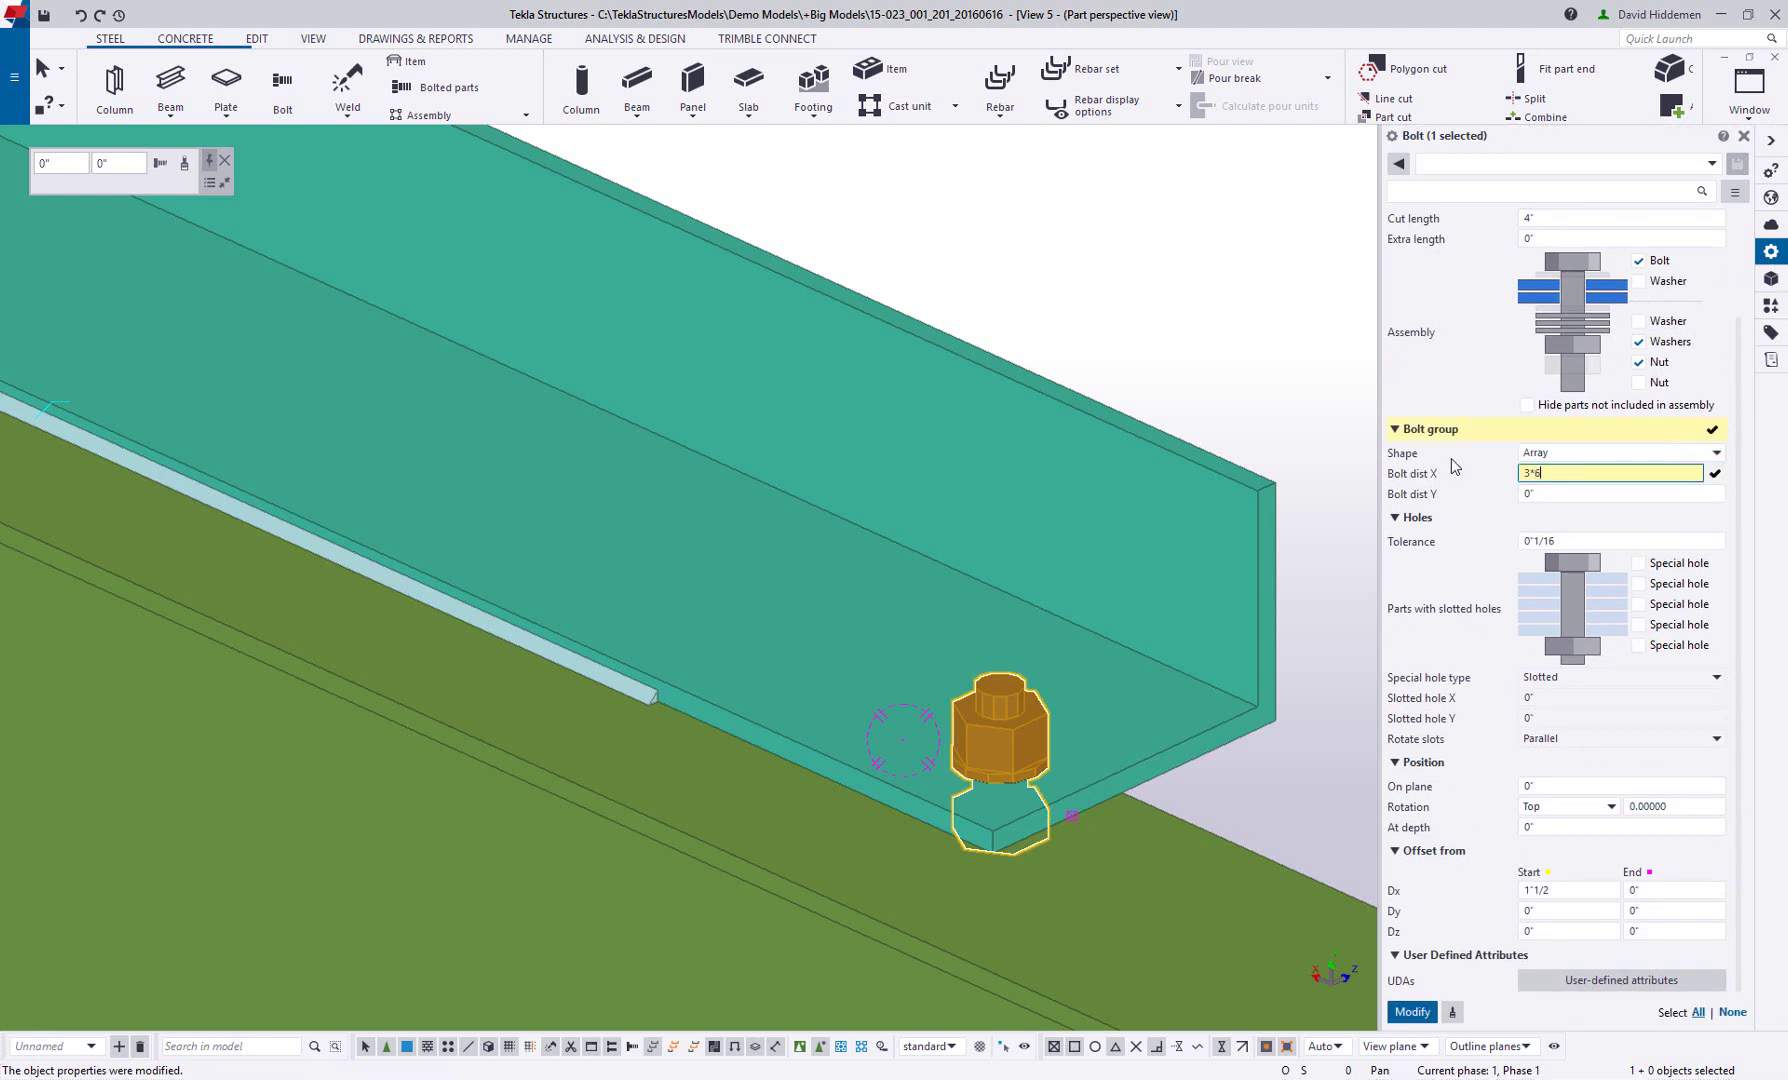
{"action": "key", "text": "Return"}
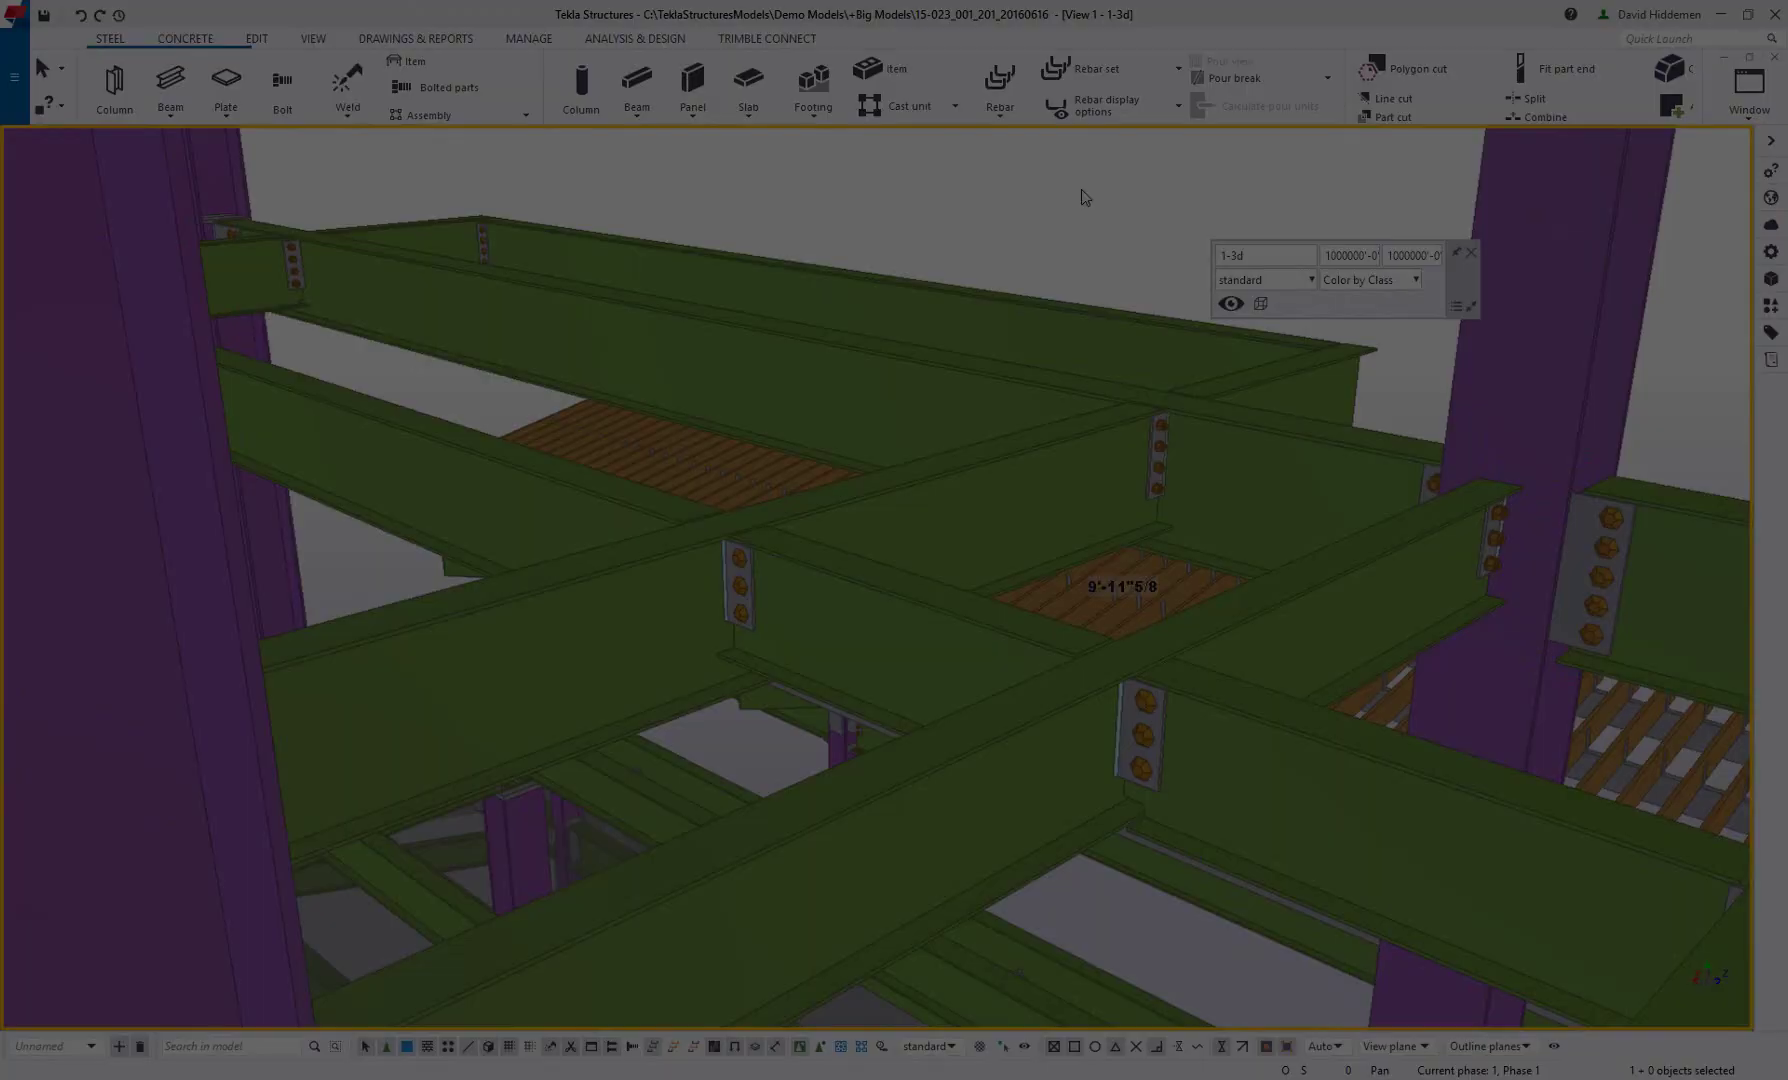
Cycle part display through wireframe to rendered (Ctrl+1–4) and connection display (Shift+1–4)
{"action": "key", "text": "ctrl+1"}
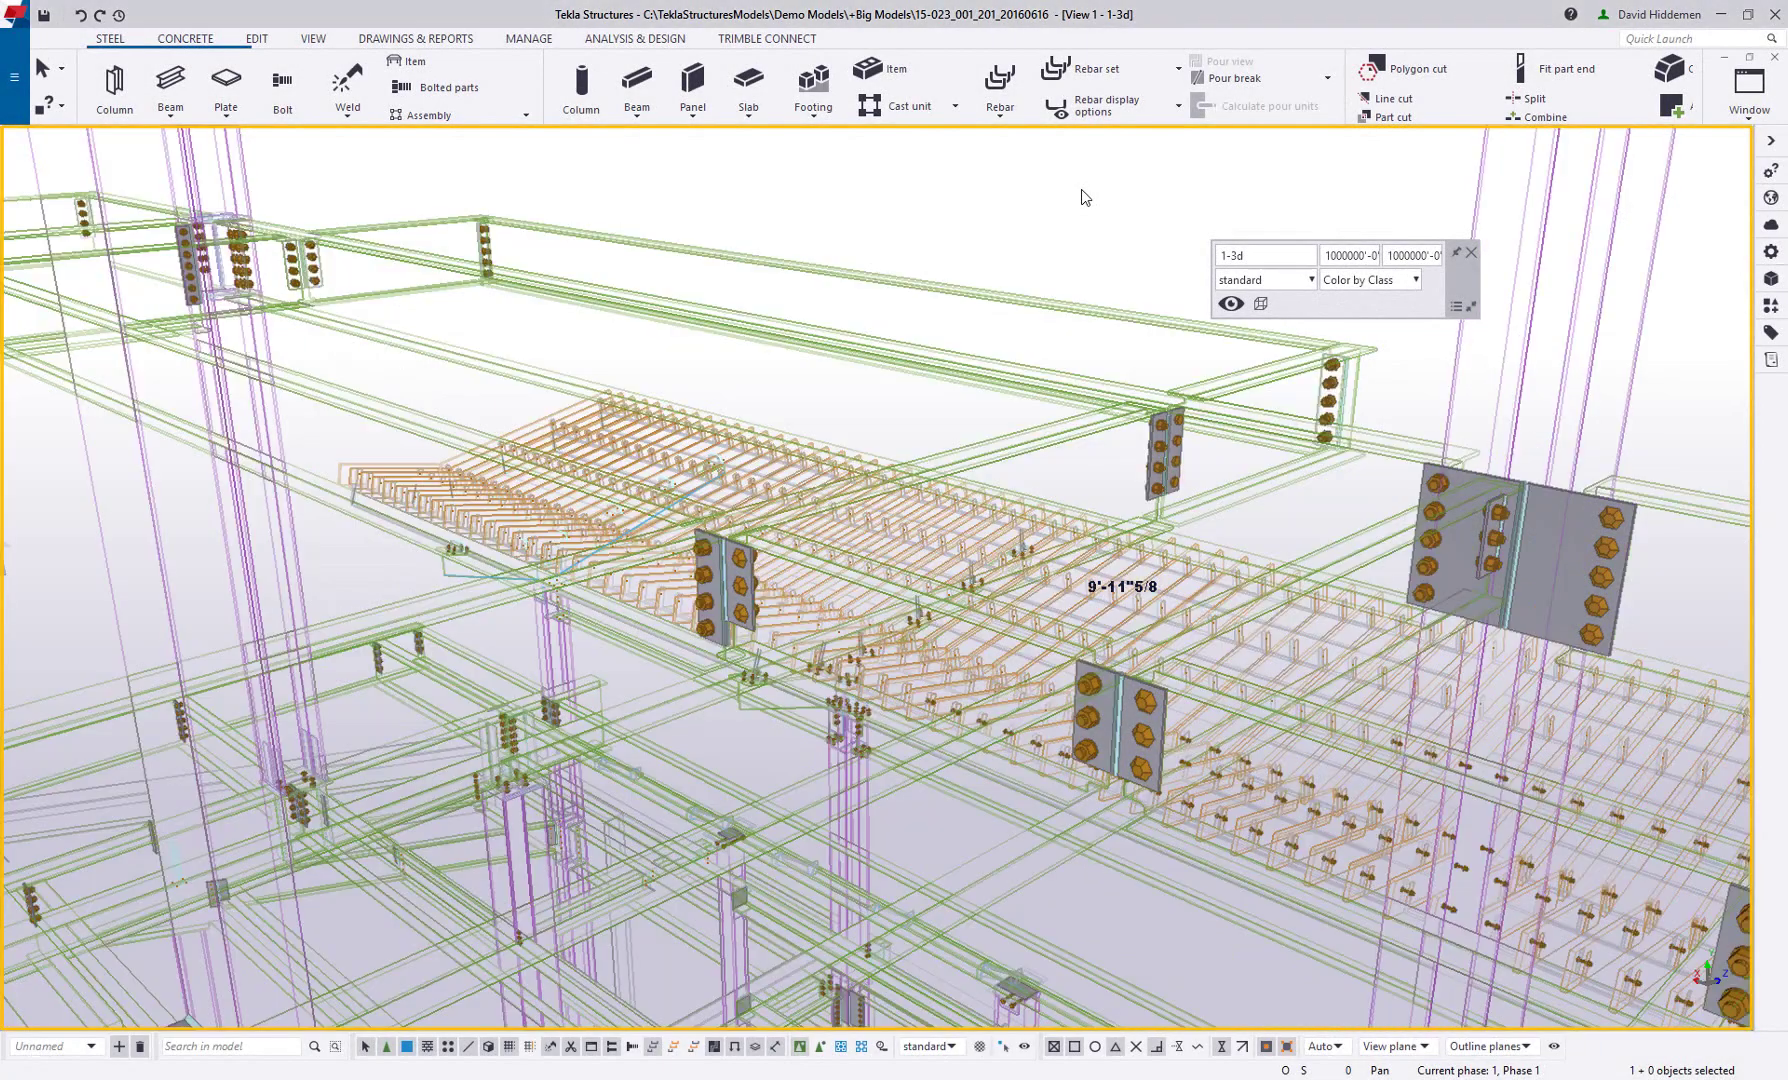
{"action": "key", "text": "ctrl+2"}
{"action": "key", "text": "ctrl+3"}
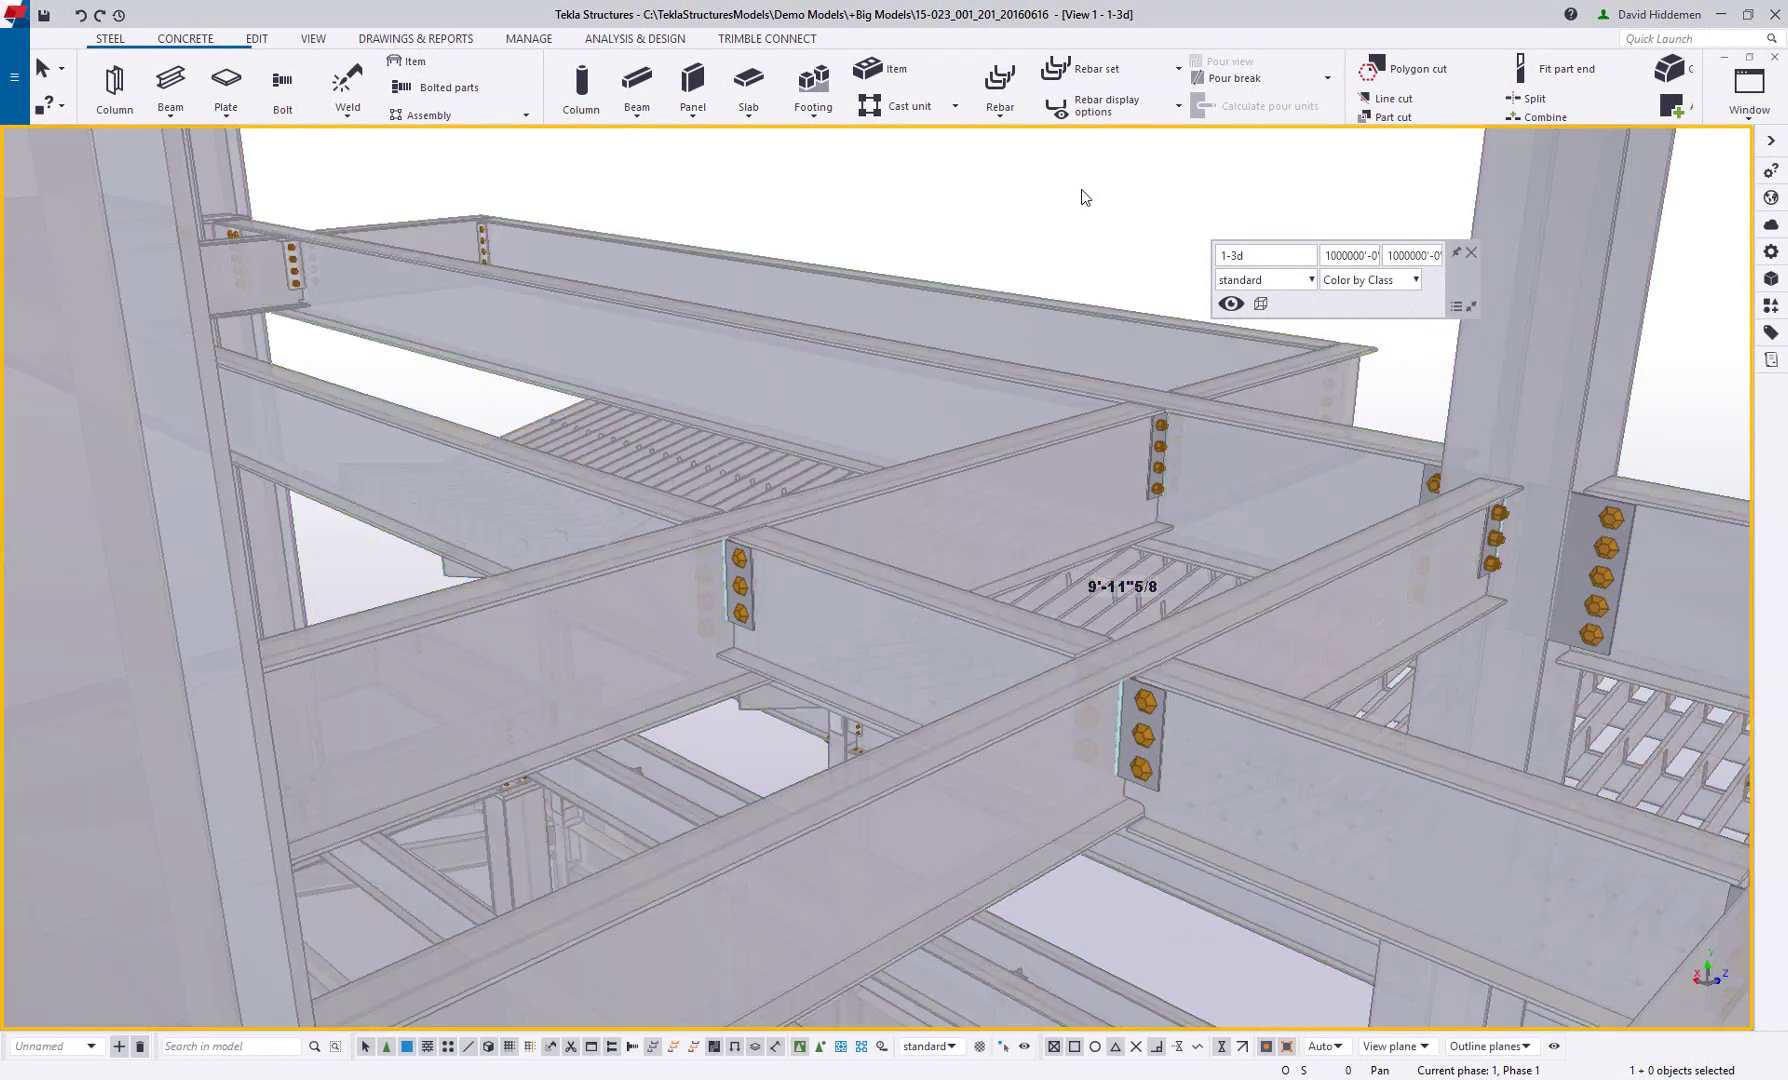
{"action": "key", "text": "ctrl+4"}
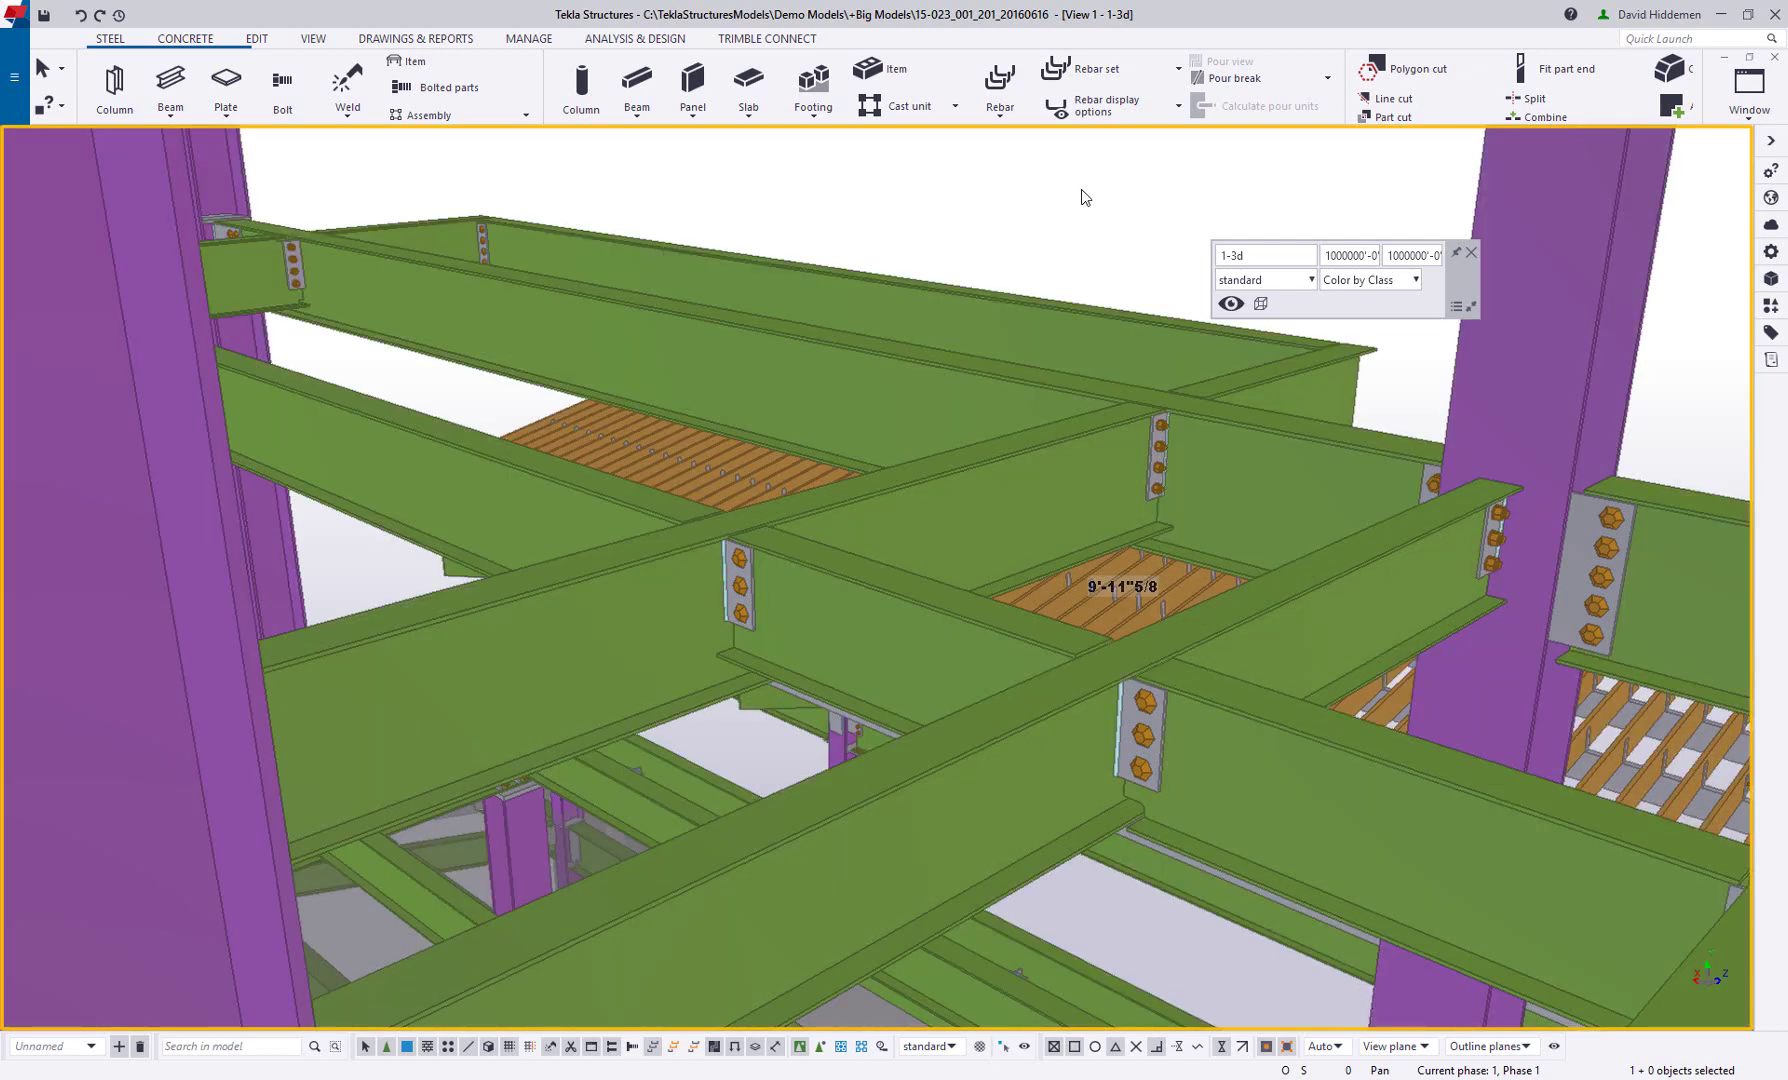
{"action": "key", "text": "shift+1"}
{"action": "key", "text": "shift+2"}
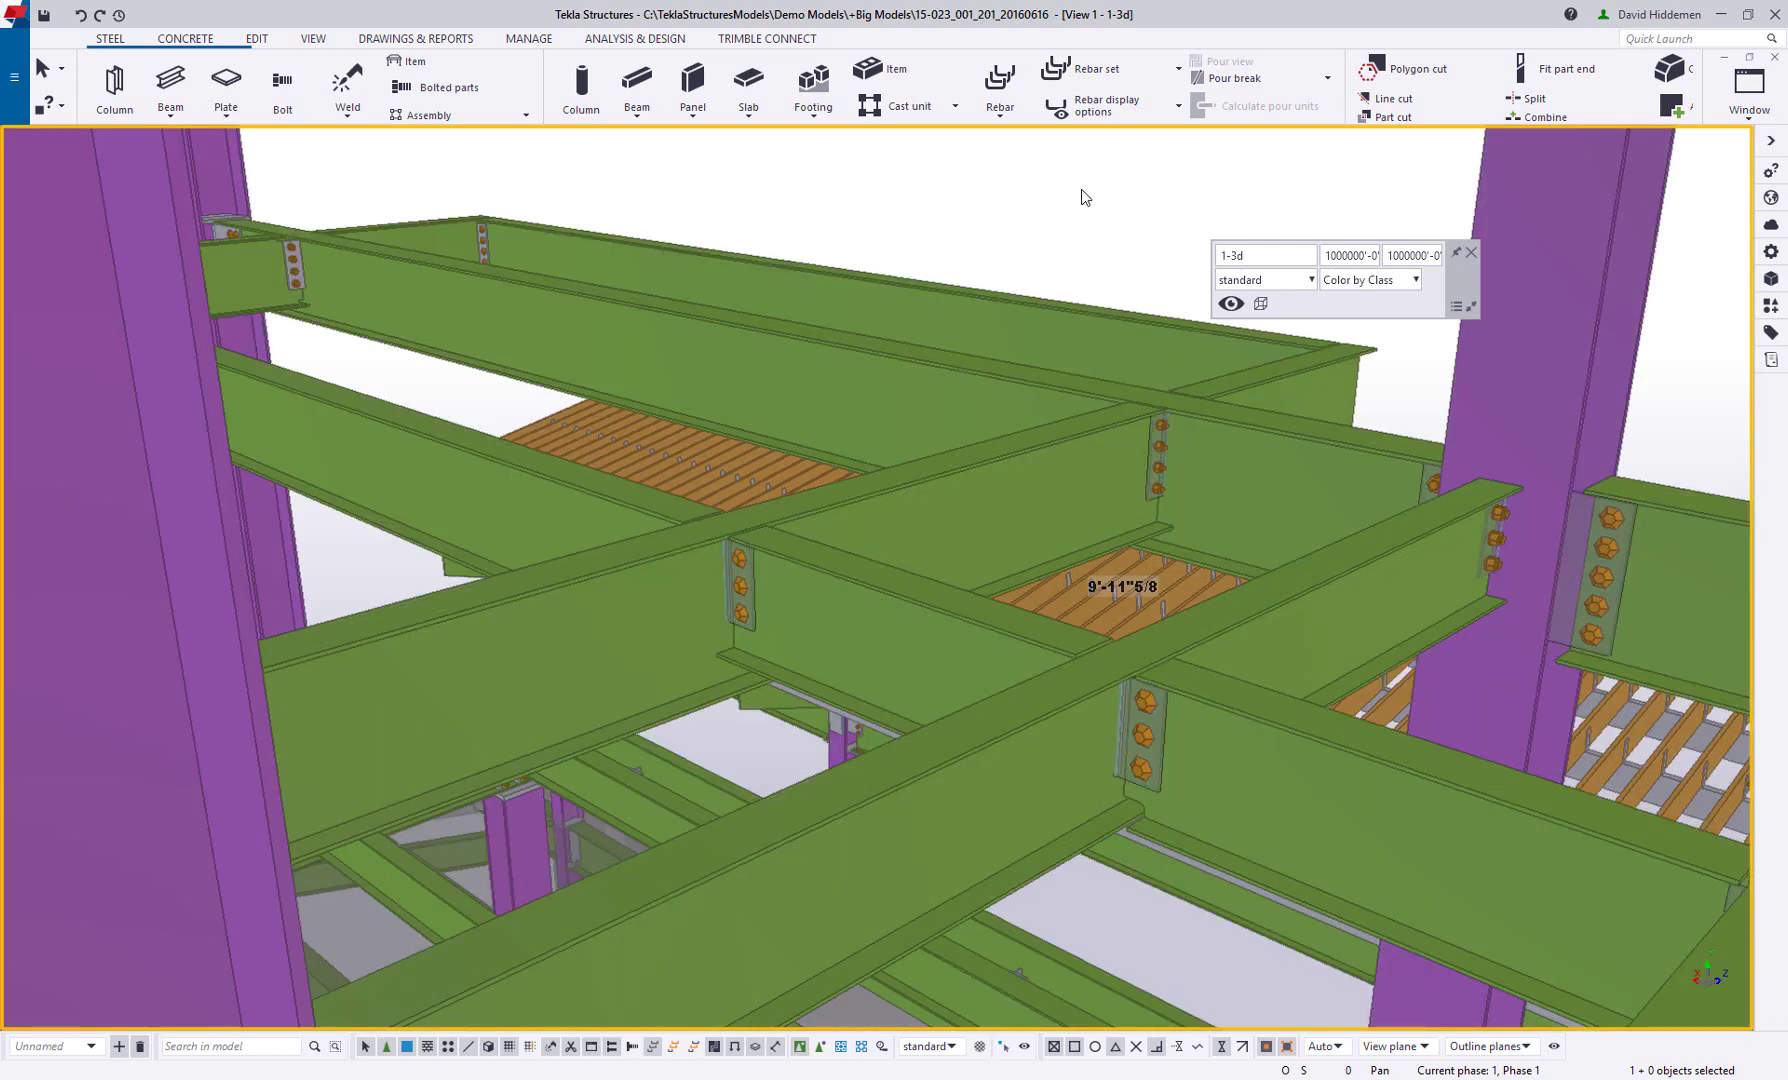
{"action": "key", "text": "shift+3"}
{"action": "key", "text": "shift+4"}
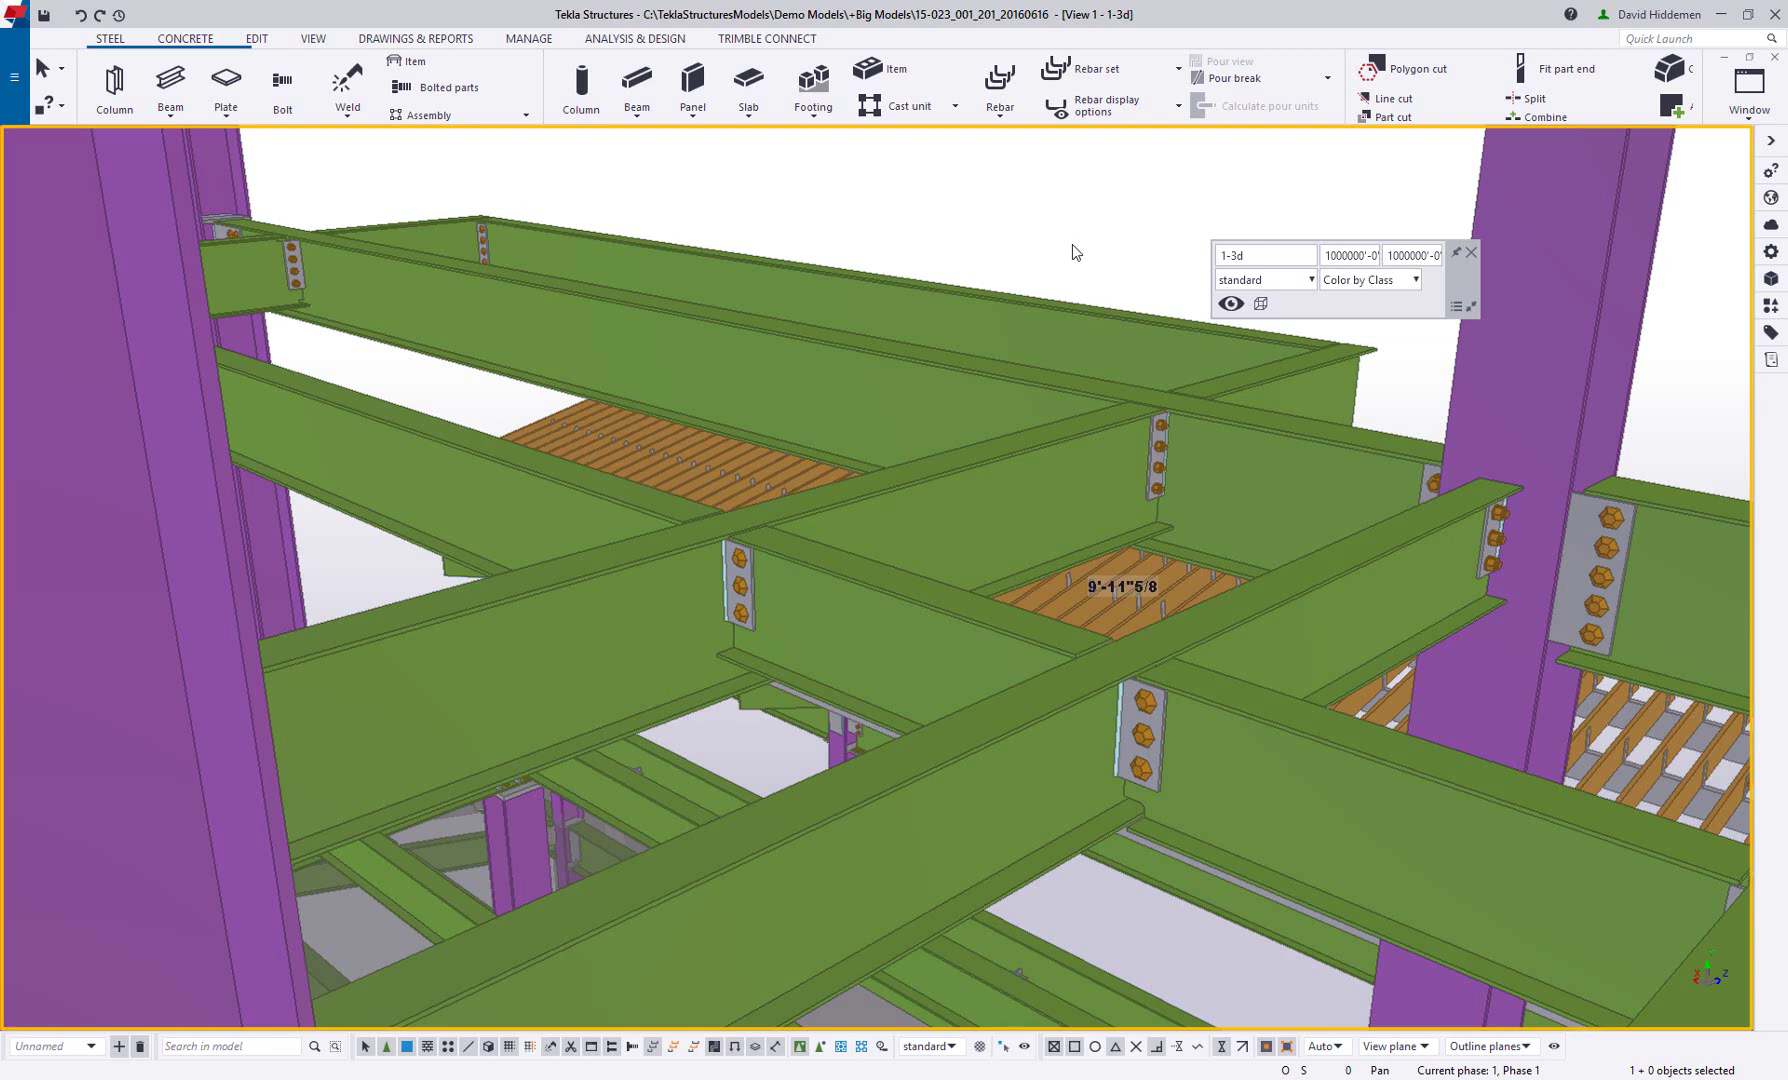
Hide the selected beams around the grating and redraw the view
{"action": "left_click", "coordinate": [1059, 492], "text": "shift"}
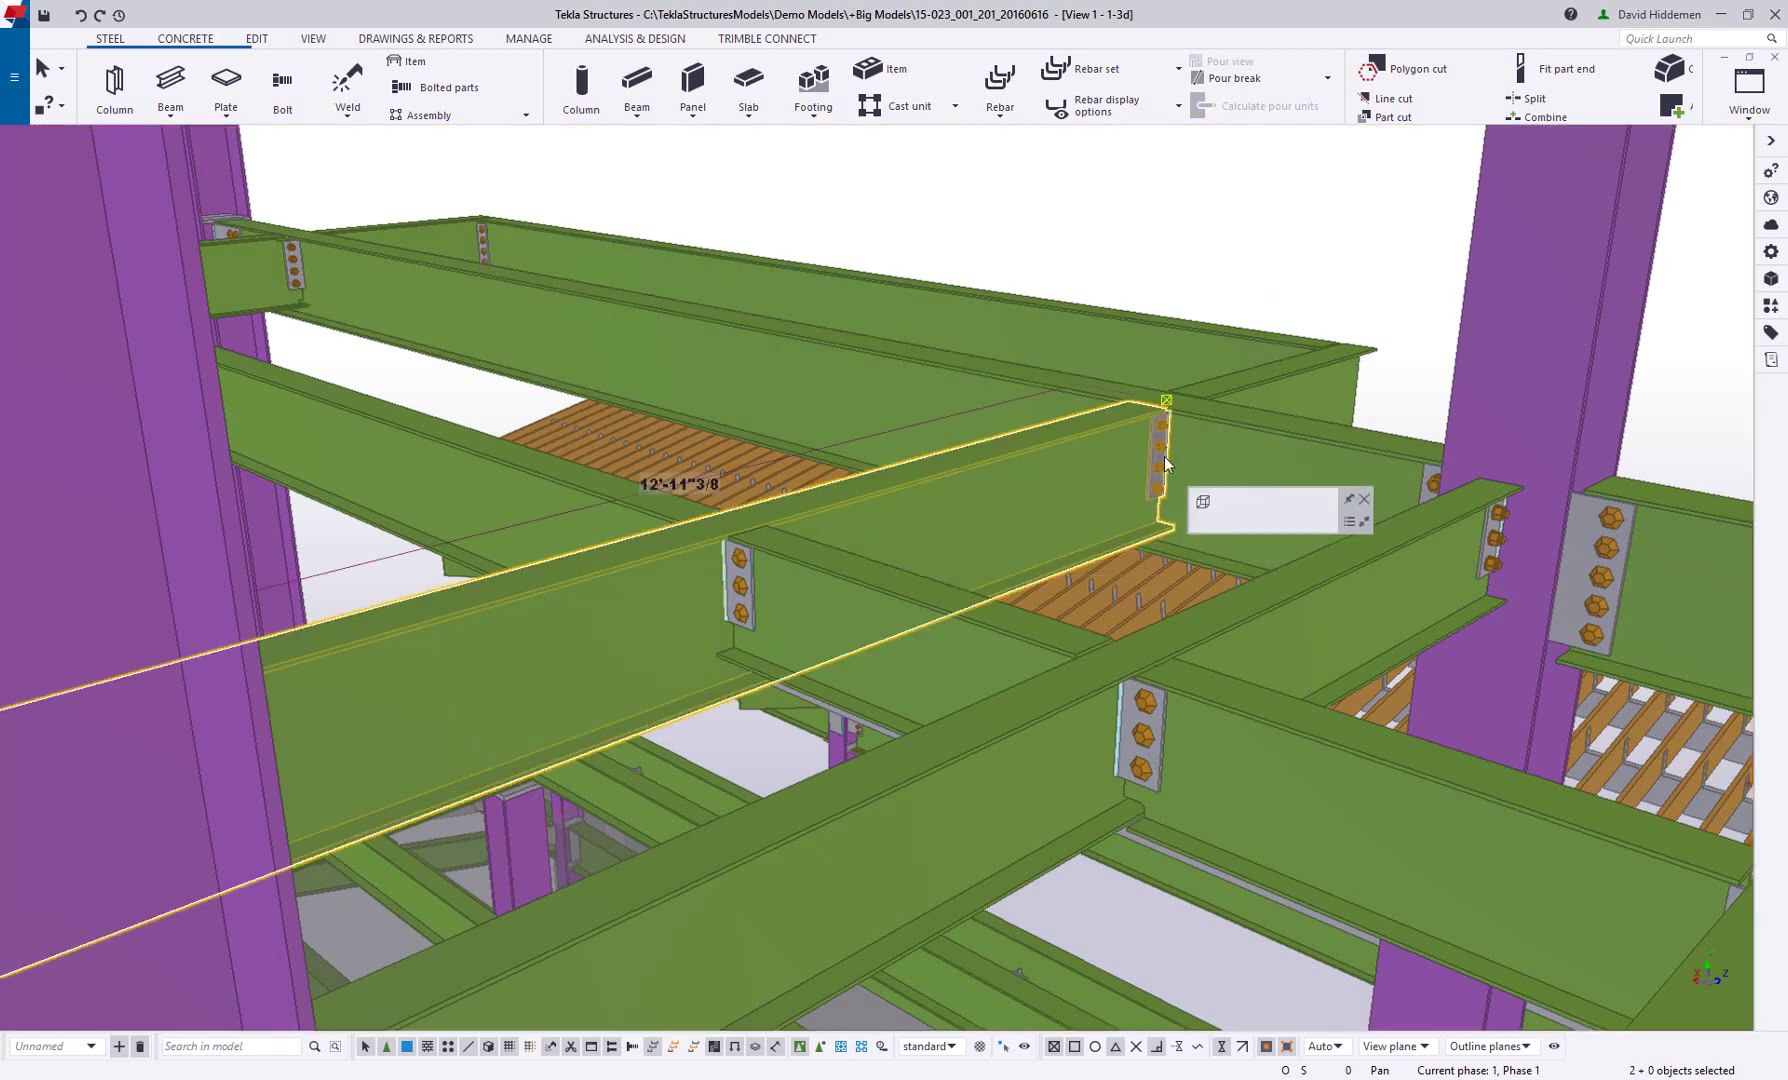
{"action": "left_click", "coordinate": [1224, 425], "text": "shift"}
{"action": "left_click", "coordinate": [1267, 376], "text": "shift"}
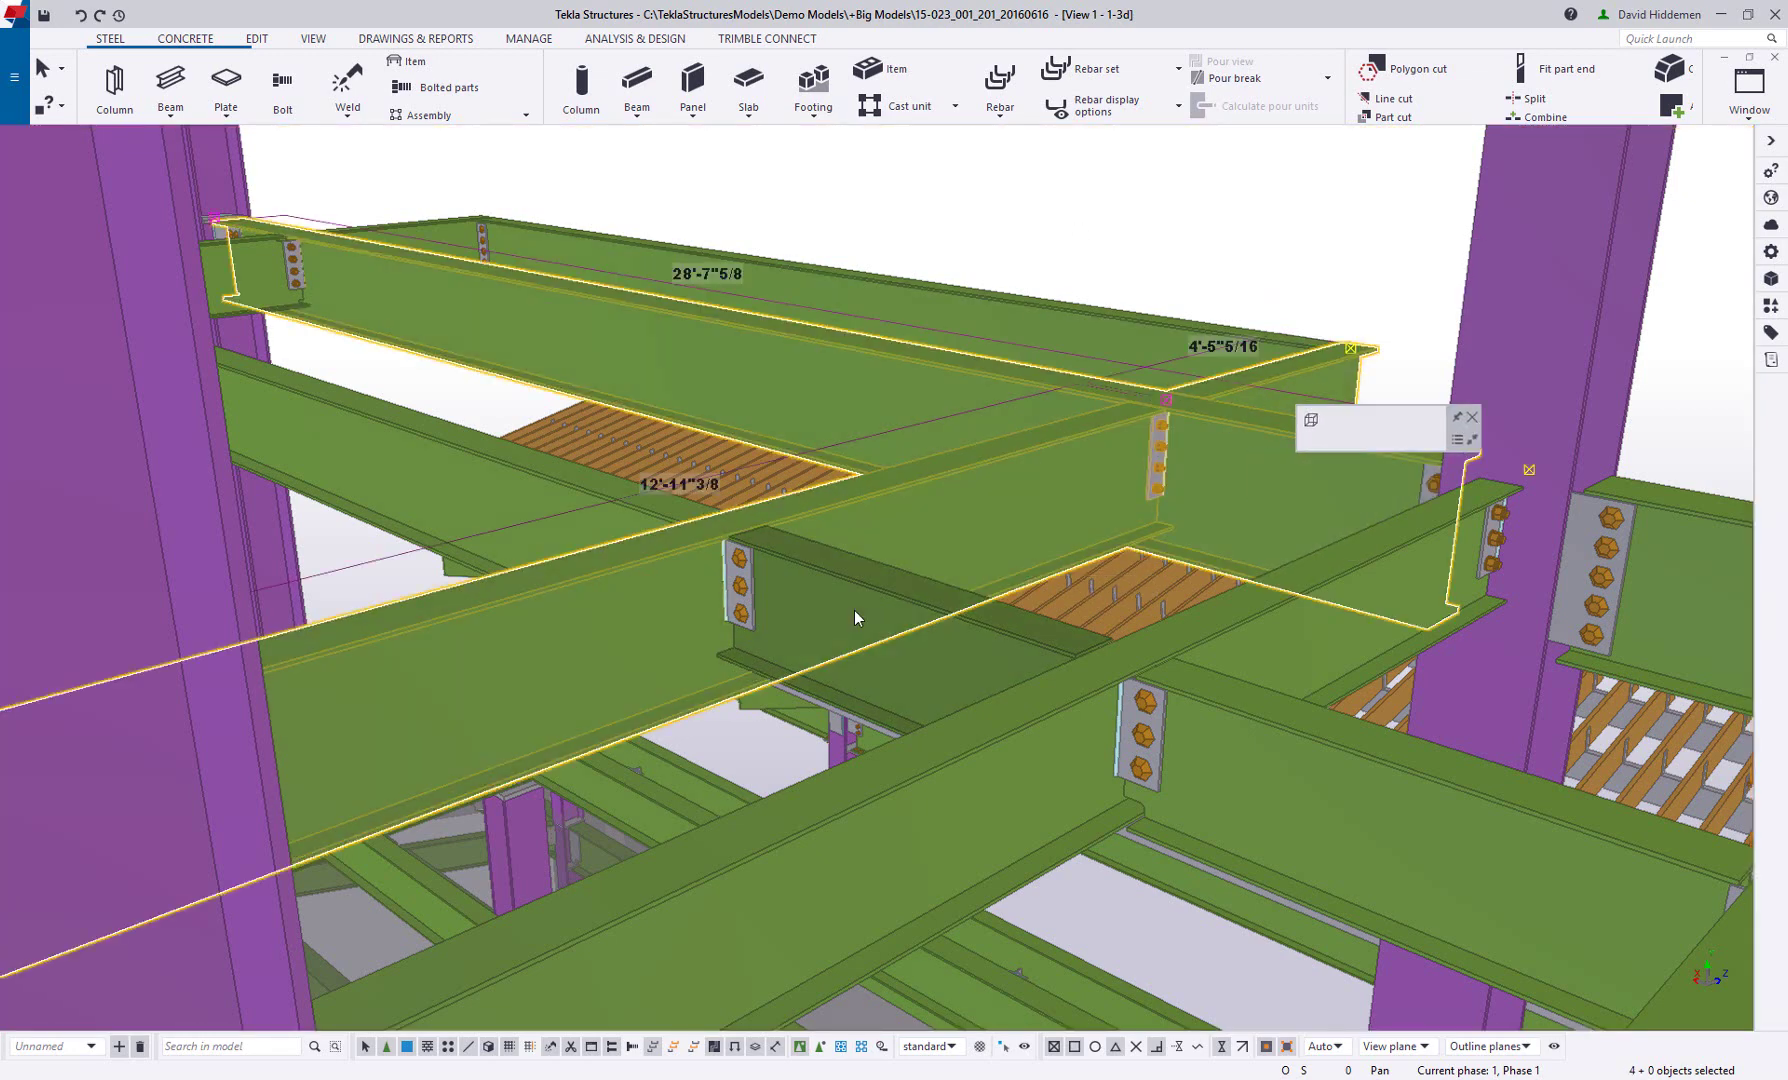
{"action": "left_click", "coordinate": [855, 617], "text": "shift"}
{"action": "right_click", "coordinate": [740, 589]}
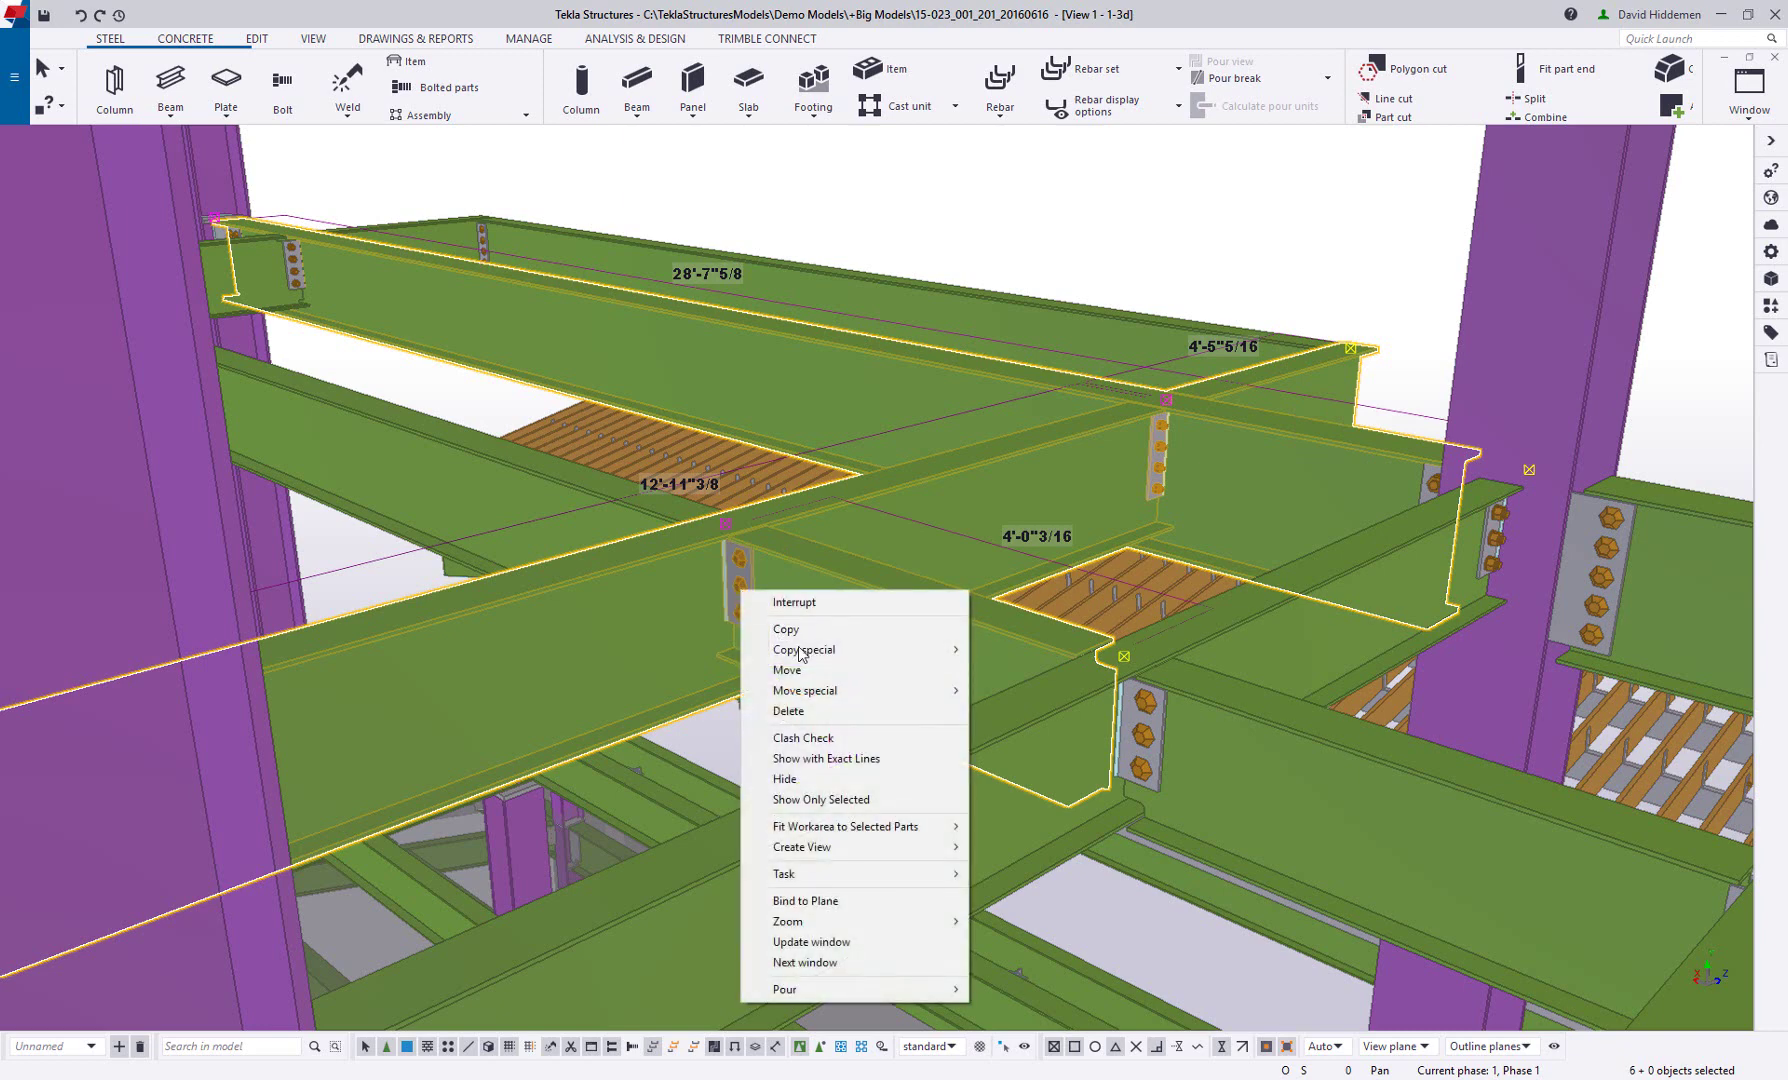
{"action": "left_click", "coordinate": [785, 778]}
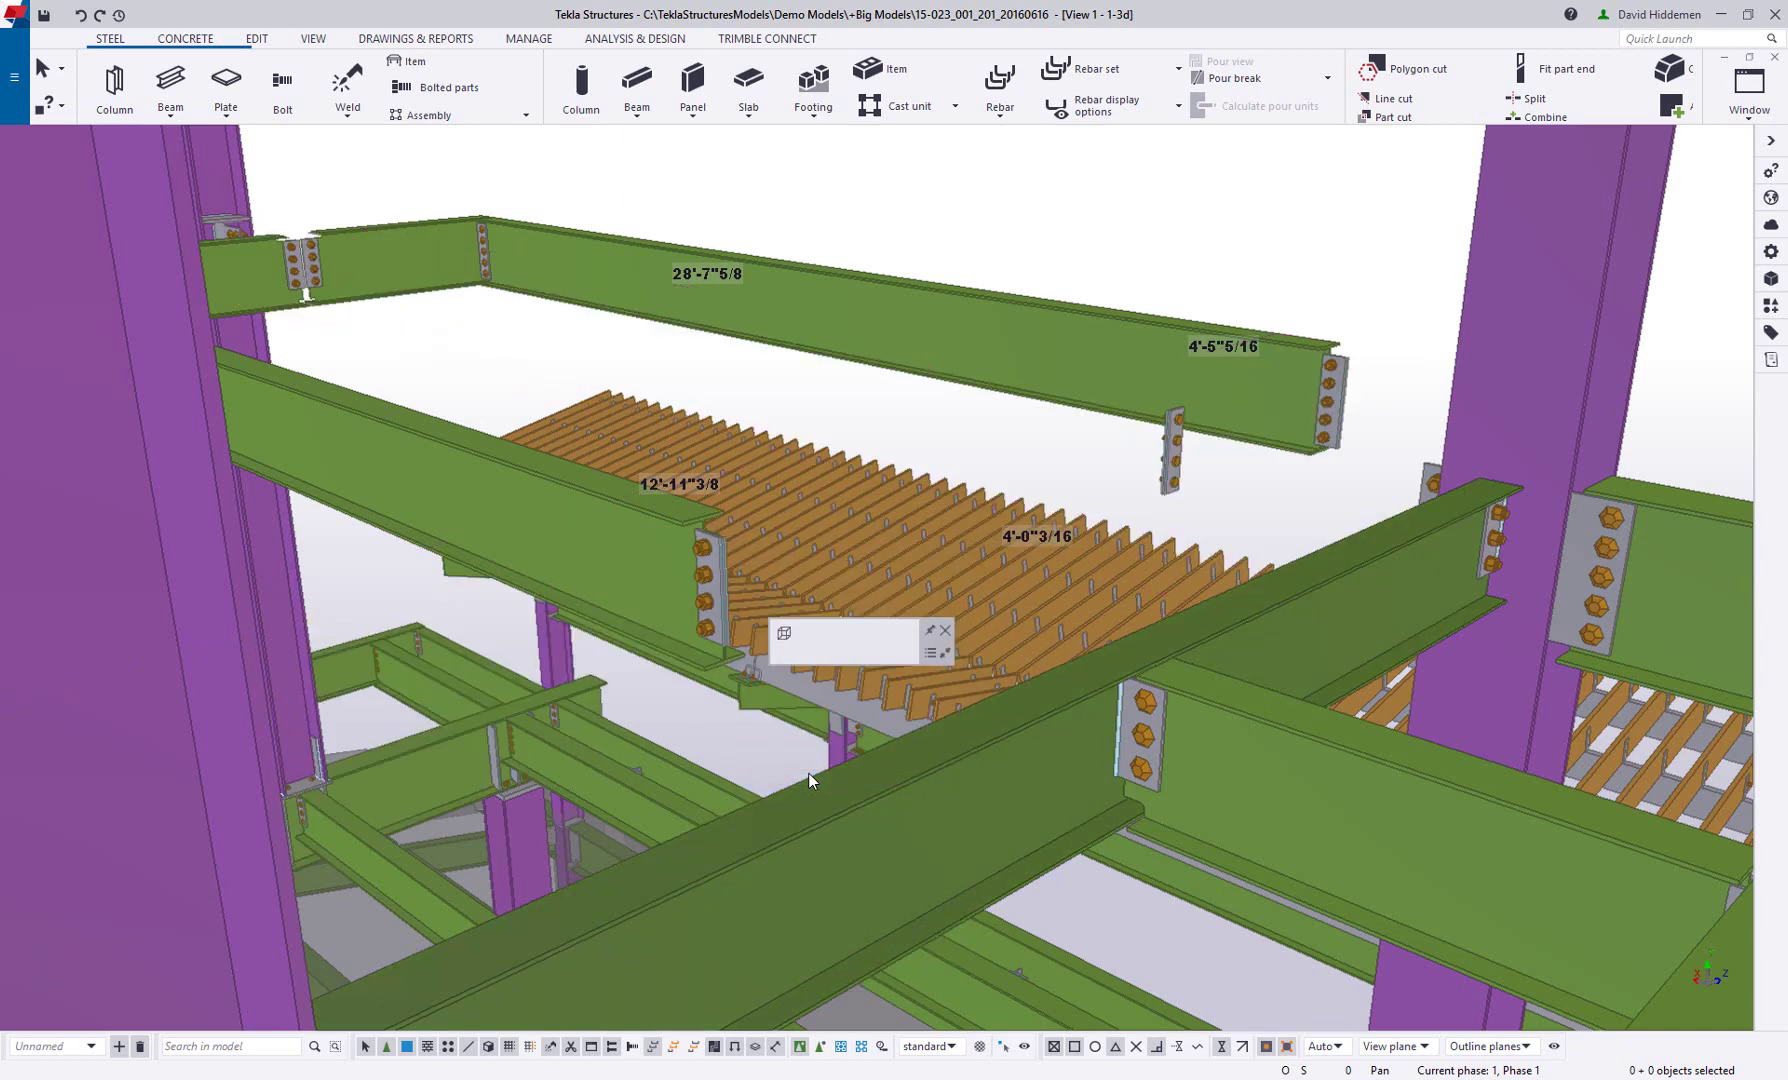
{"action": "right_click", "coordinate": [1256, 213]}
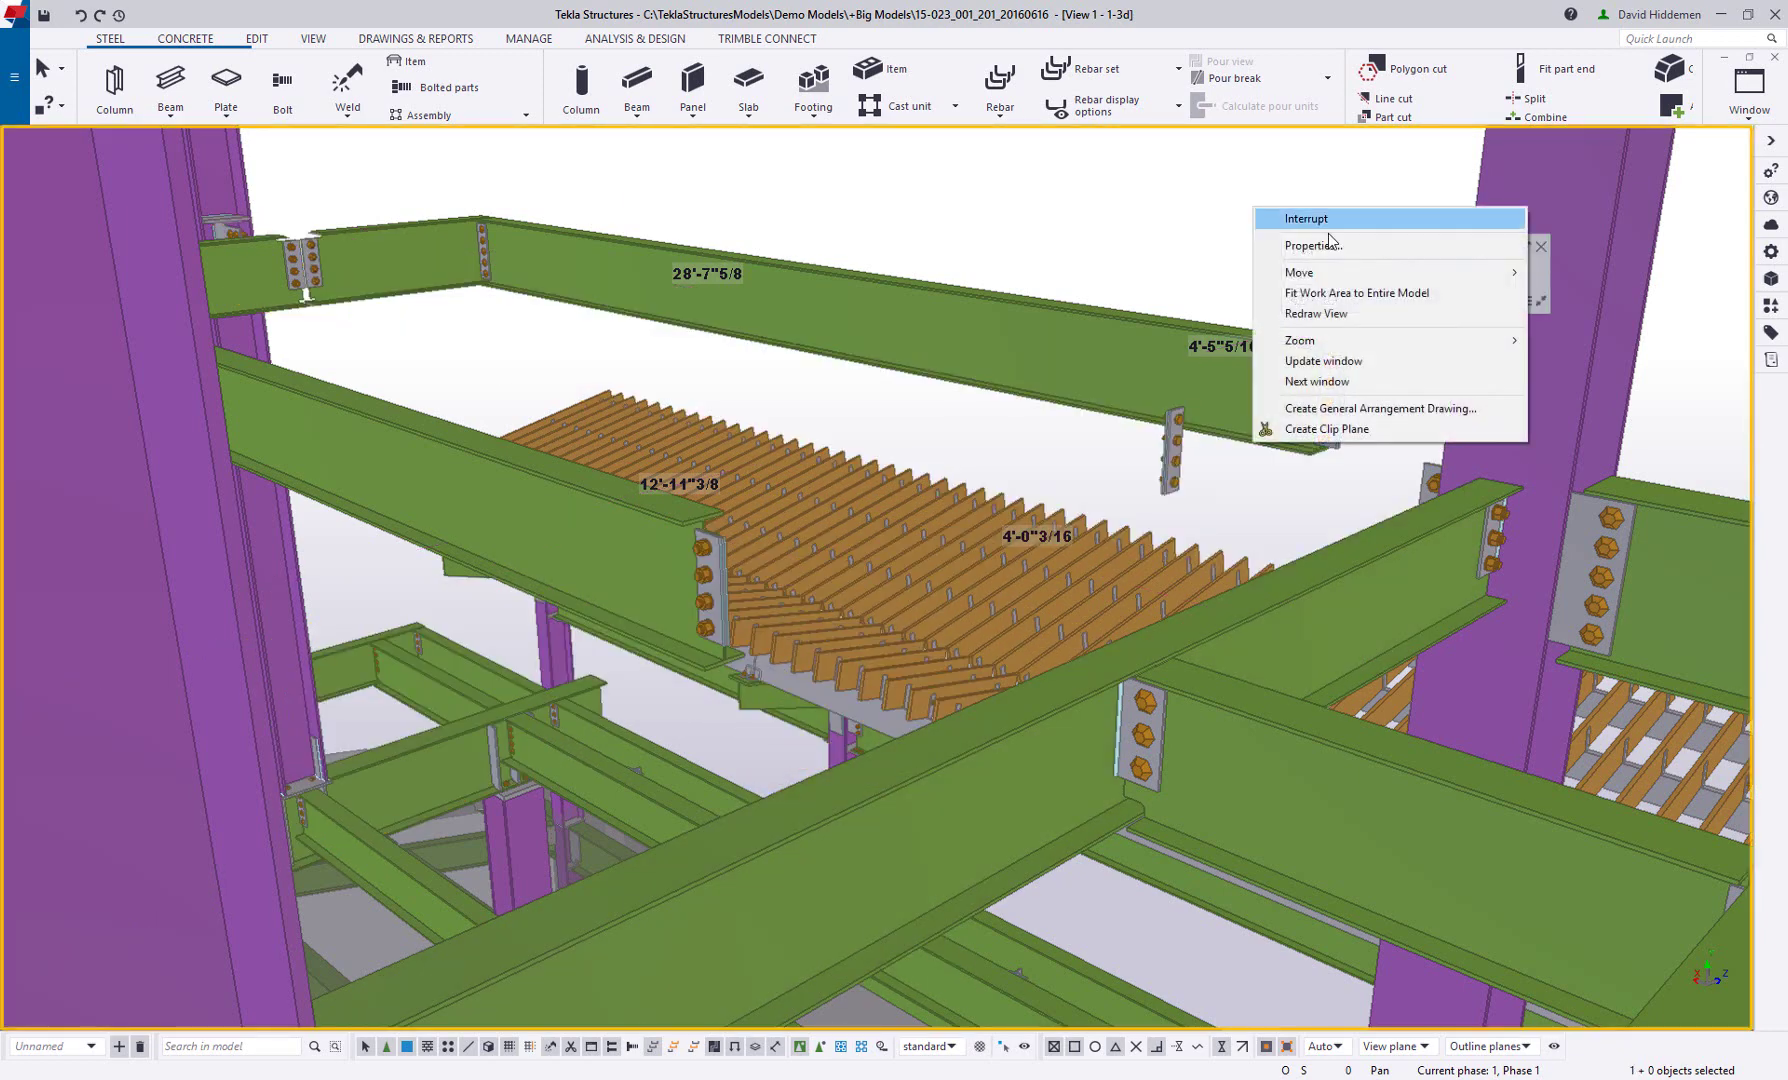
{"action": "left_click", "coordinate": [1315, 313]}
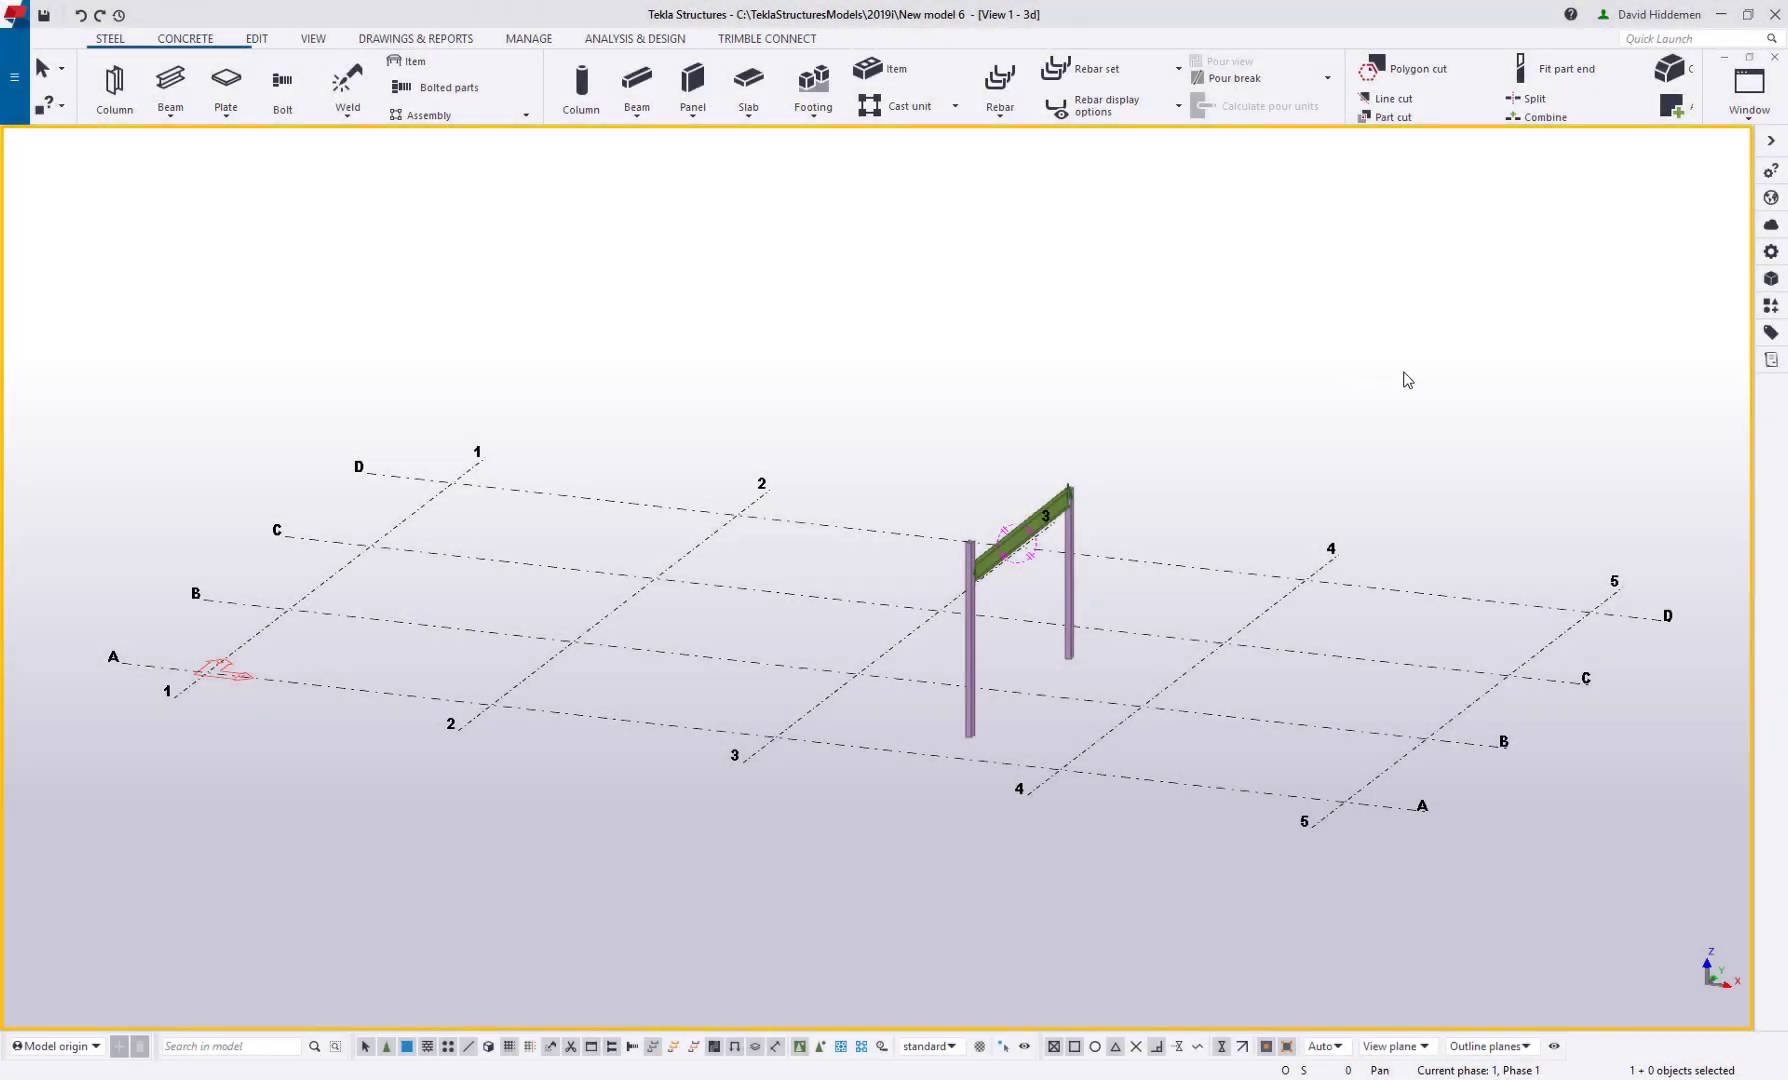
Choose Cloud Scan.e57 as the point cloud to attach
{"action": "left_click", "coordinate": [1771, 227]}
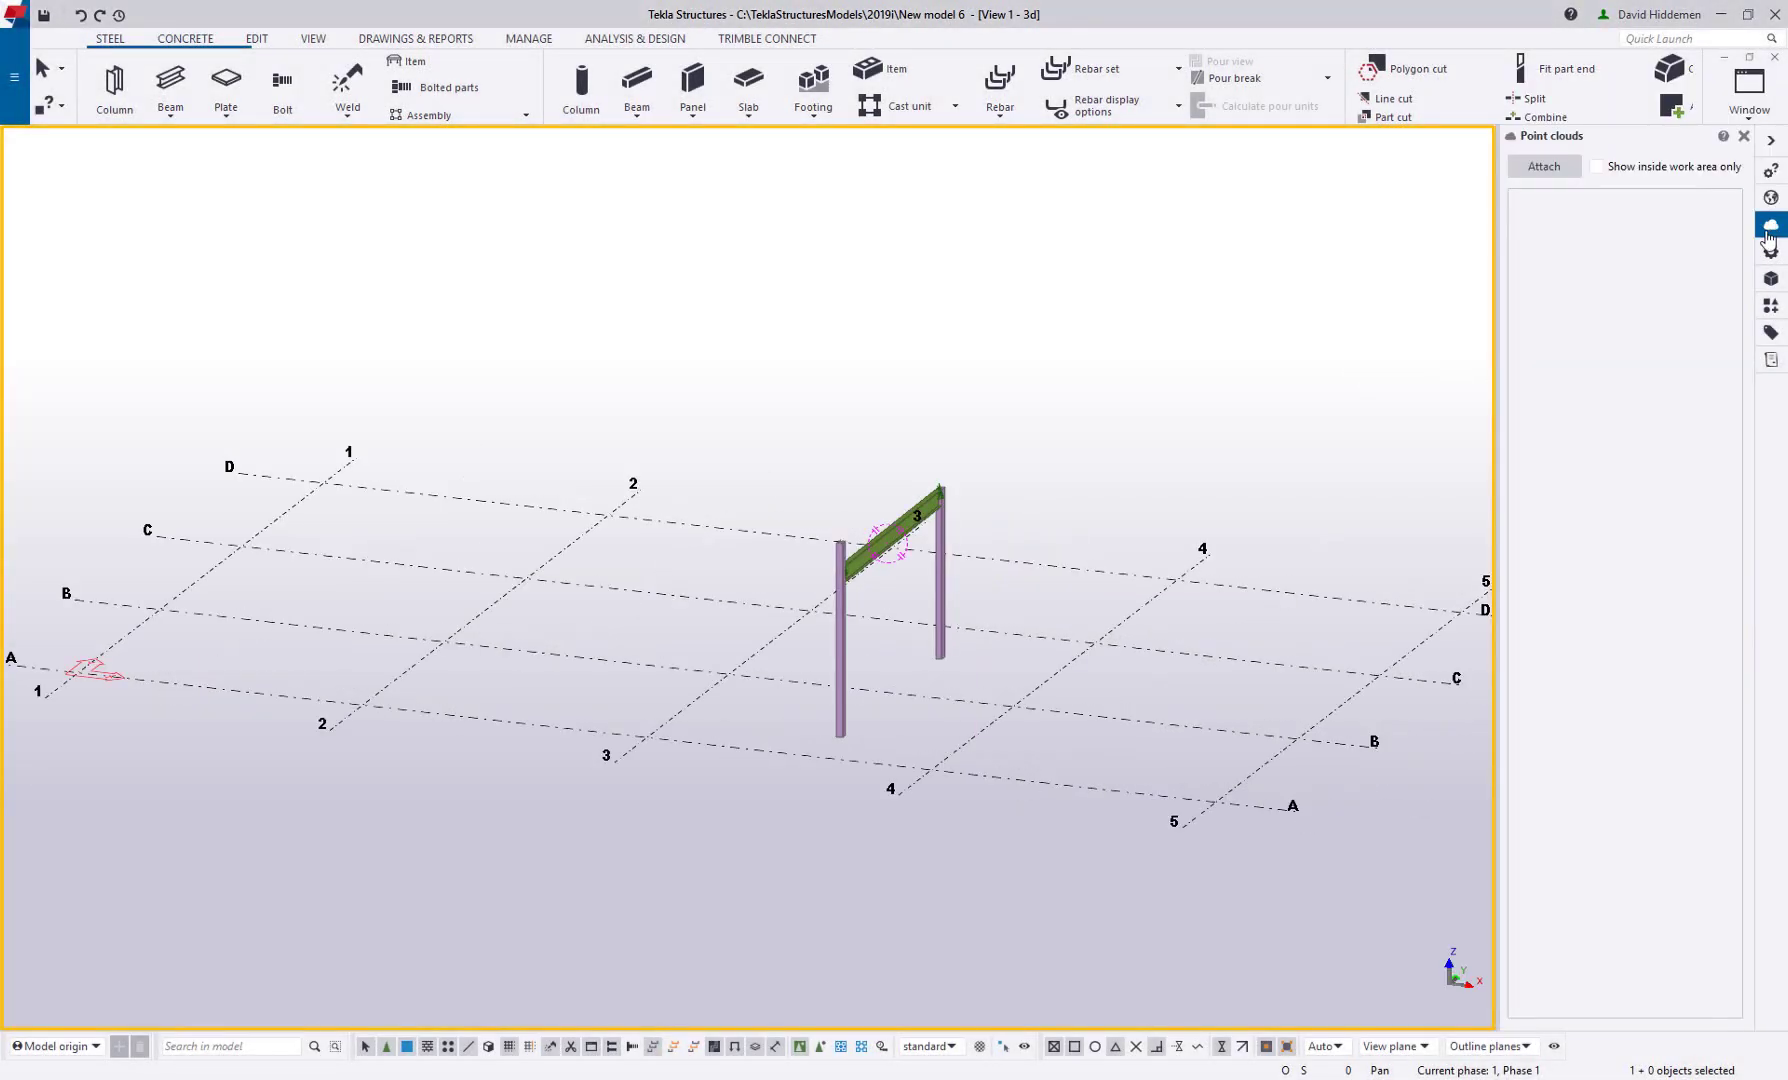
{"action": "left_click", "coordinate": [1551, 177]}
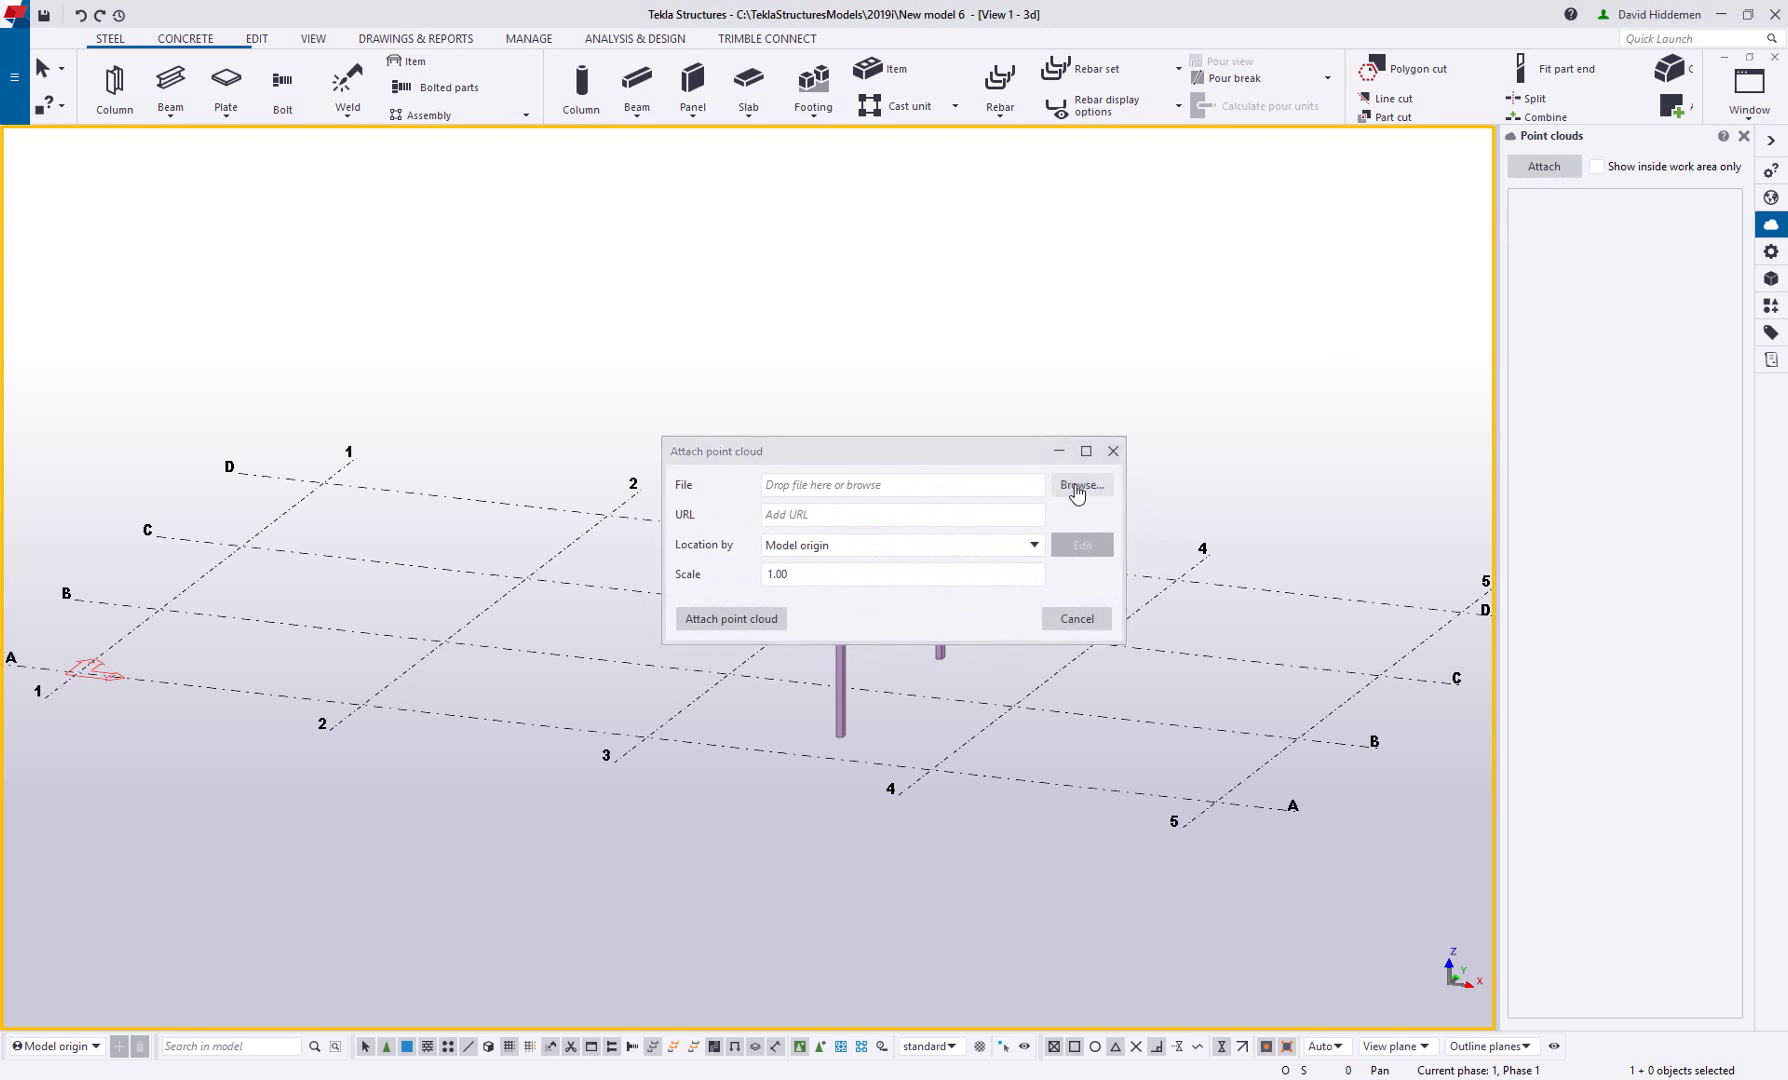
{"action": "left_click", "coordinate": [1078, 485]}
{"action": "left_click", "coordinate": [1006, 708]}
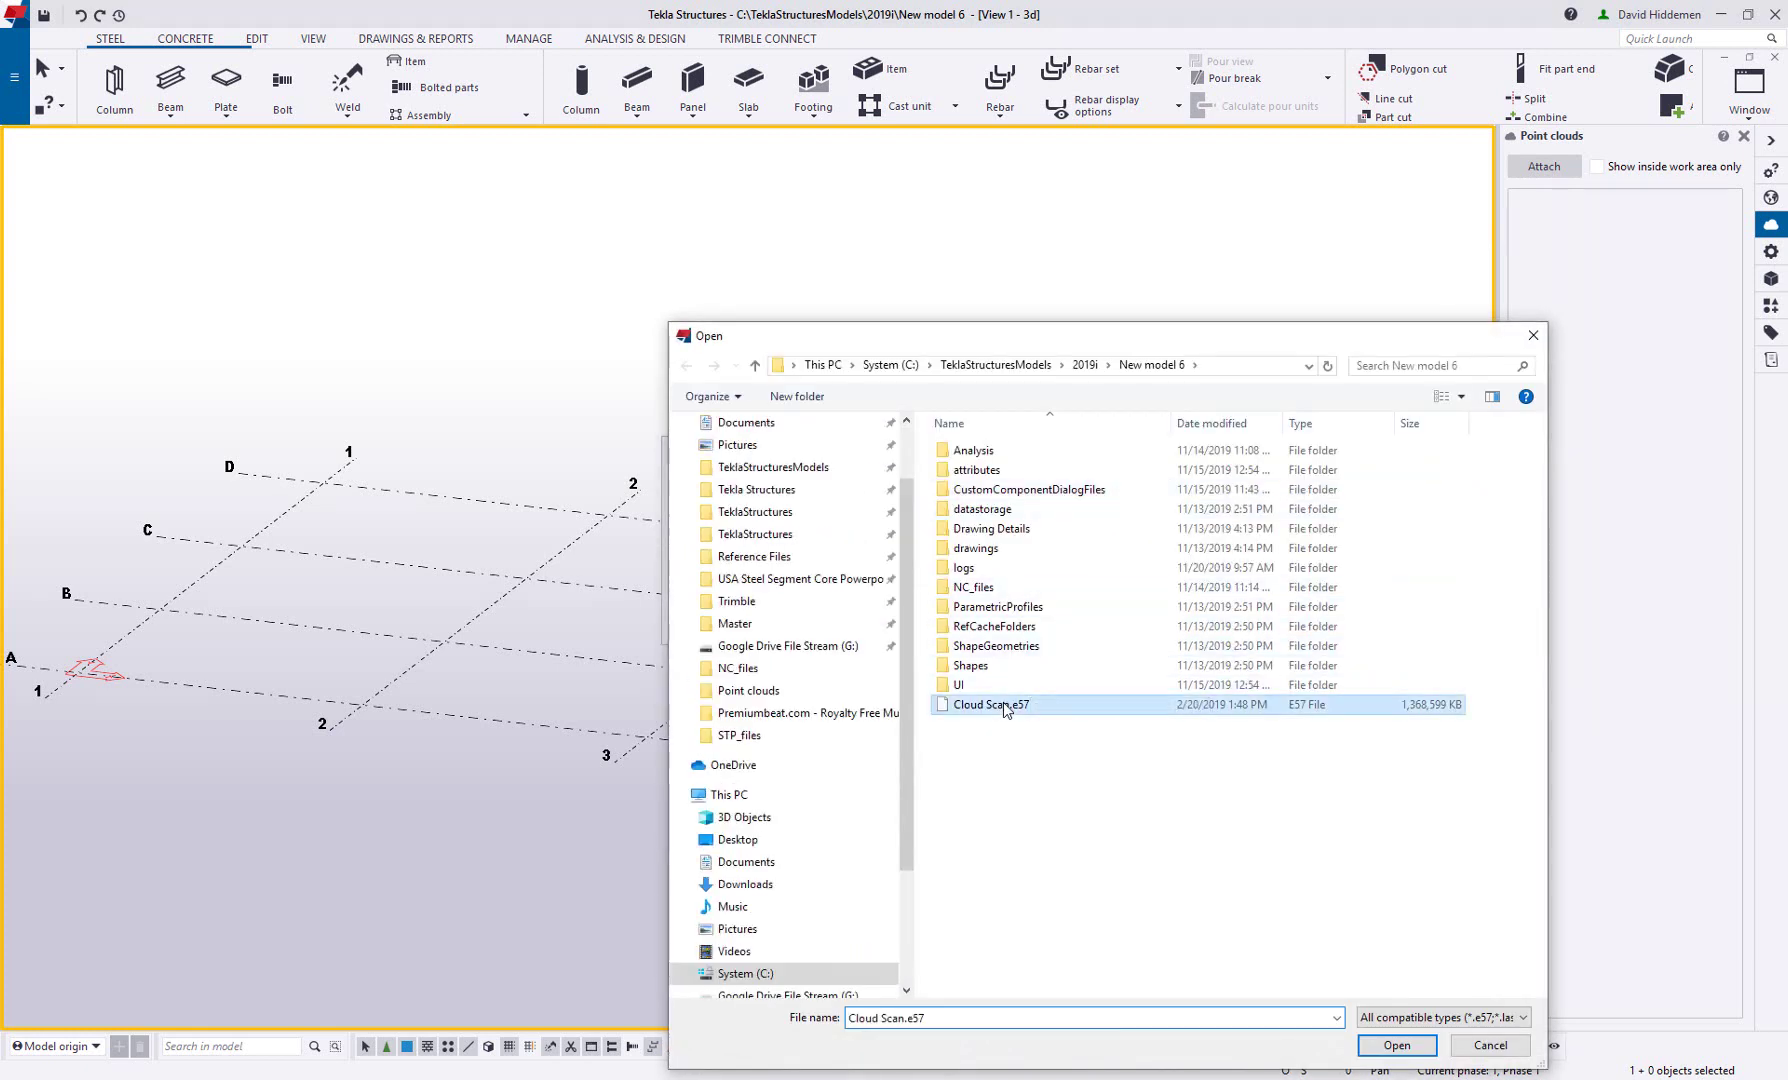
{"action": "left_click", "coordinate": [1396, 1044]}
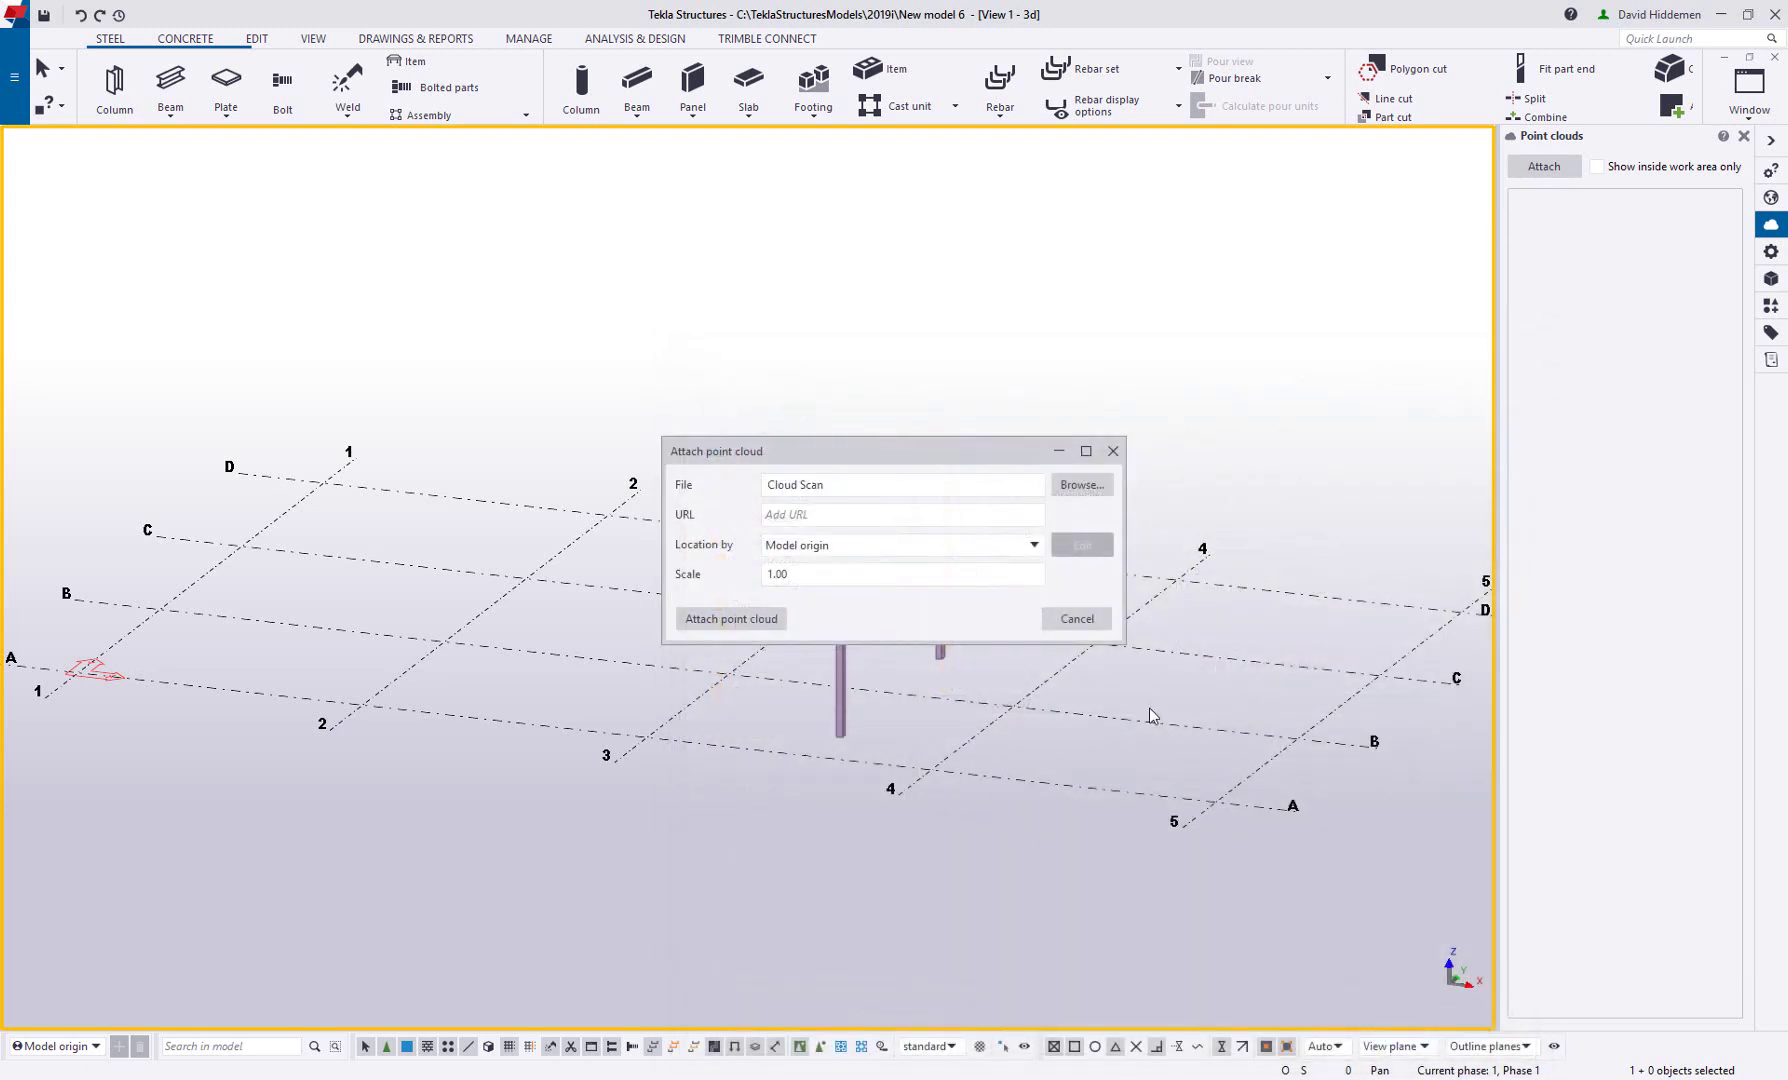
Attach the scan at an Auto-created base point and make it visible
{"action": "left_click", "coordinate": [955, 559]}
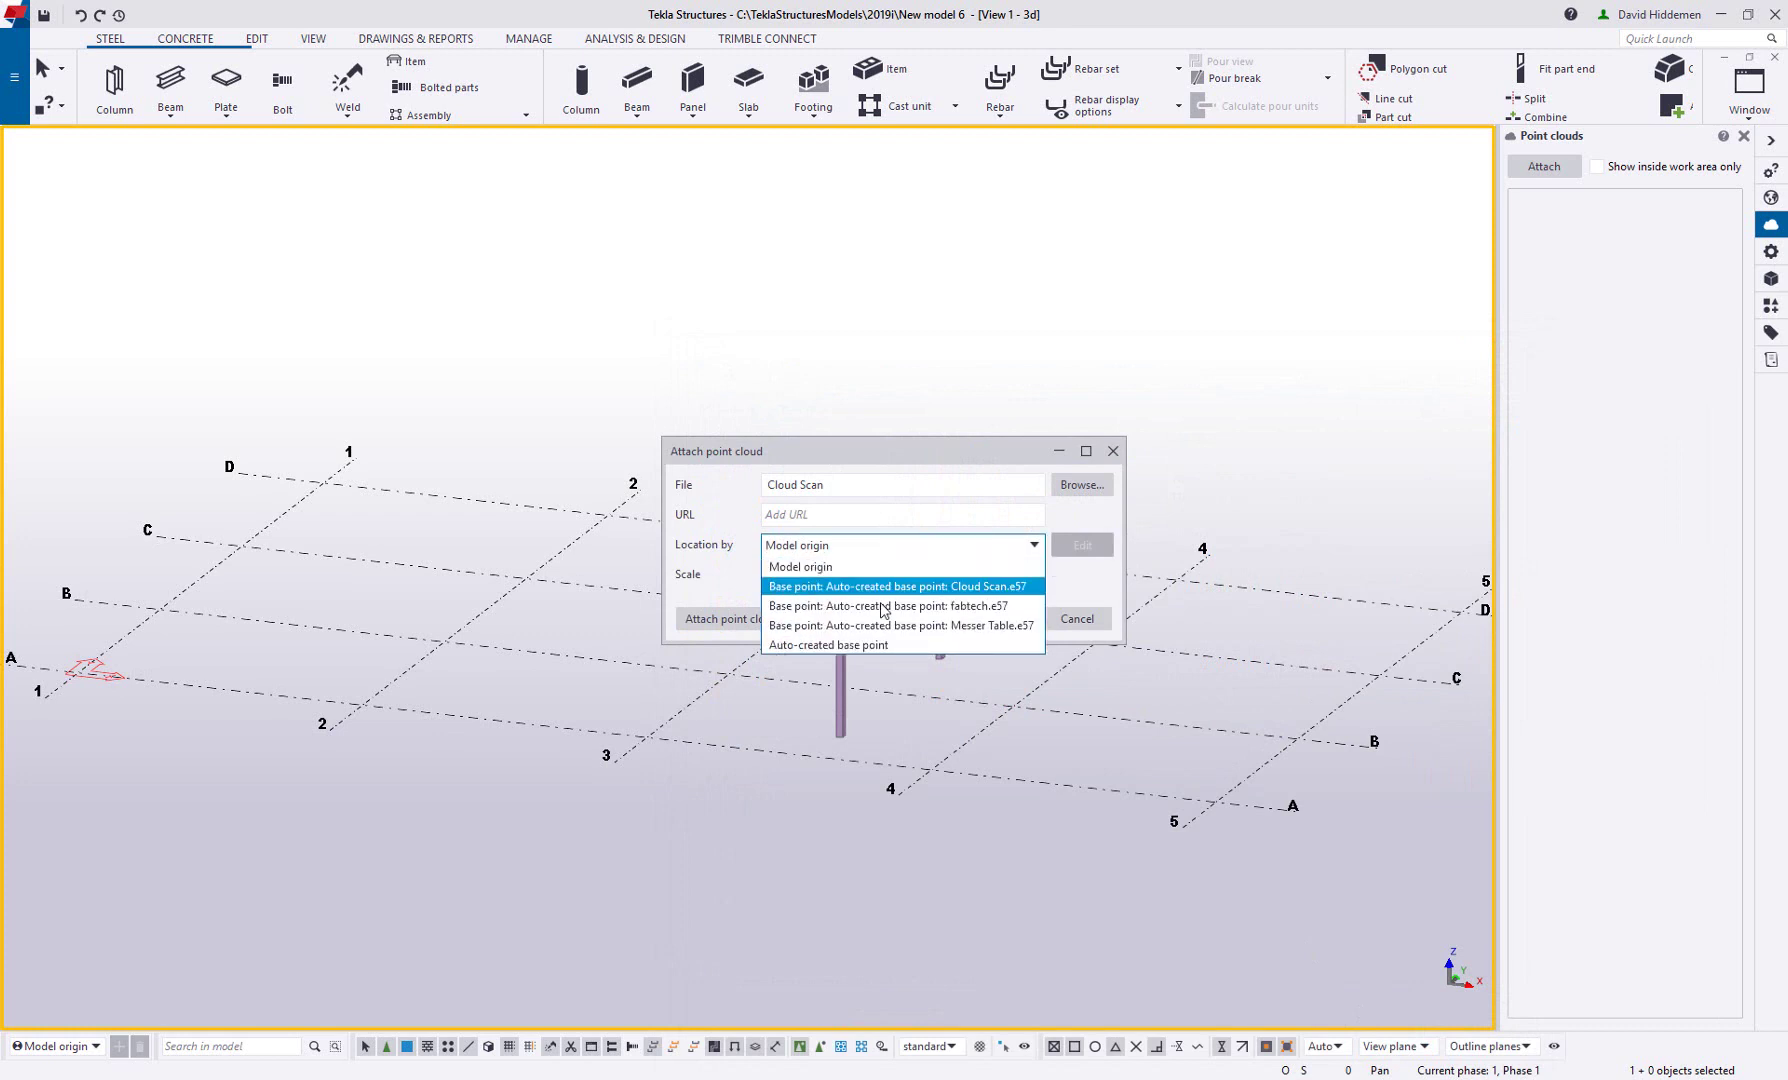
{"action": "left_click", "coordinate": [863, 651]}
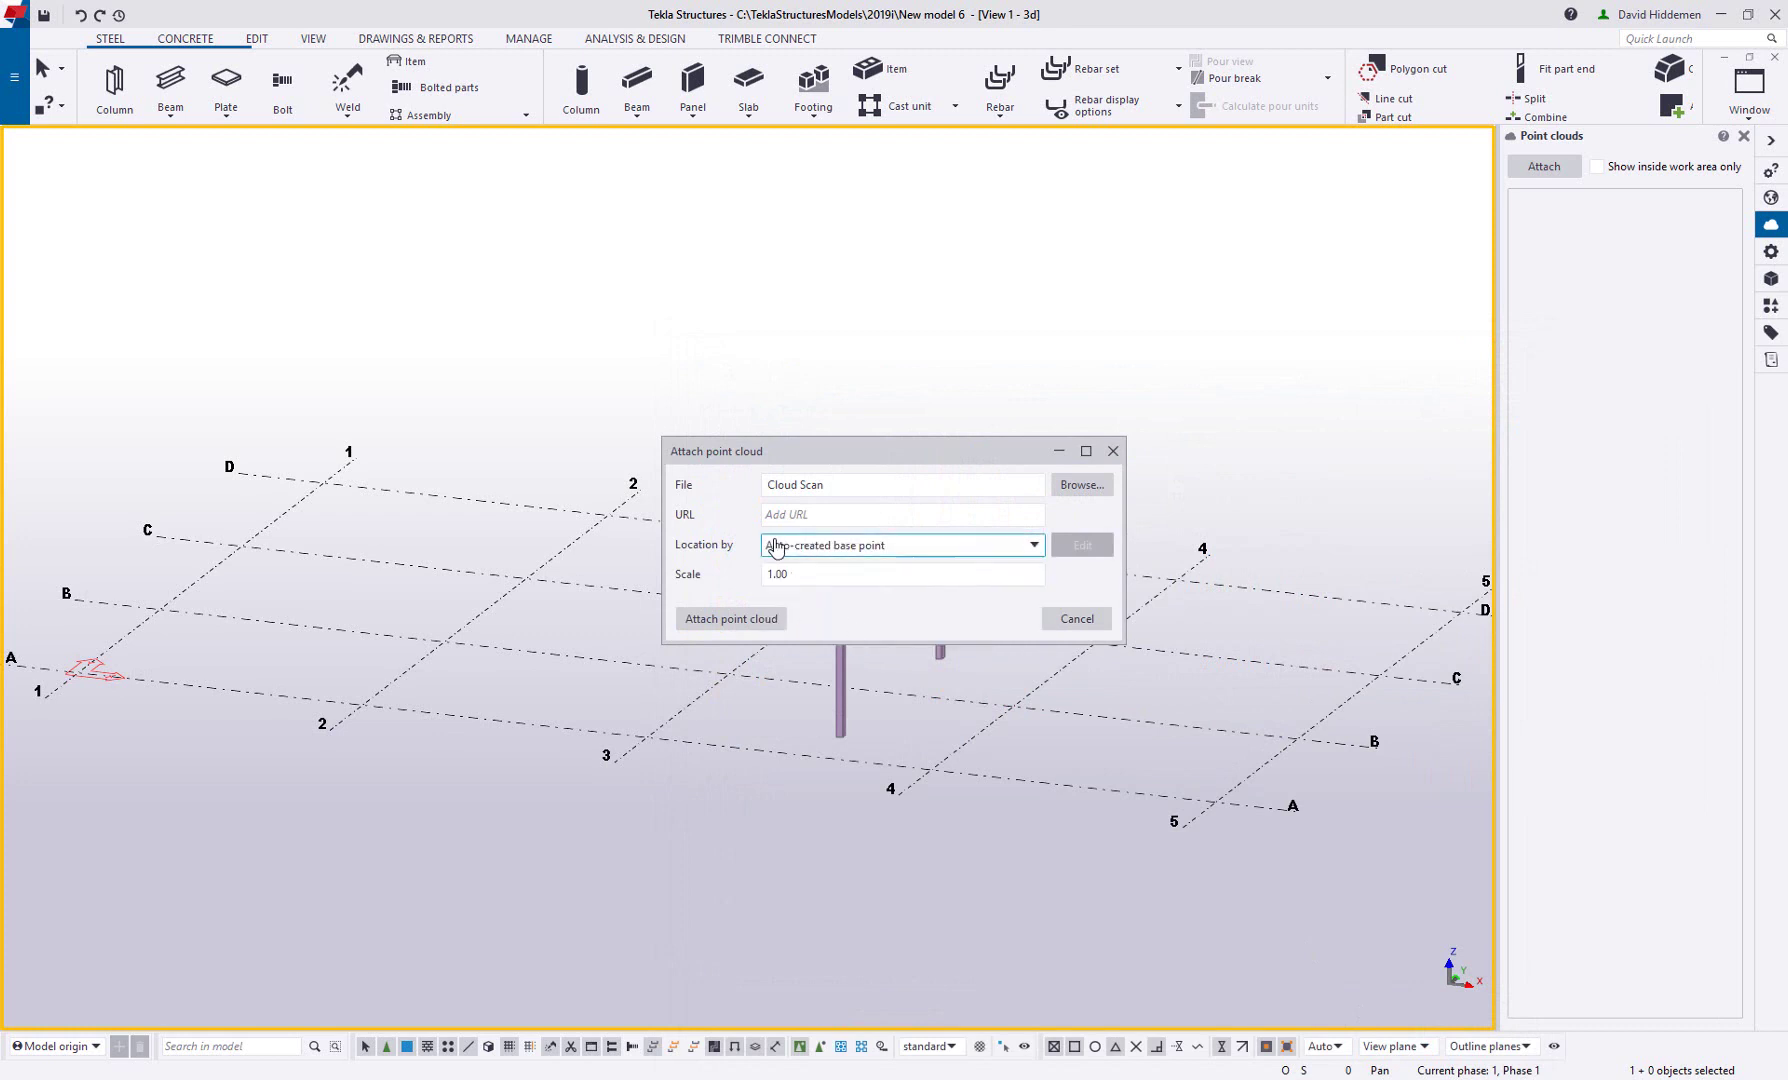
{"action": "left_click", "coordinate": [714, 622]}
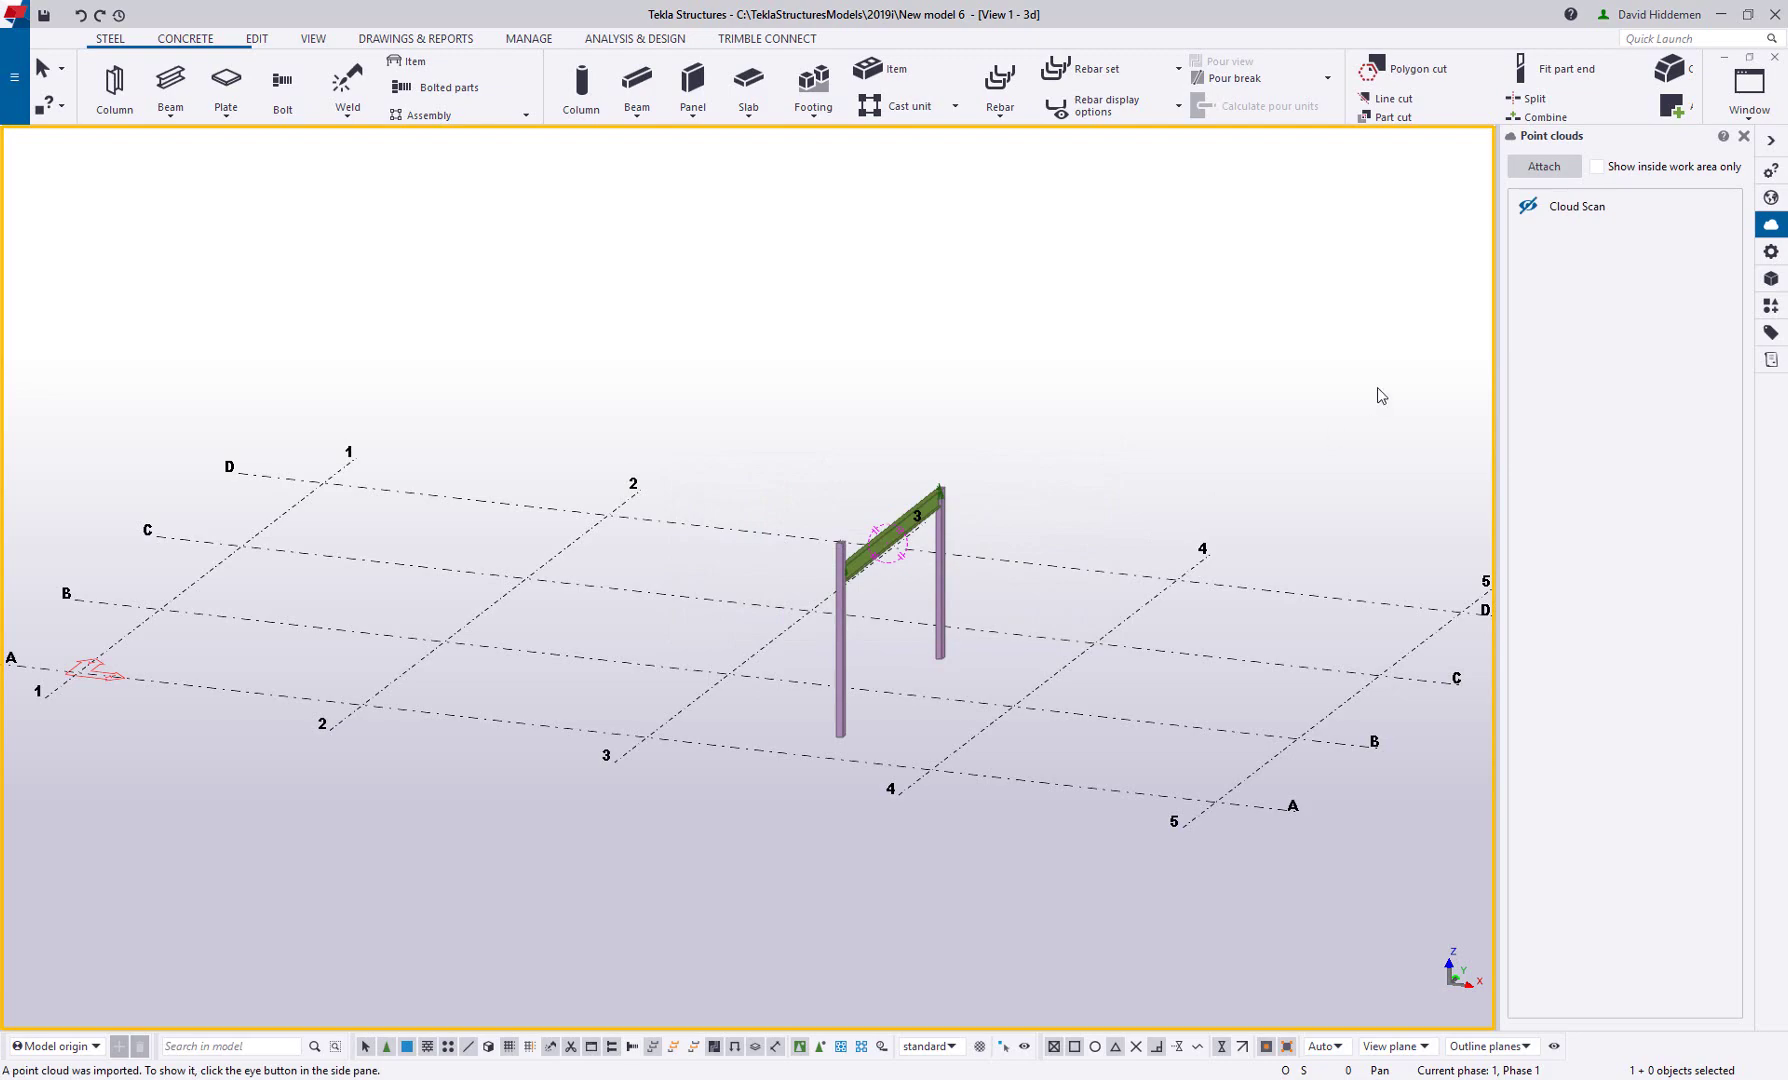
{"action": "left_click", "coordinate": [1526, 208]}
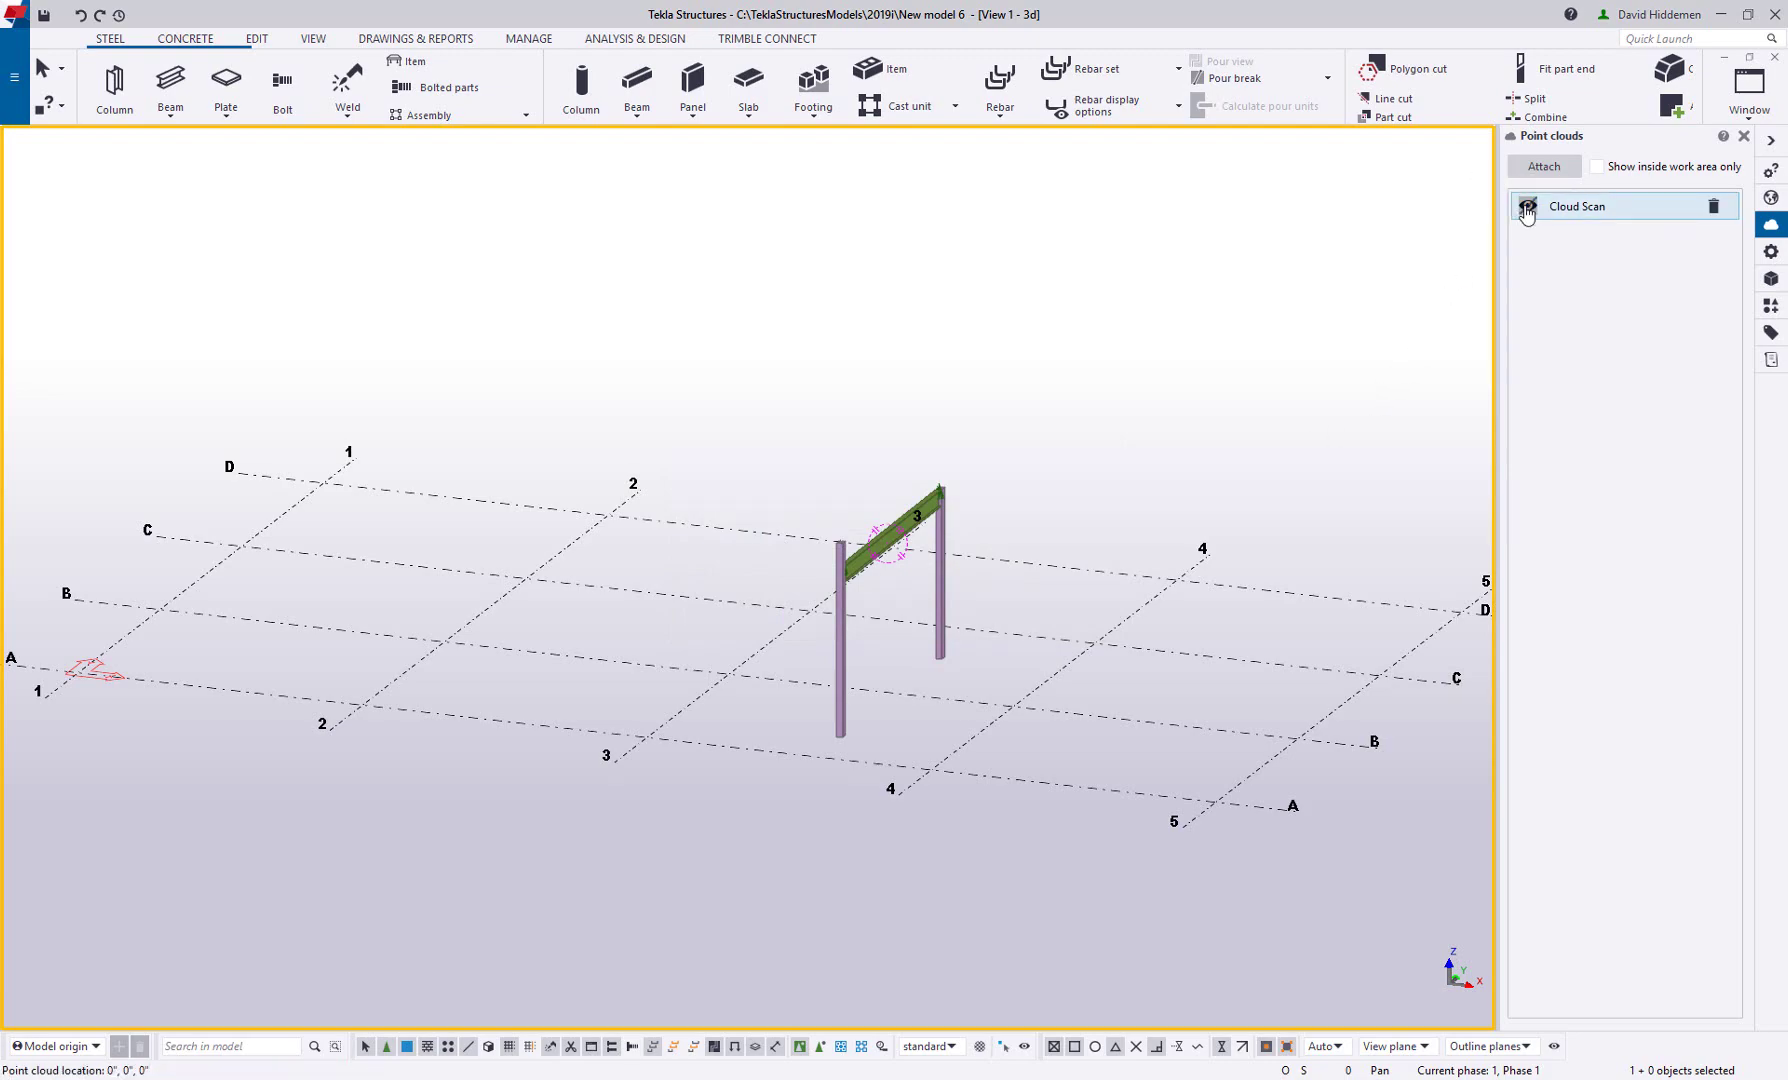
Place a clip plane on the beam face to trim the Cloud Scan point cloud beside the roof framing
{"action": "scroll", "coordinate": [888, 515], "scroll_direction": "up", "scroll_amount": 5}
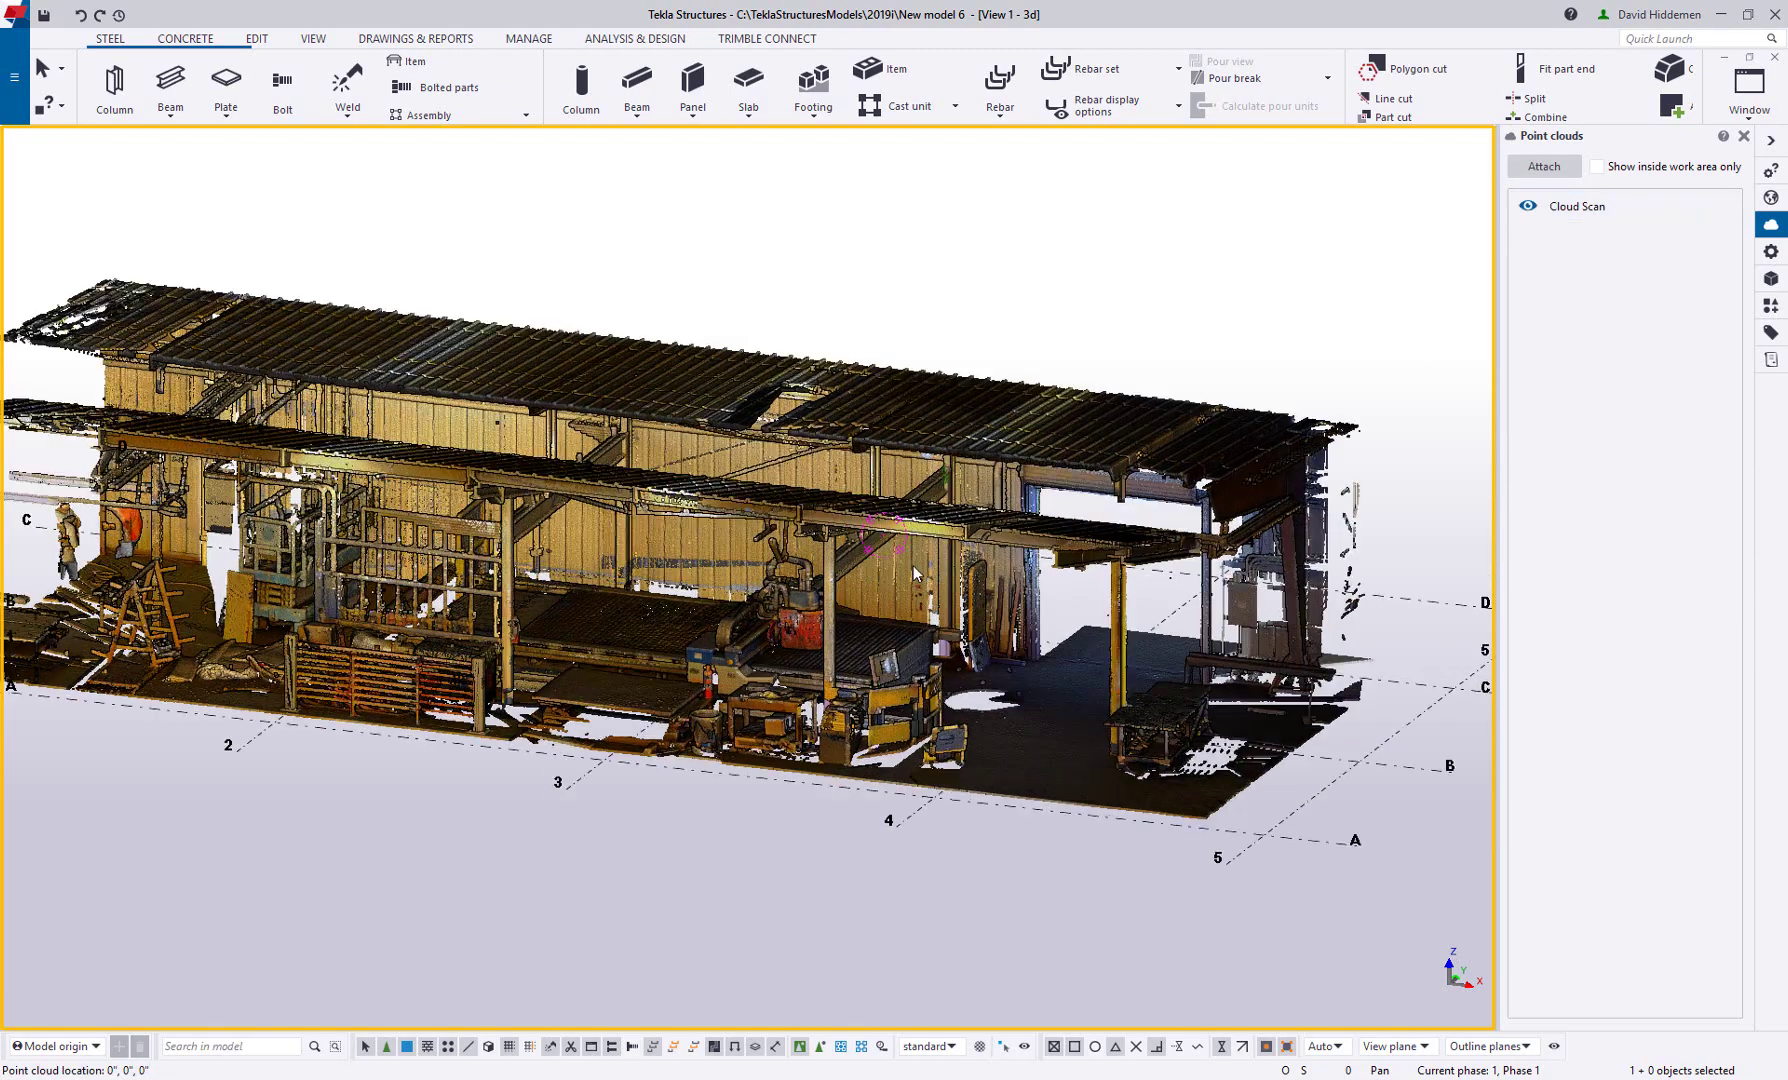
{"action": "scroll", "coordinate": [888, 515], "scroll_direction": "up", "scroll_amount": 5}
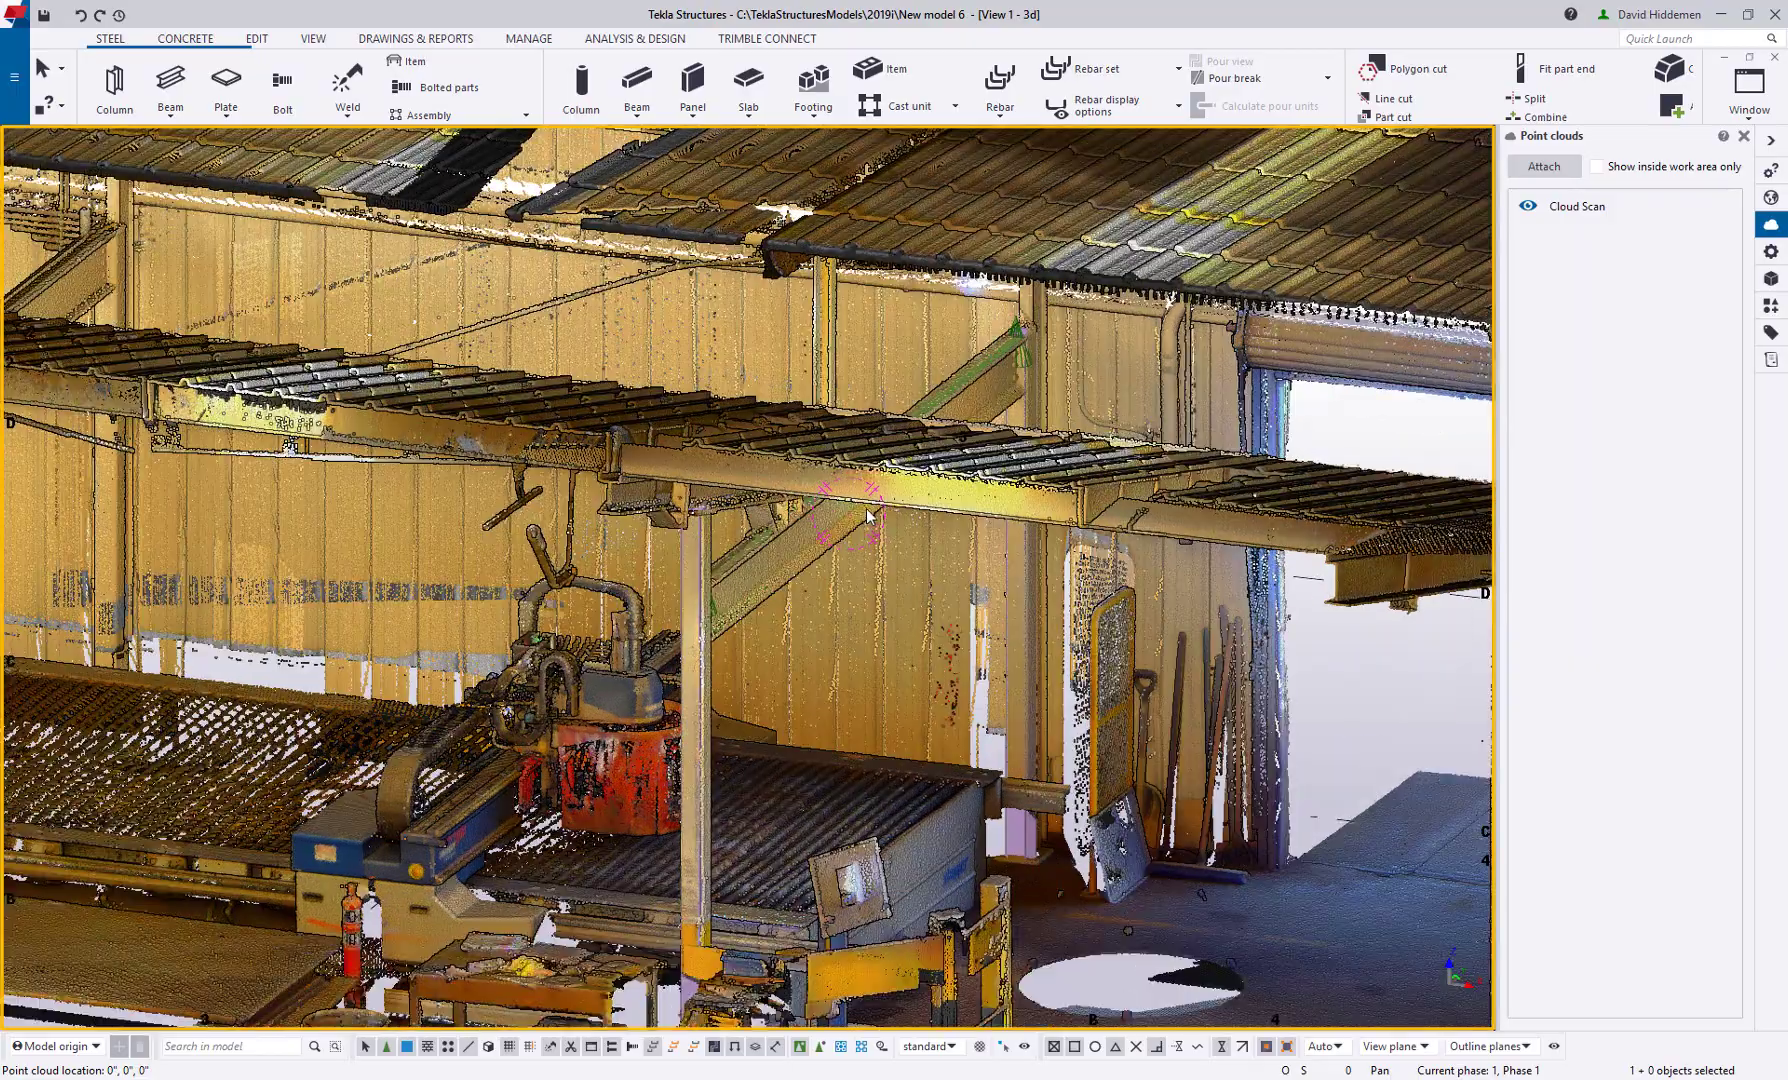
{"action": "middle_click_drag", "start_coordinate": [863, 474], "coordinate": [831, 390], "text": "ctrl"}
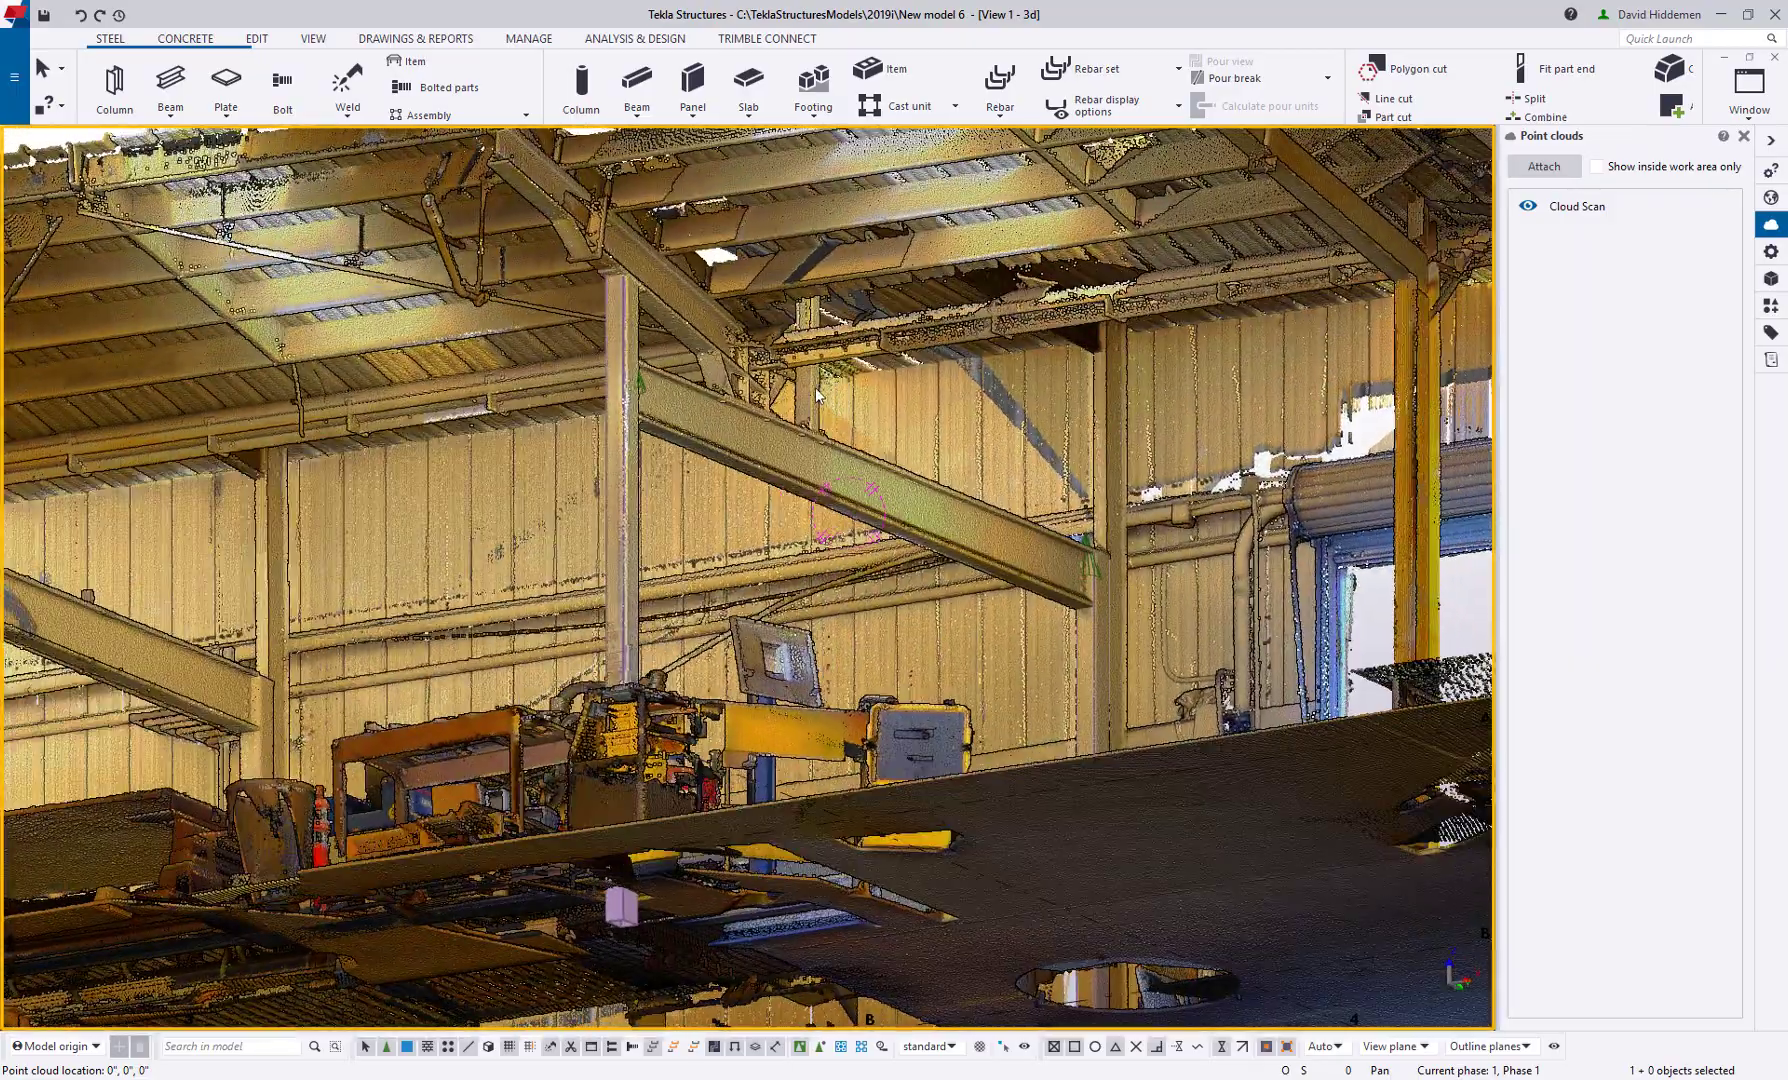
{"action": "left_click", "coordinate": [312, 40]}
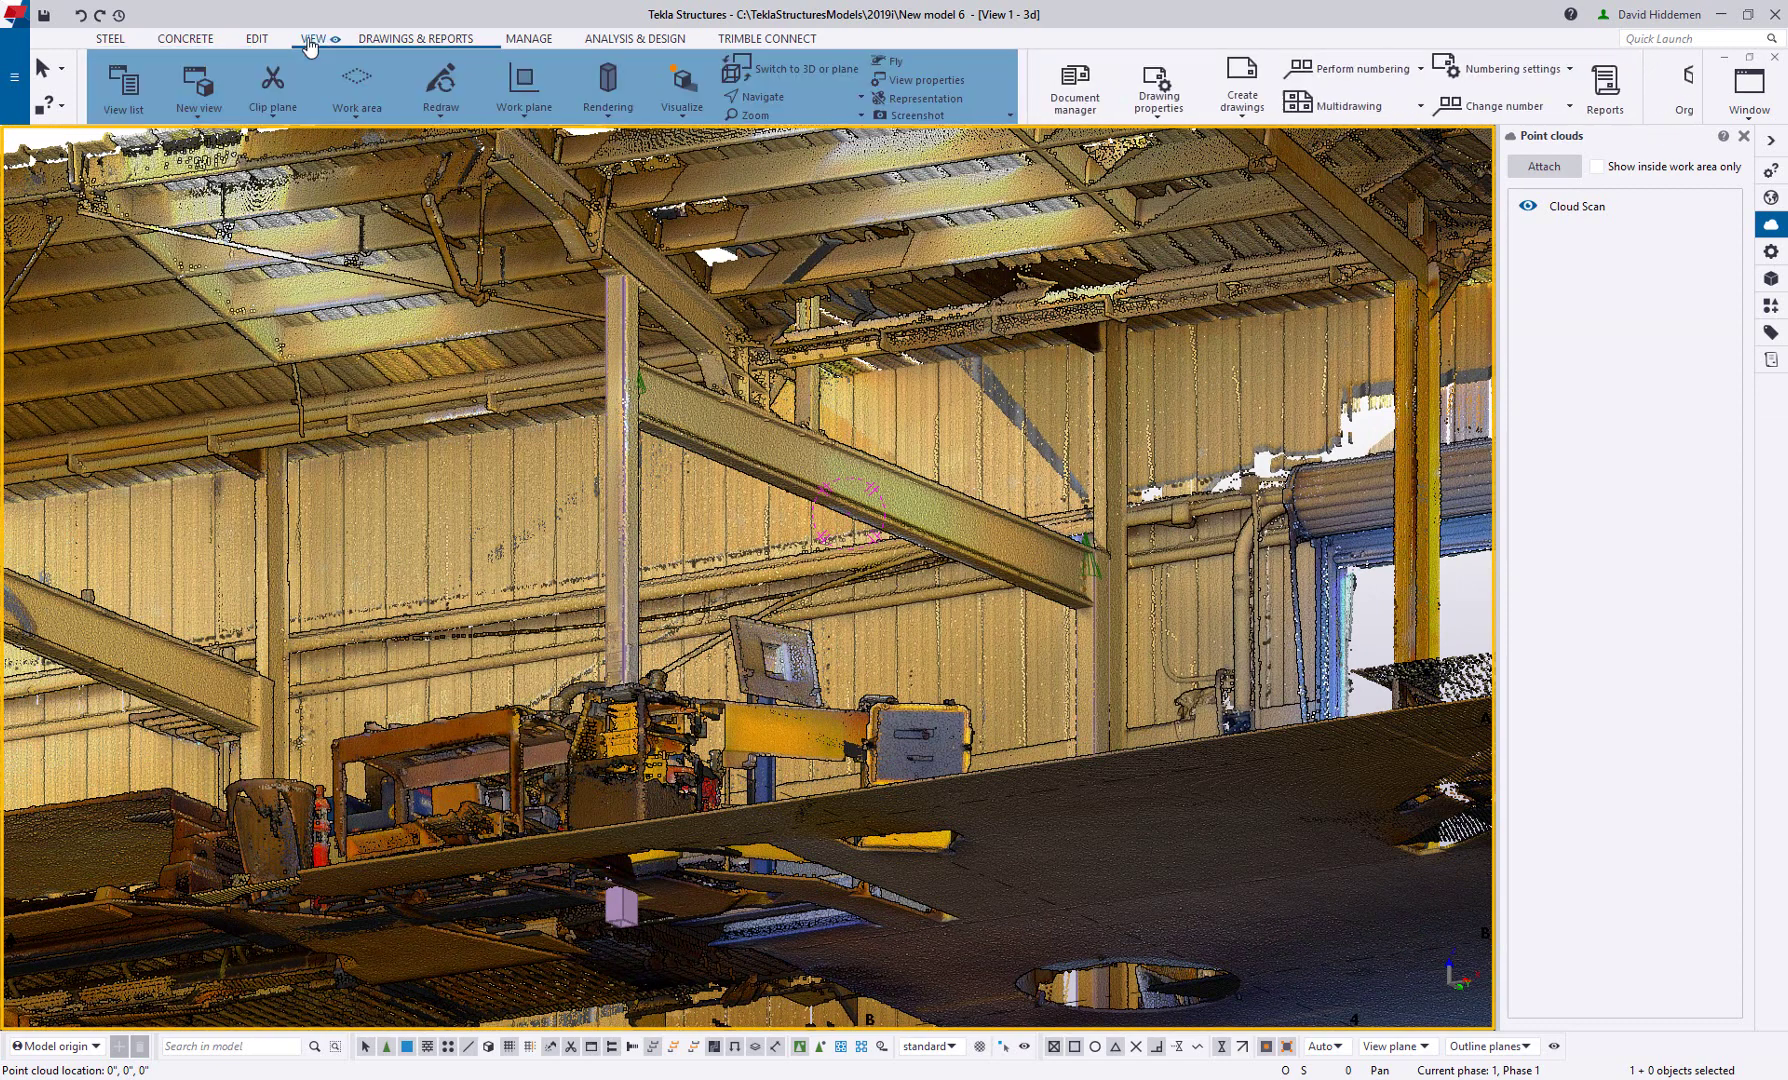
{"action": "left_click", "coordinate": [272, 80]}
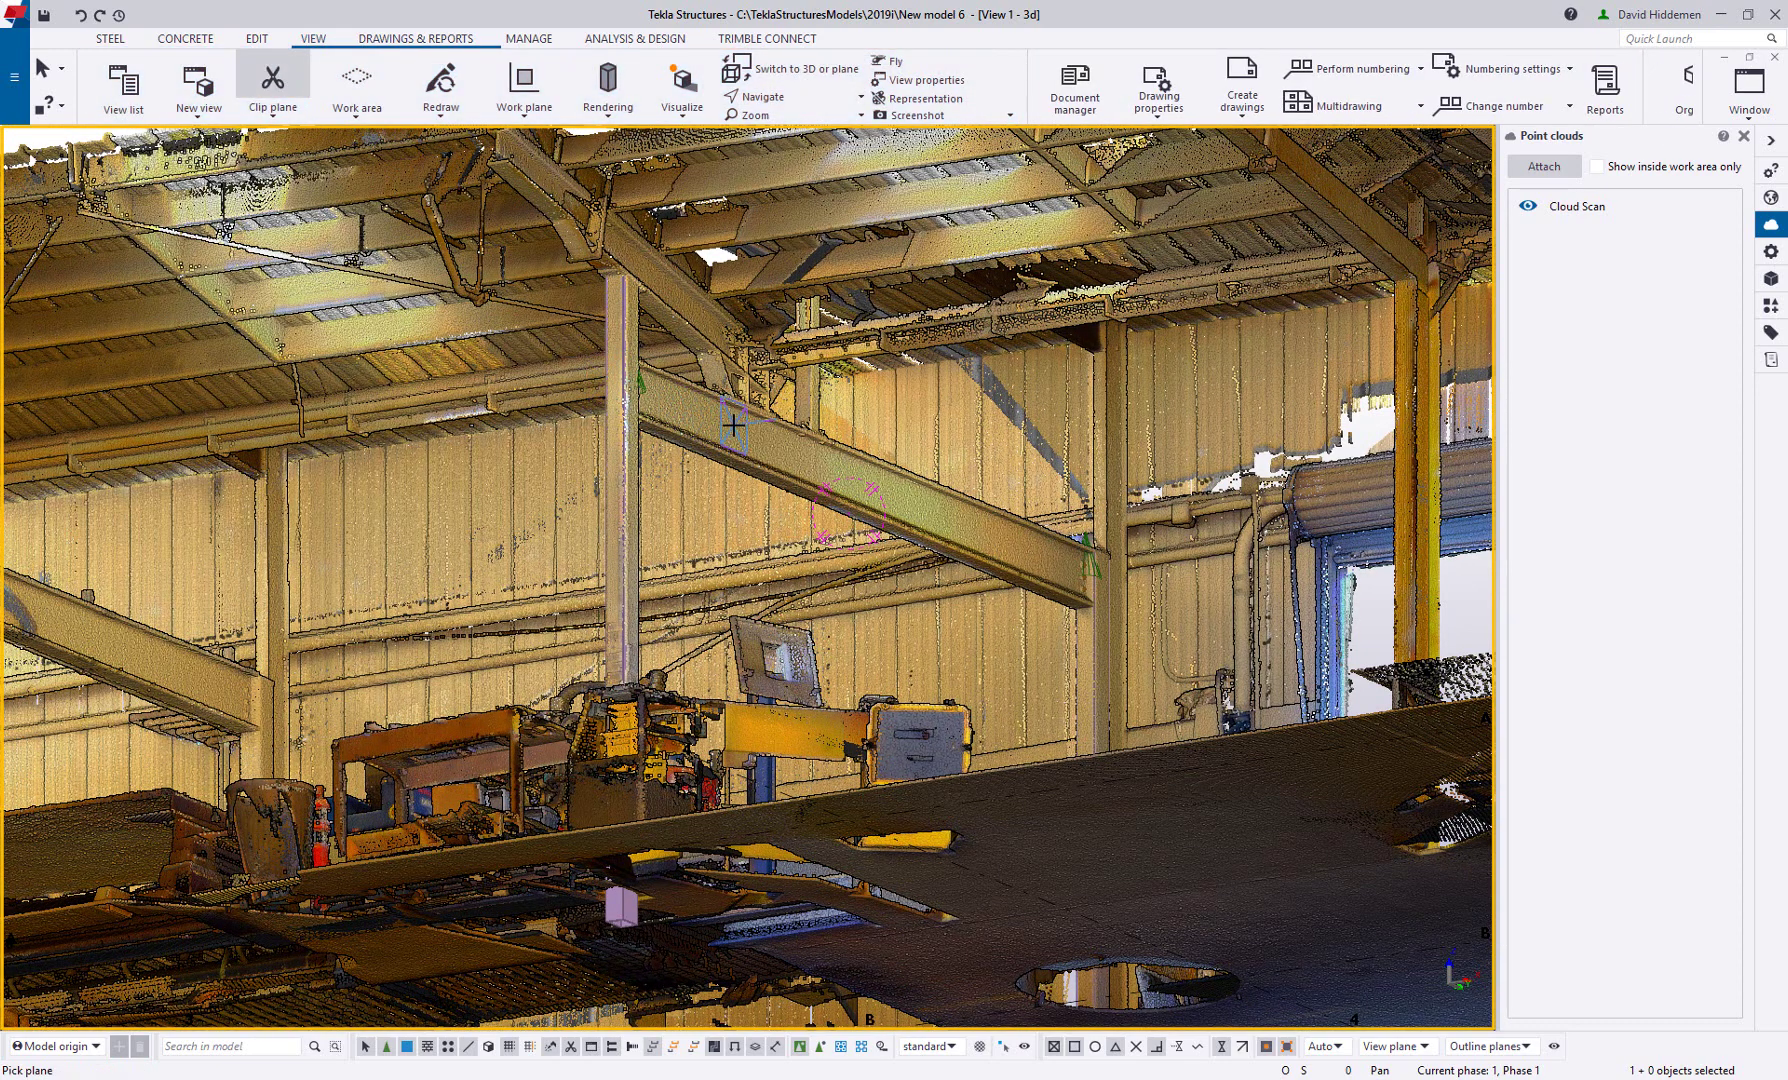
{"action": "left_click", "coordinate": [734, 425]}
{"action": "right_click", "coordinate": [728, 410]}
{"action": "left_click", "coordinate": [745, 424]}
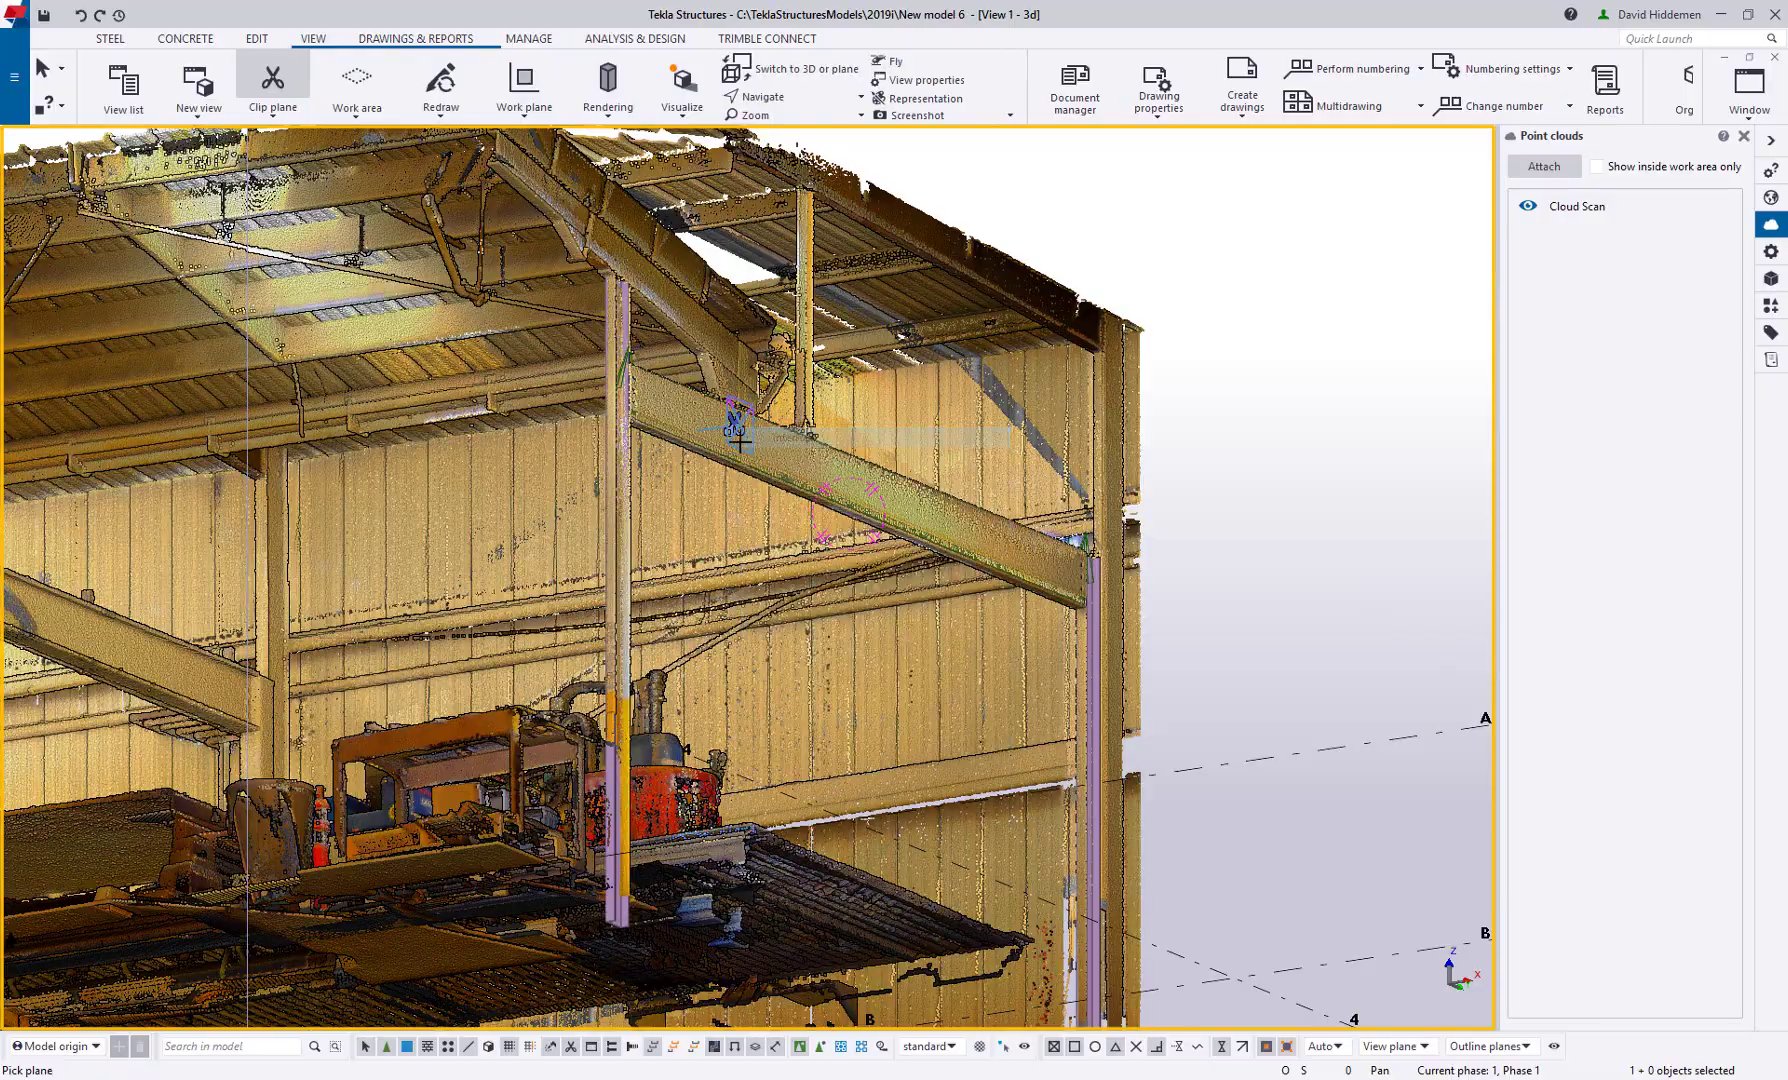